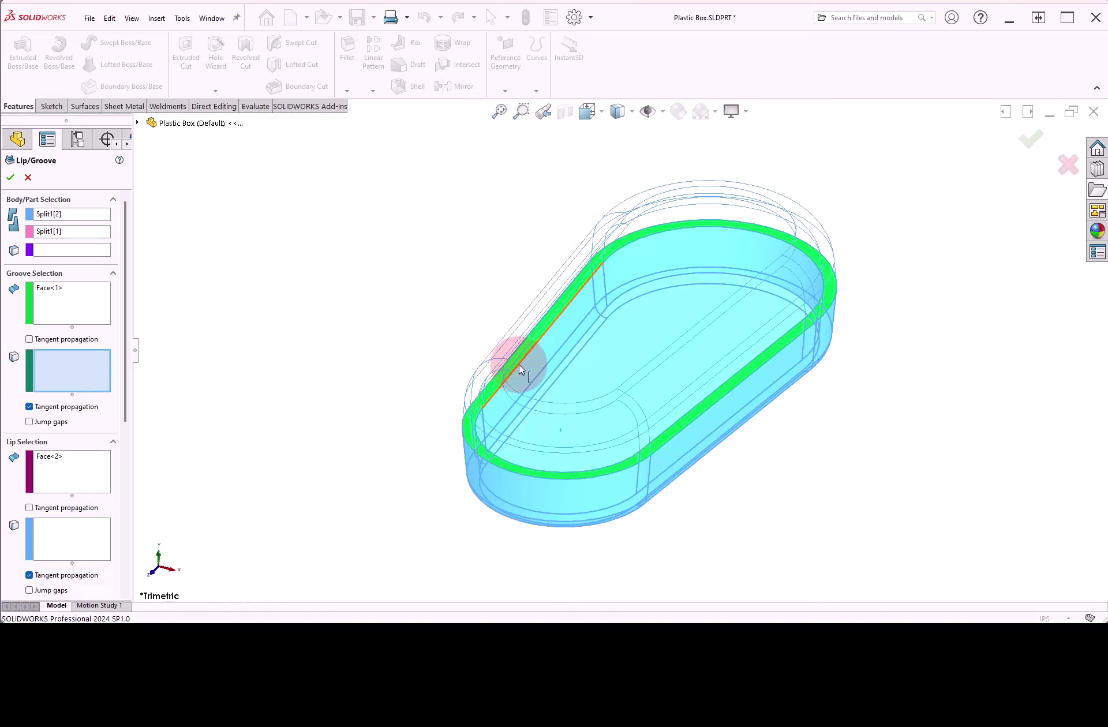
- Select the inner rim edge of the lower half for the groove and the inner rim edge of the cover for the lip
click(521, 368)
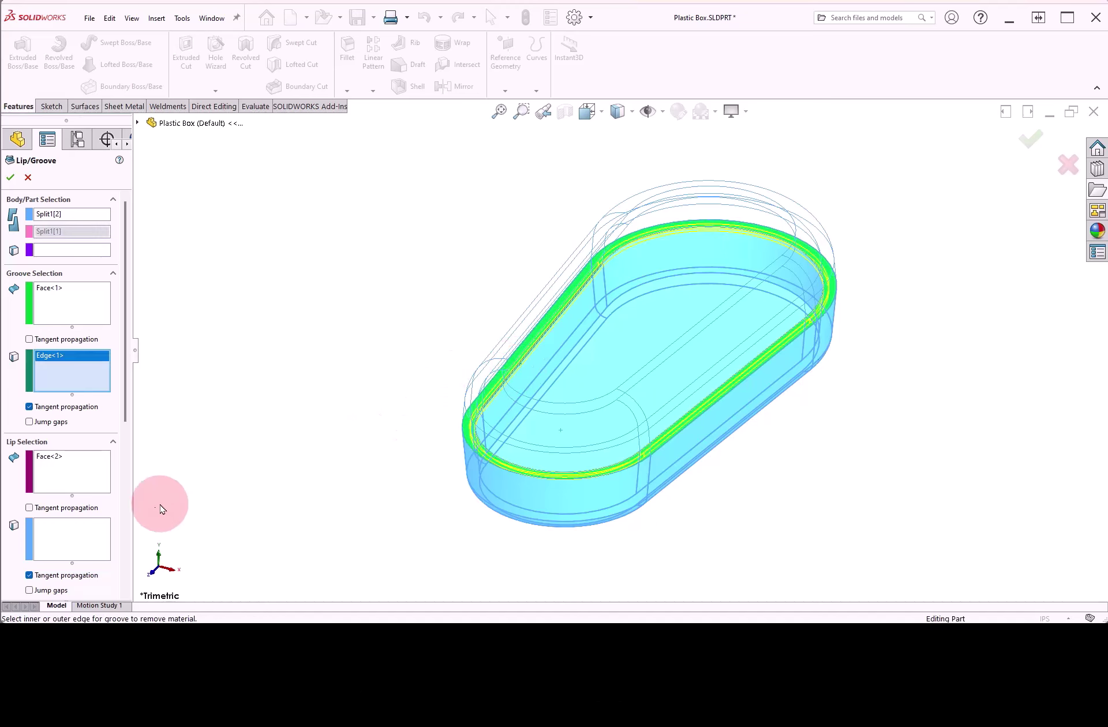
click(79, 540)
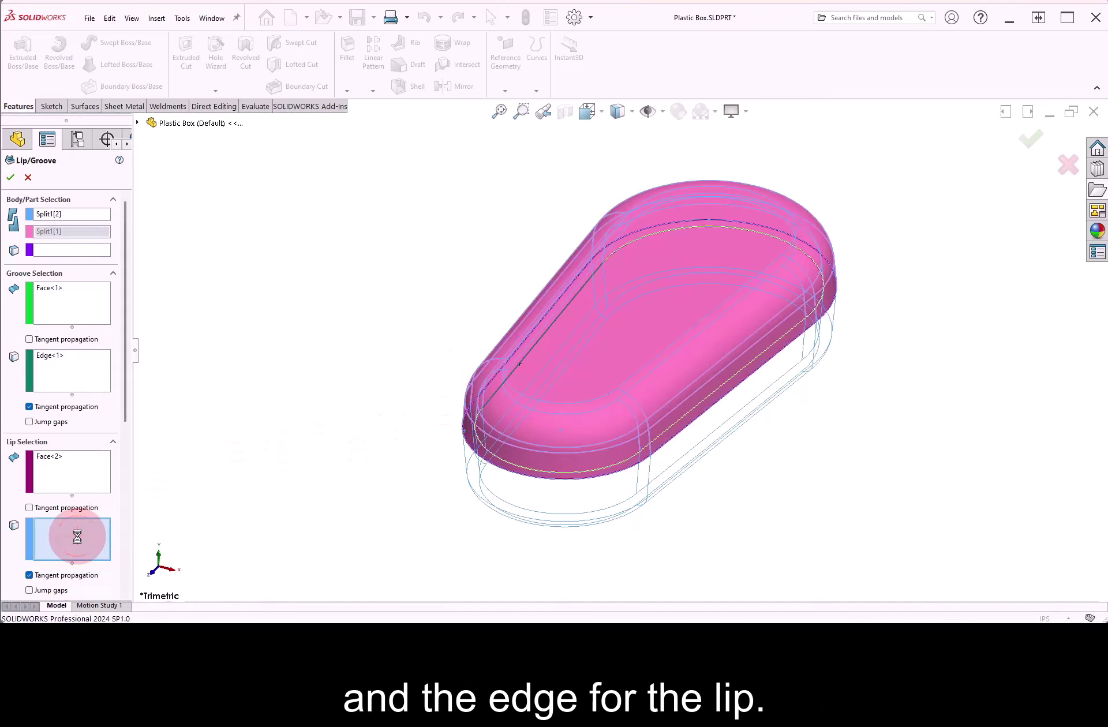
mouse_move(552, 383)
middle_down()
mouse_move(508, 151)
mouse_move(507, 193)
middle_up()
click(553, 399)
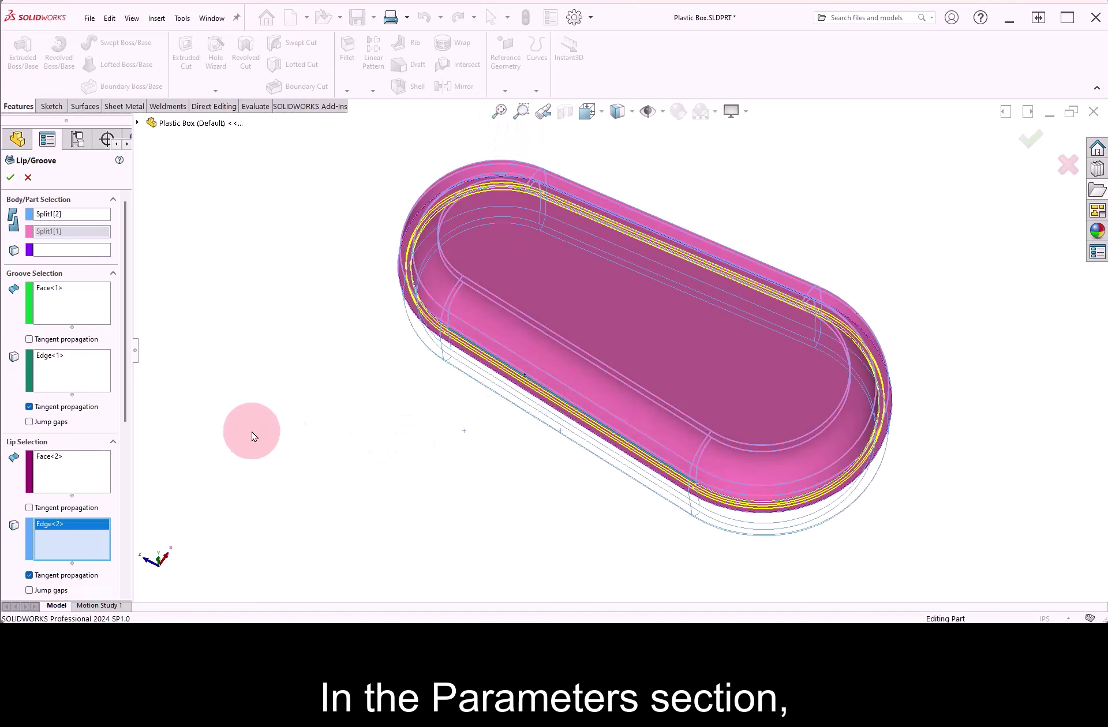
- Set the lip/groove dimensions to A 0.050 in, B 0.003 in, E 0.050 in and F 0.047 in, and create the features
drag(126, 369, 129, 554)
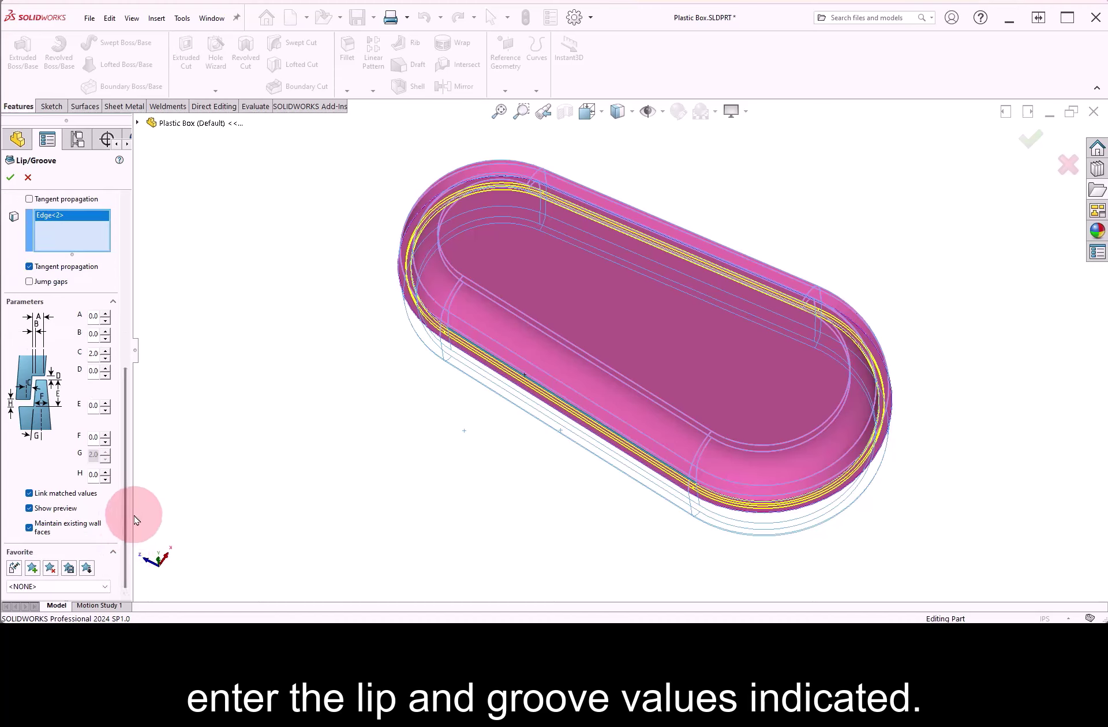
drag(135, 514, 162, 515)
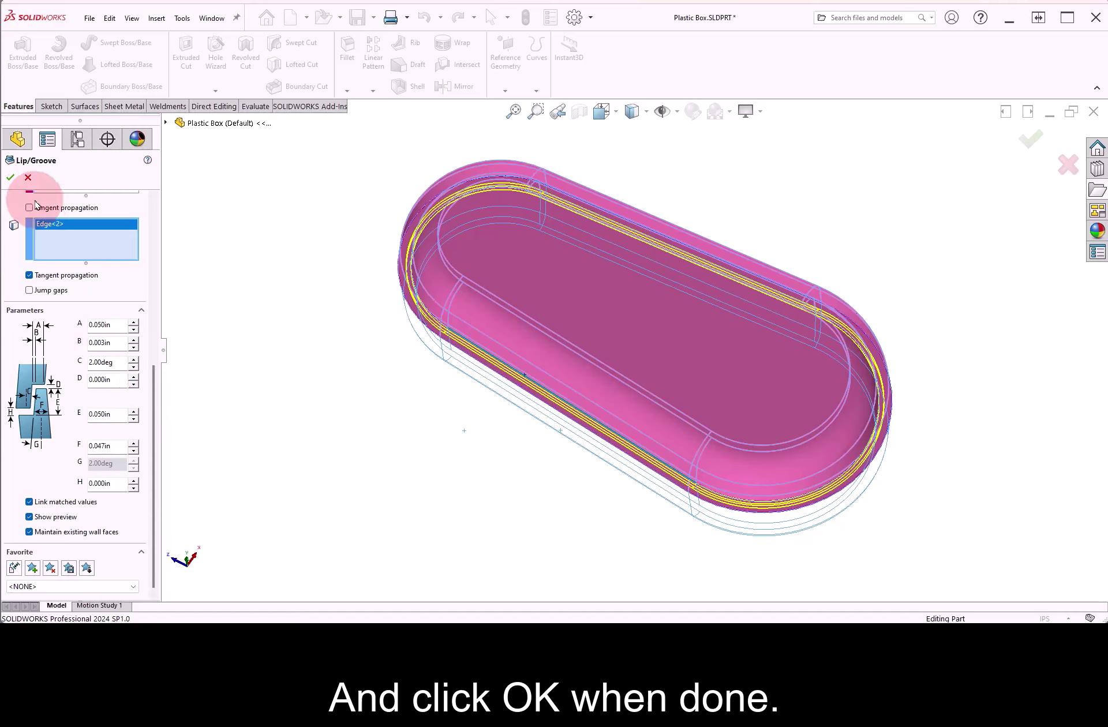
click(11, 178)
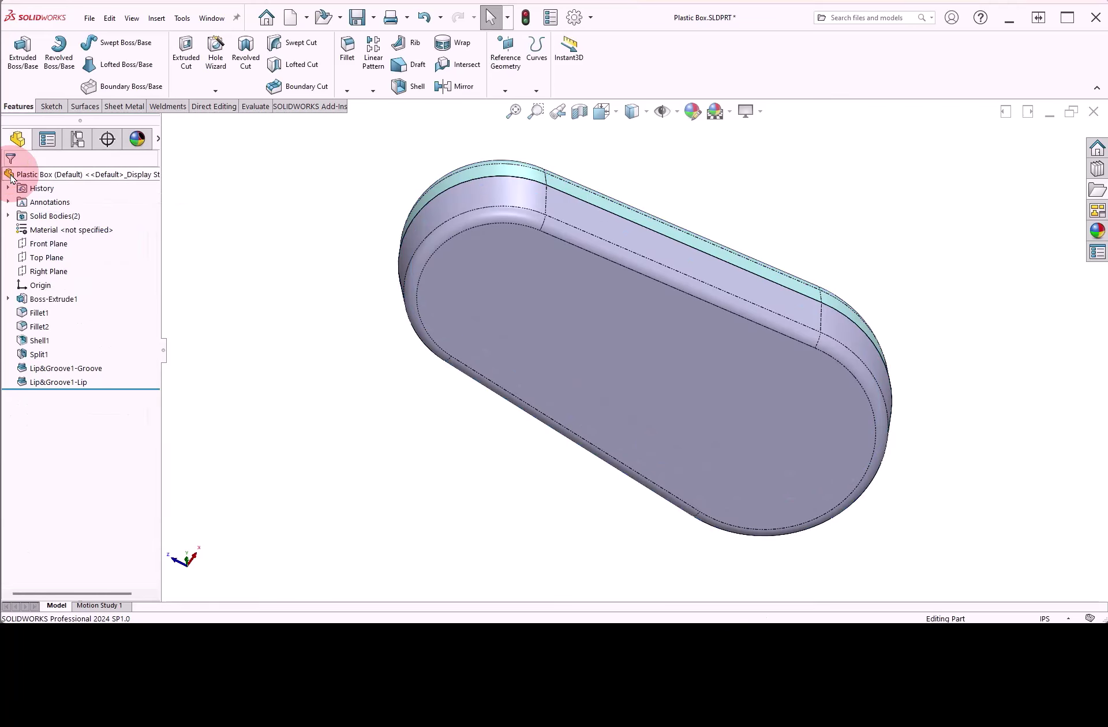
- Section the box at the Front Plane, examine the lip and groove joint from the front, and close the section view
right_drag(215, 354, 271, 317)
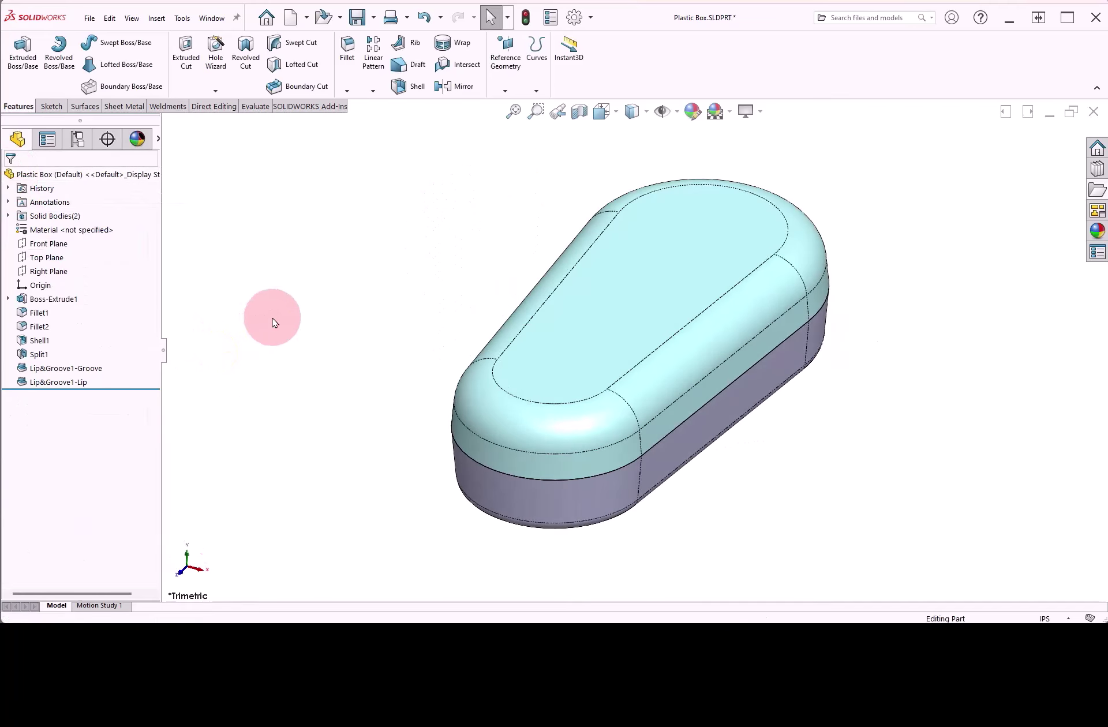
click(578, 113)
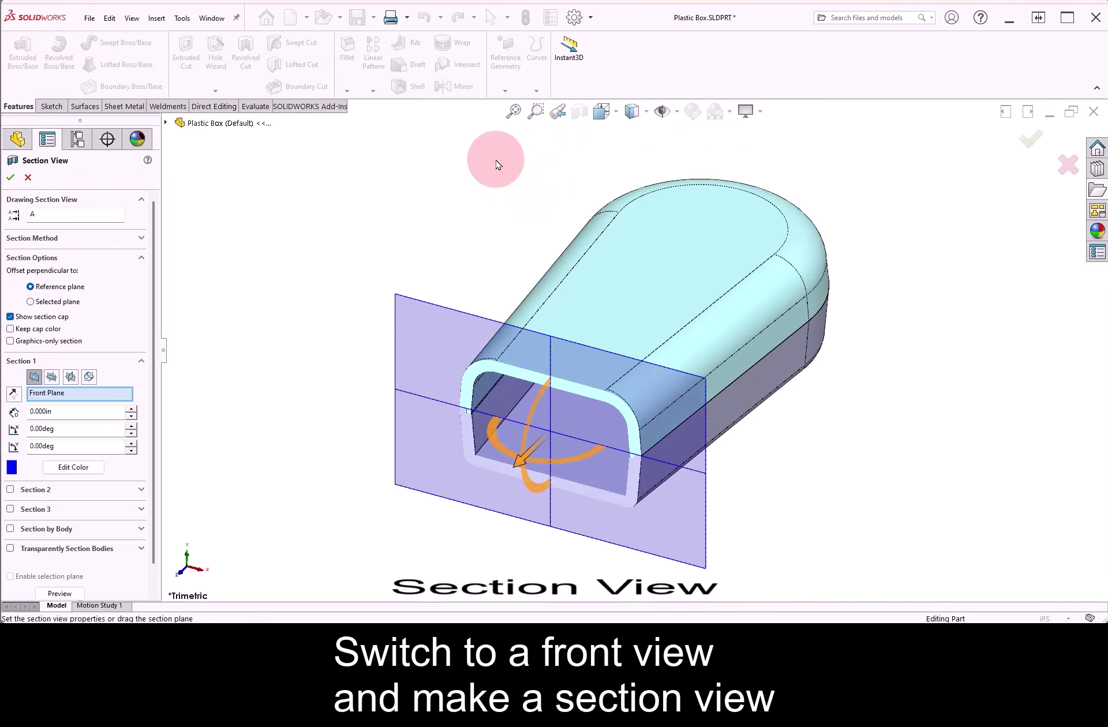
middle_drag(470, 164, 735, 169)
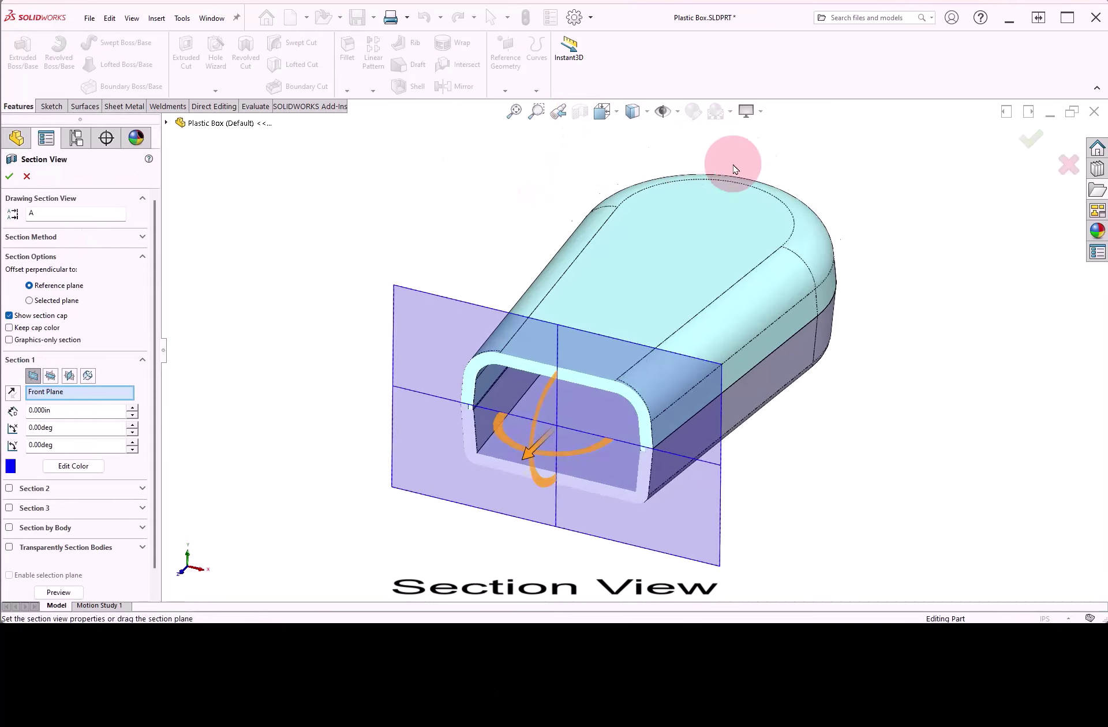
key(ctrl+1)
click(1030, 149)
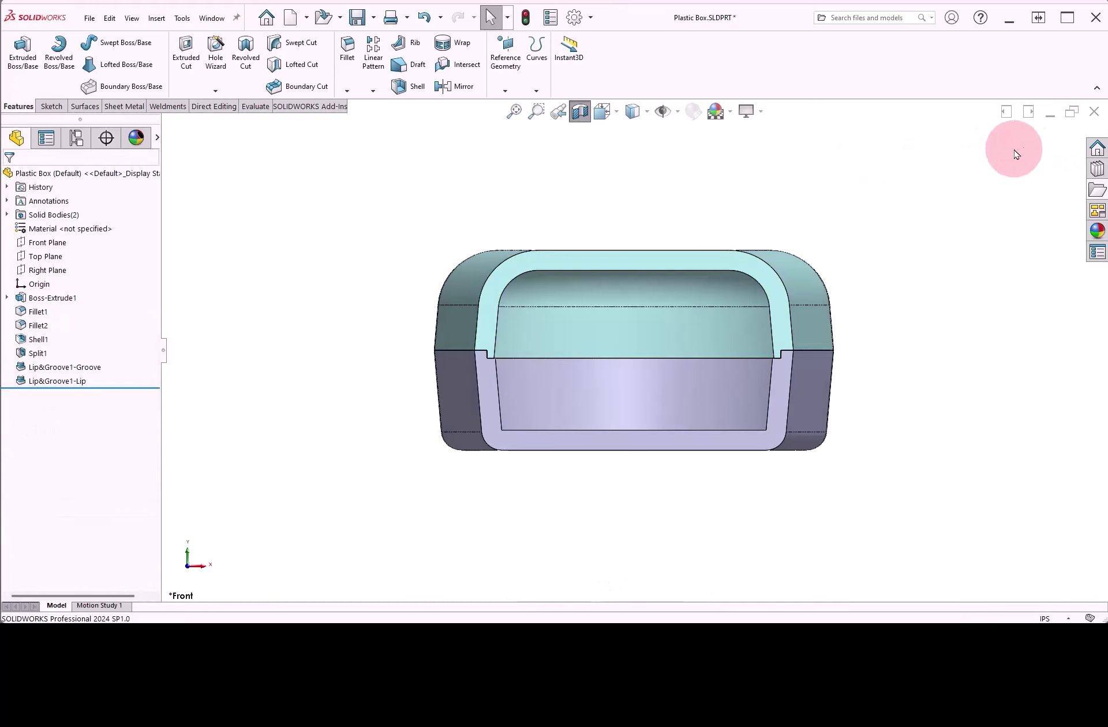
scroll(775, 359, down, 8)
scroll(742, 378, down, 2)
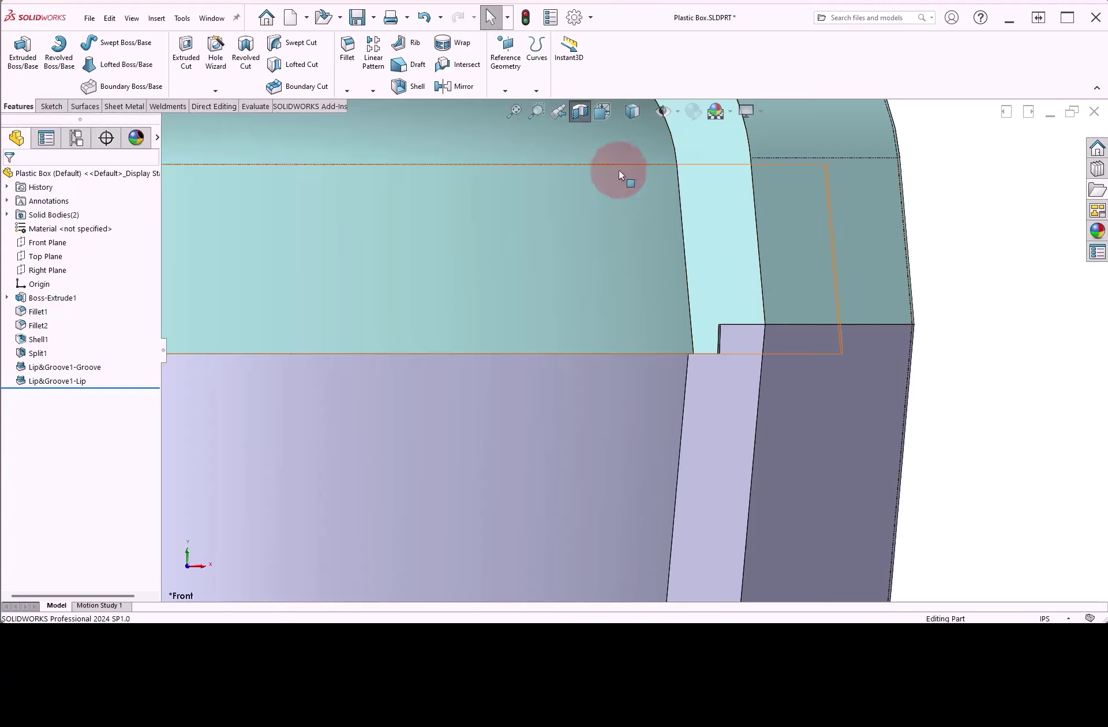
click(581, 113)
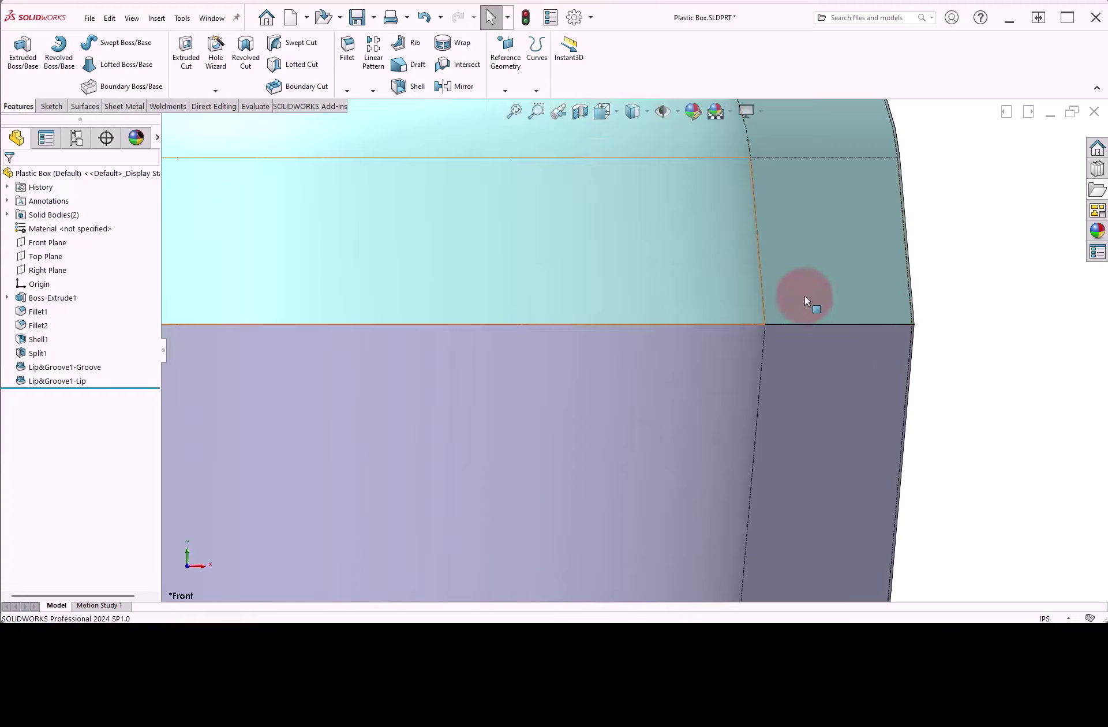
click(992, 275)
right_drag(1003, 264, 1033, 240)
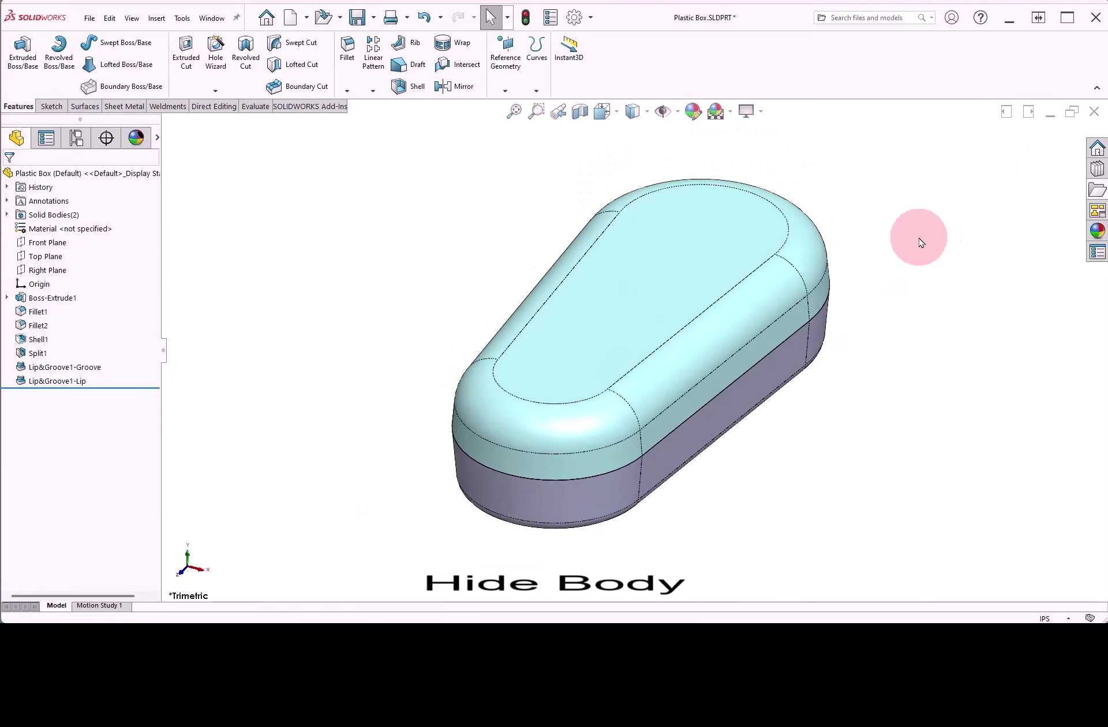
- Hide the Lip&Groove1-Lip solid body that forms the box's cover
click(8, 216)
click(63, 243)
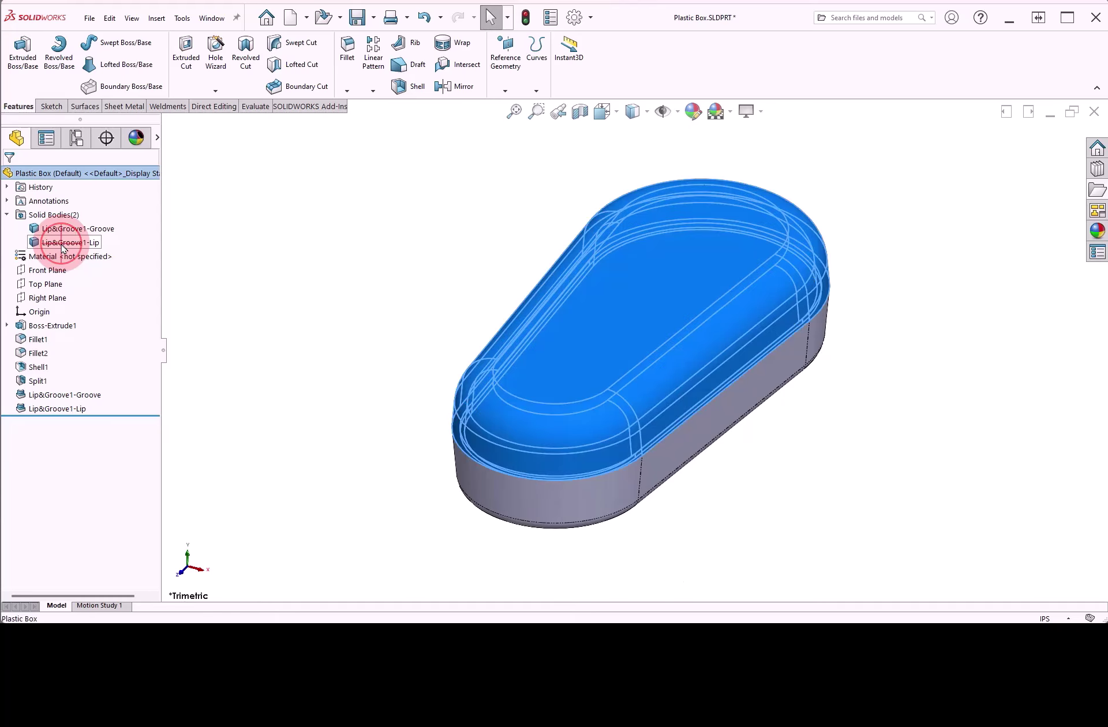
click(74, 227)
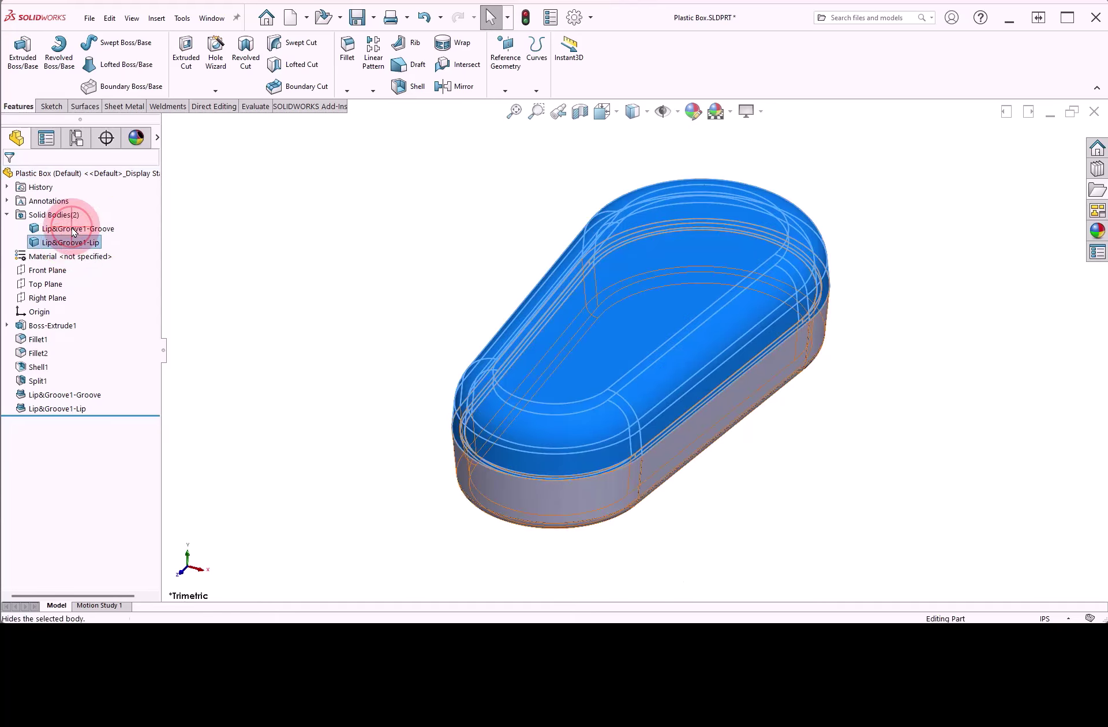
click(283, 314)
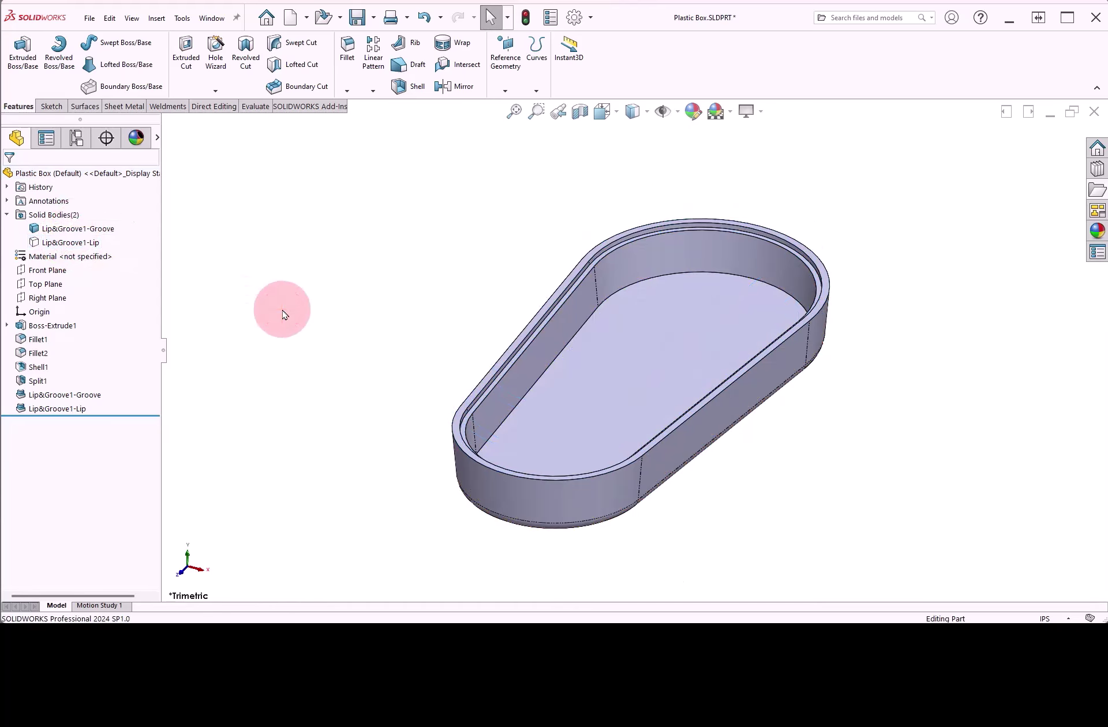
- Start a Mounting Boss fastening feature and place it on the inside floor face of the lower half
click(157, 18)
click(172, 100)
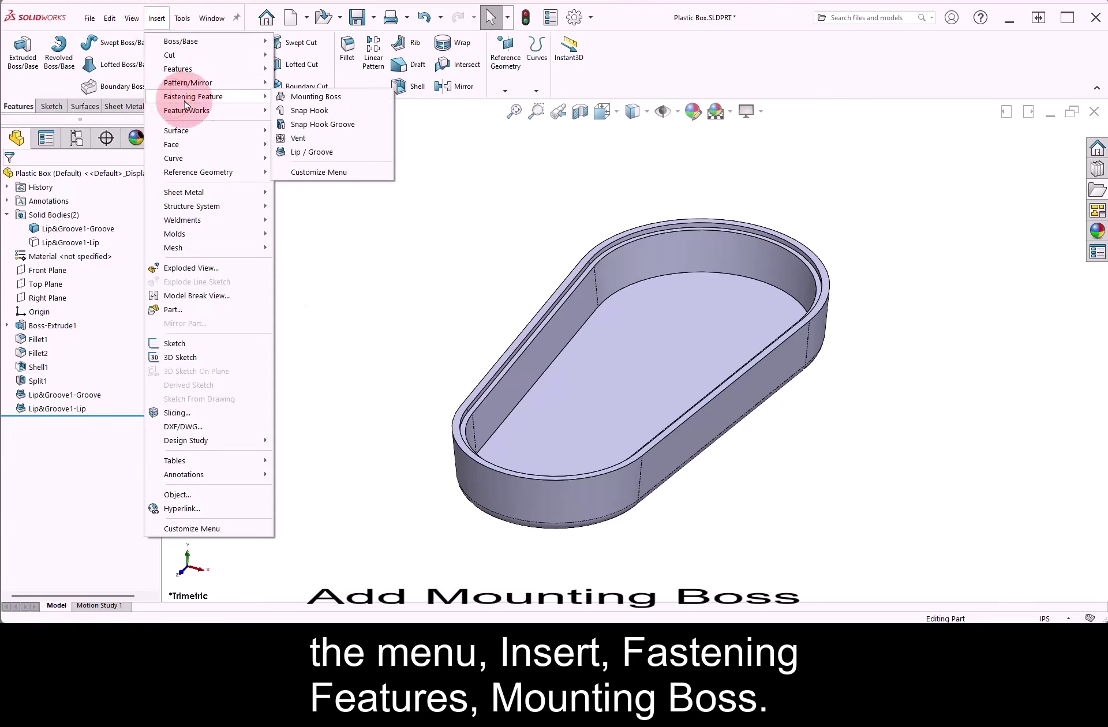
click(345, 102)
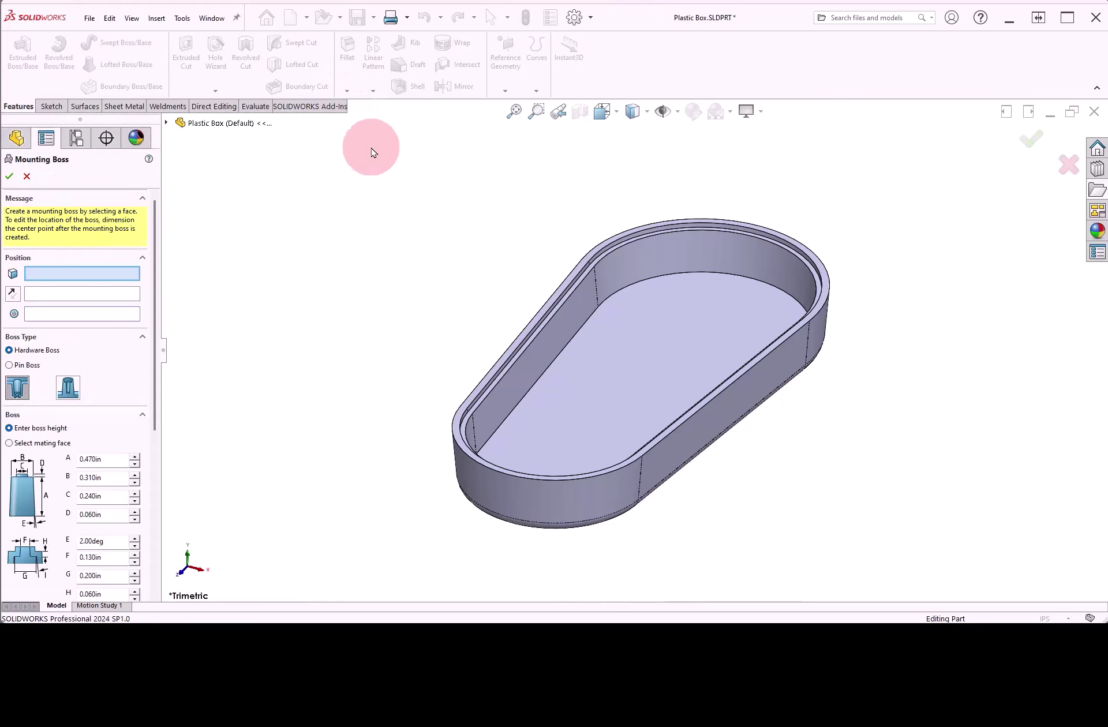
click(677, 319)
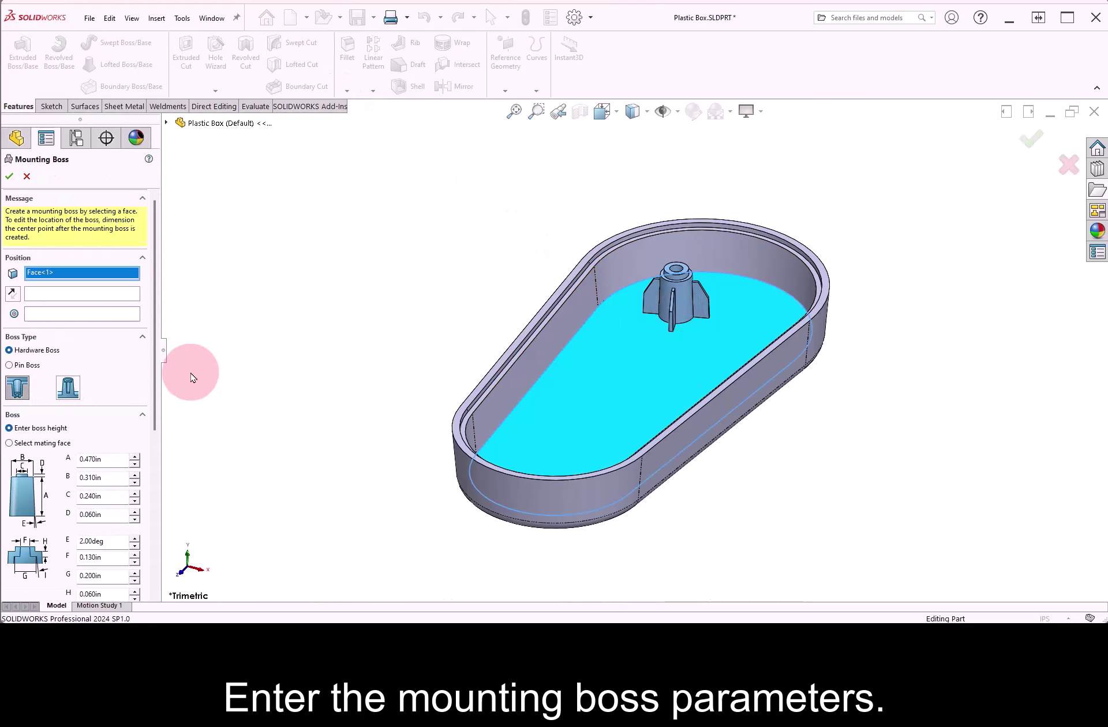
- Align the mounting boss's four fins with the Right Plane and create the boss
drag(153, 341, 151, 493)
scroll(144, 439, up, 5)
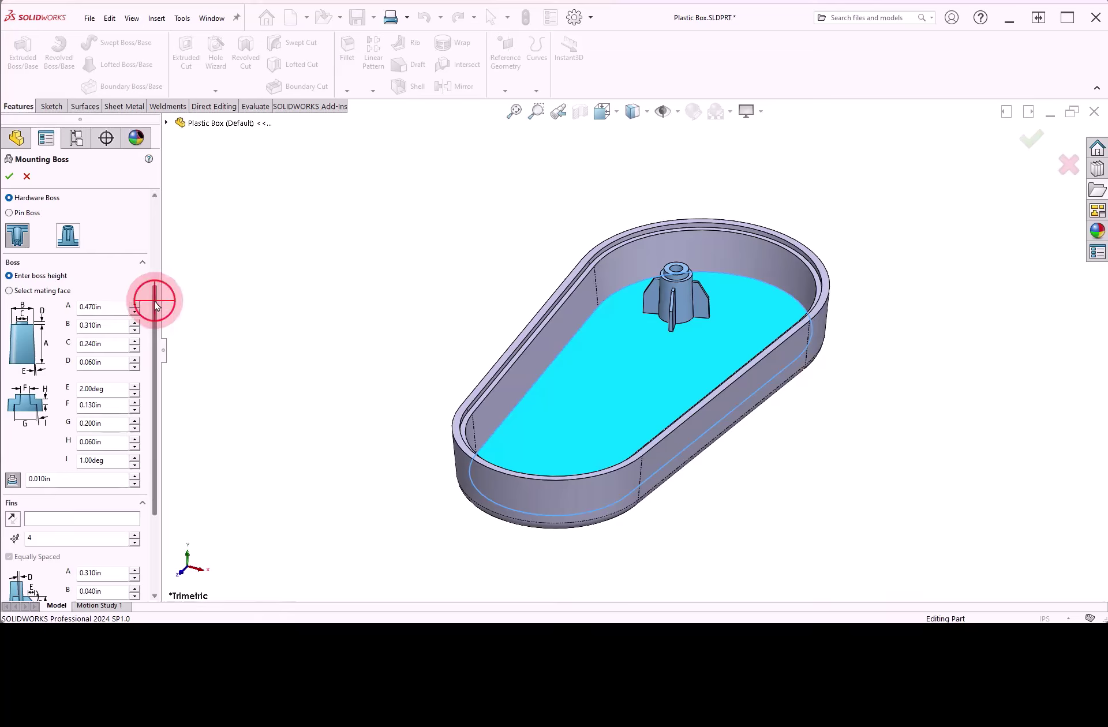
drag(156, 306, 155, 376)
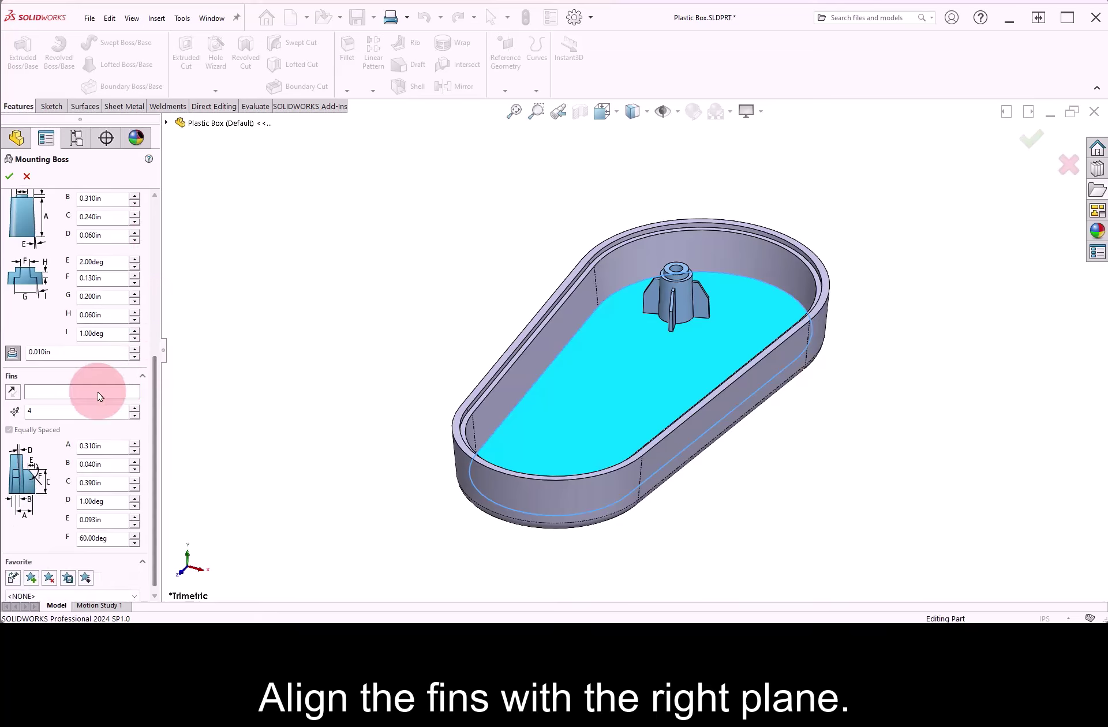
click(99, 157)
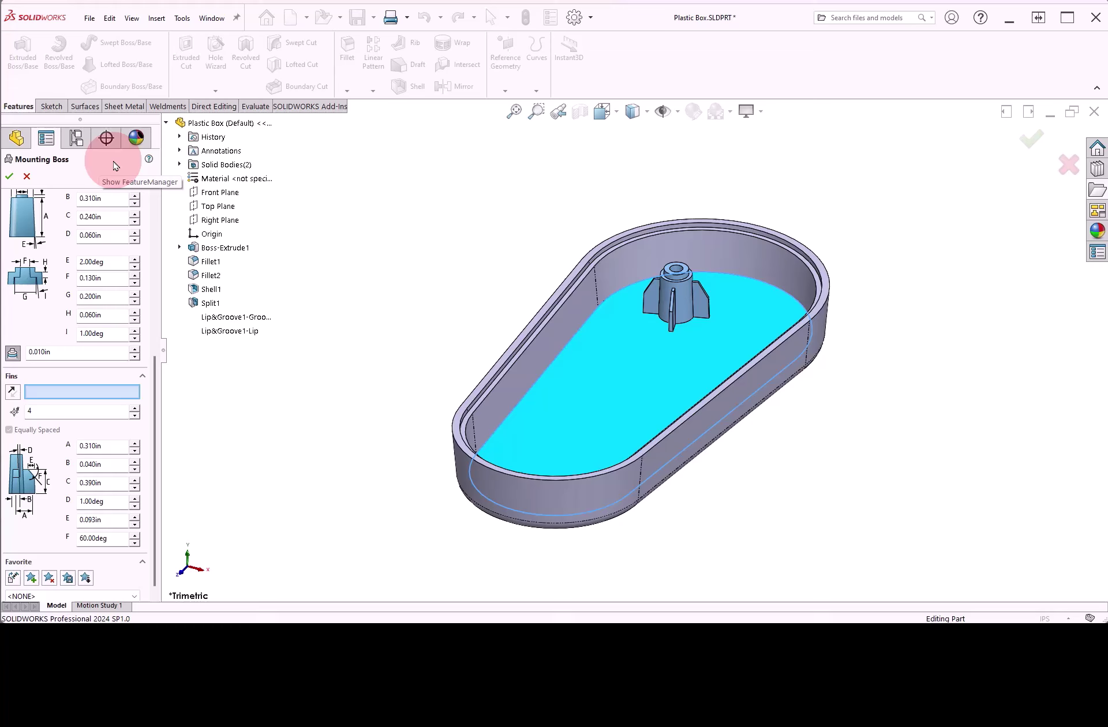
click(220, 220)
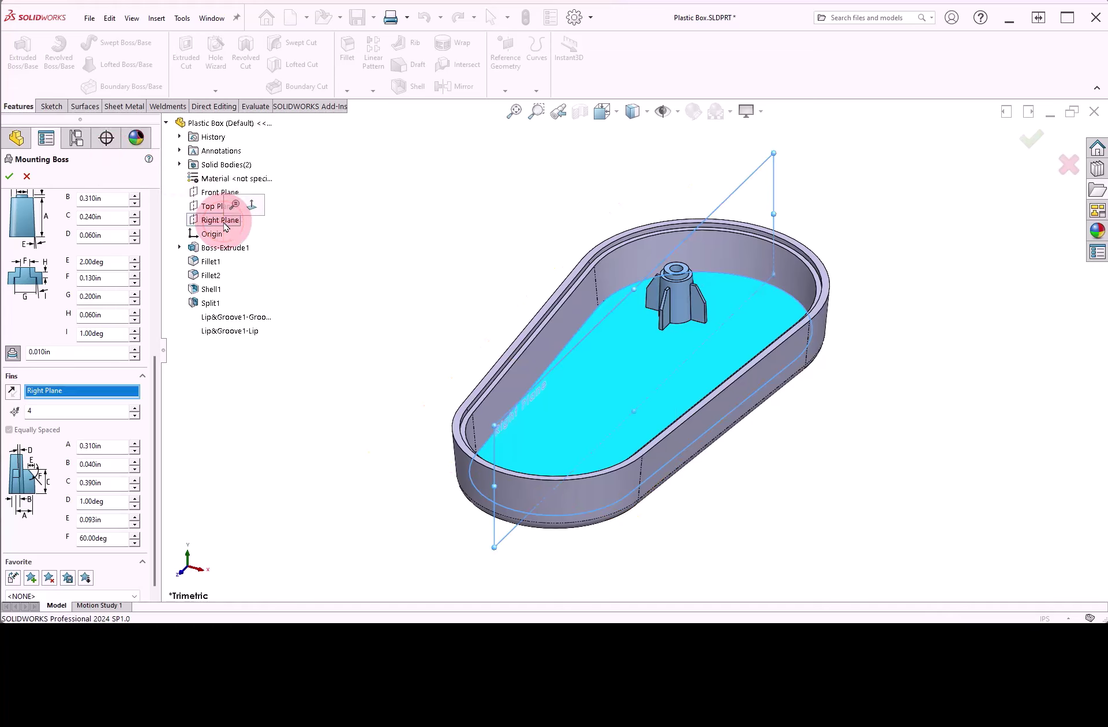
click(102, 161)
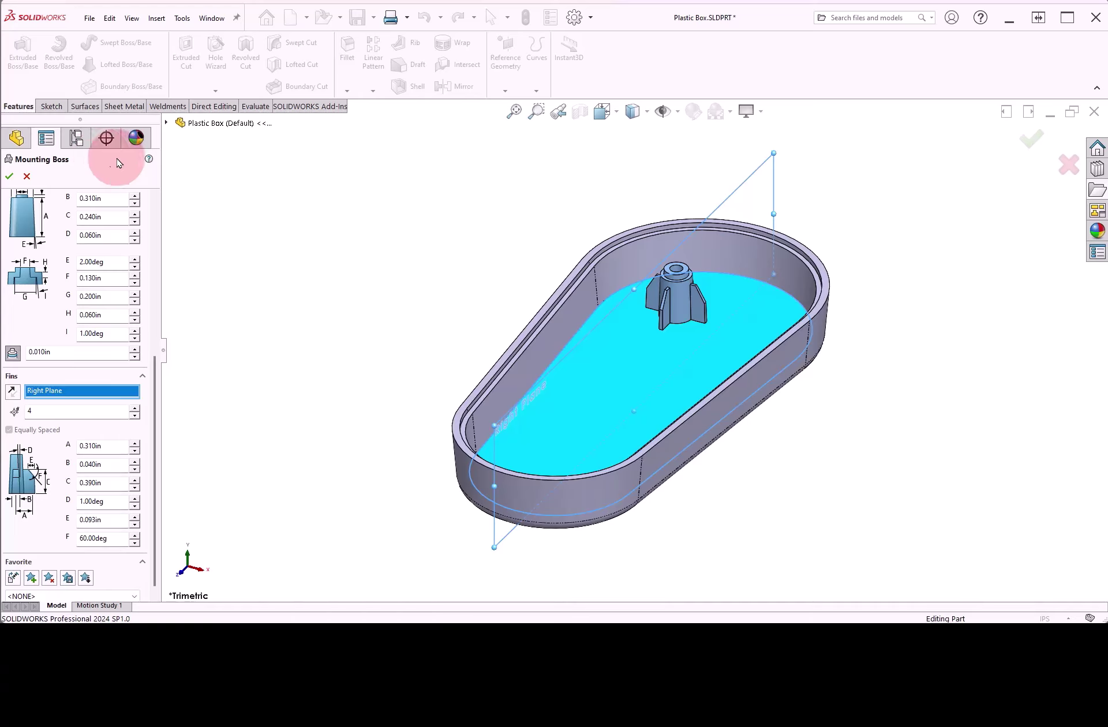
drag(155, 369, 155, 357)
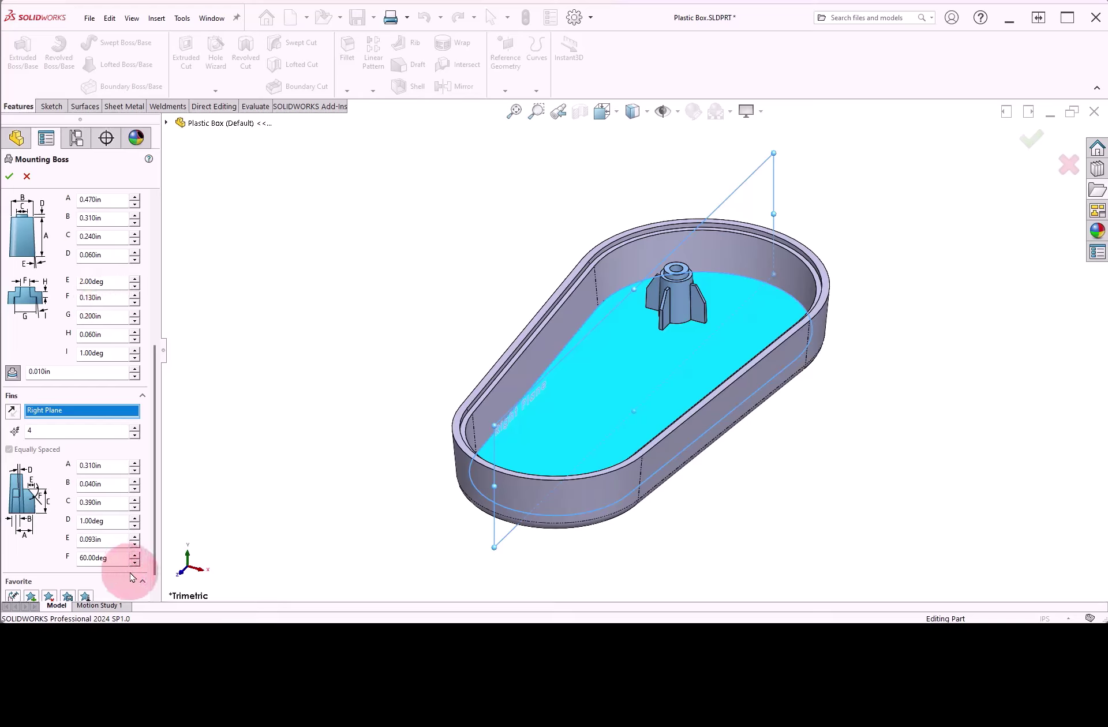
click(10, 177)
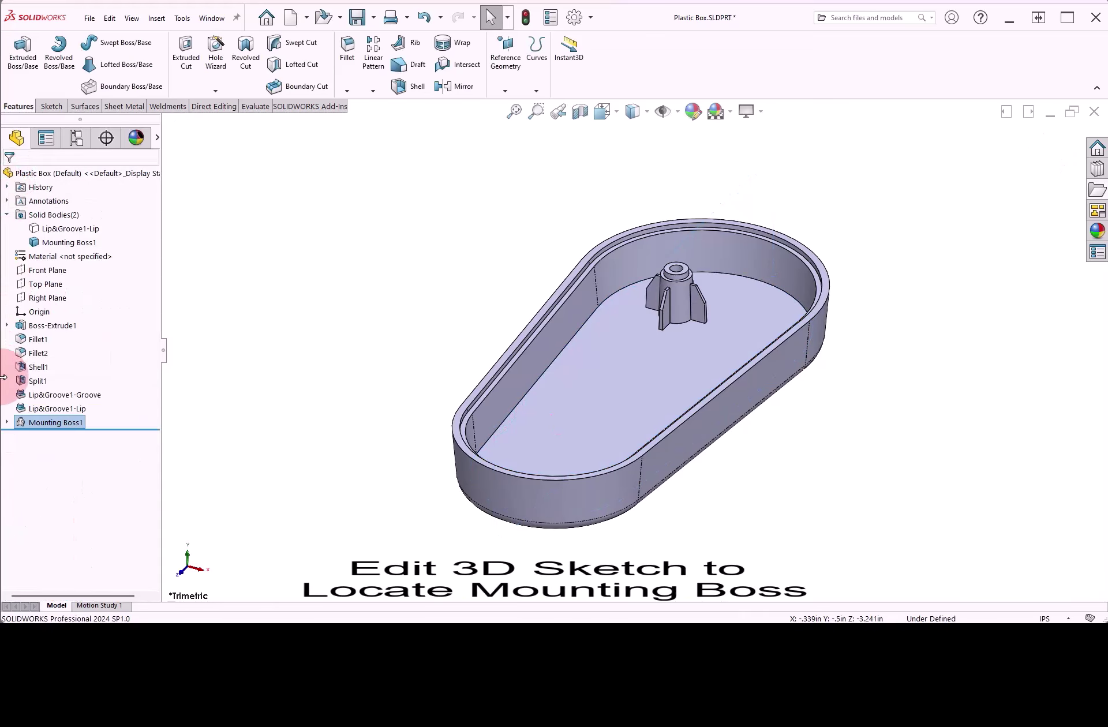
- Edit the mounting boss's 3D sketch, make its location point concentric with the floor's large arc edge, and exit the sketch
click(7, 424)
click(64, 436)
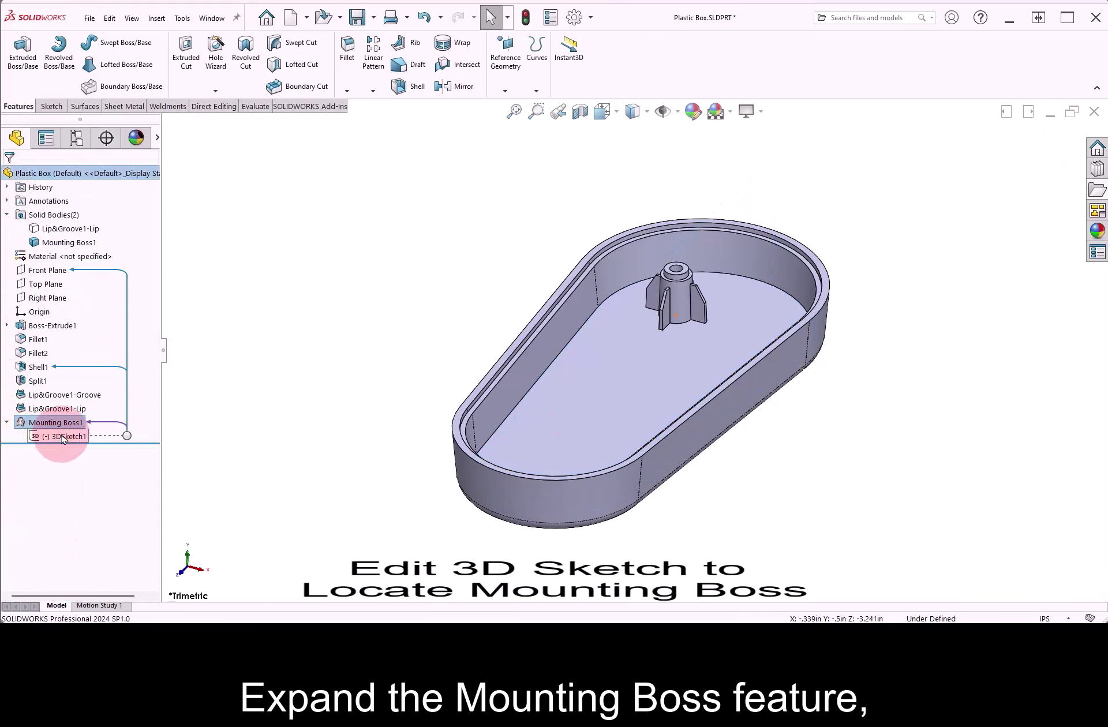
click(79, 401)
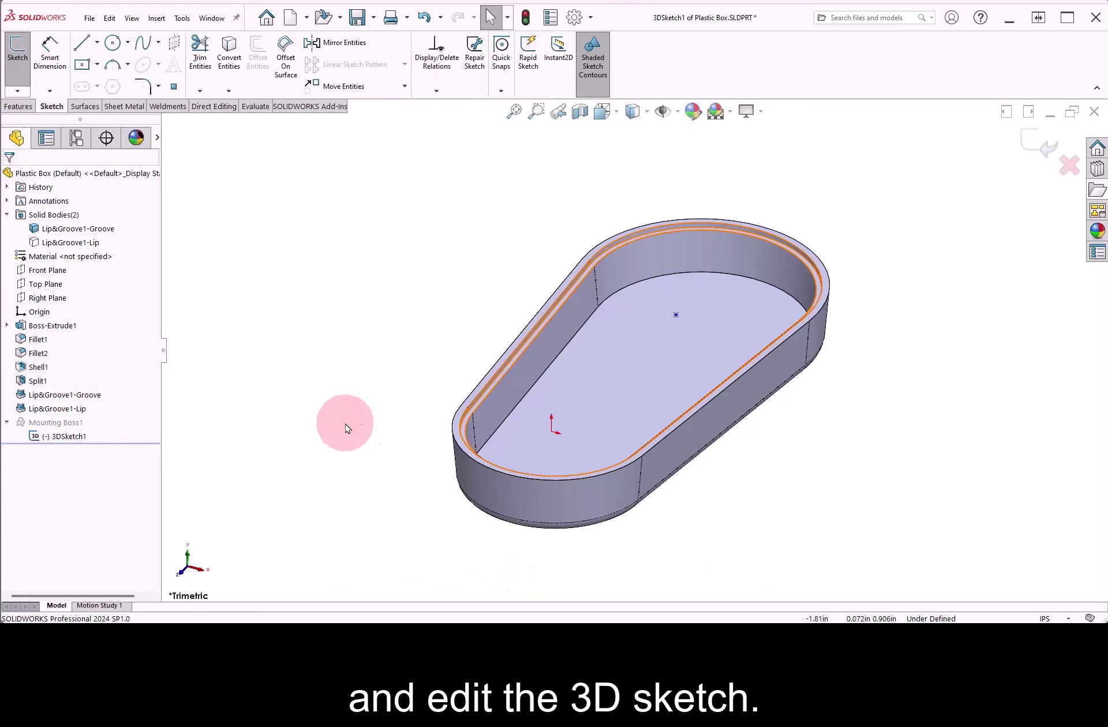
click(677, 315)
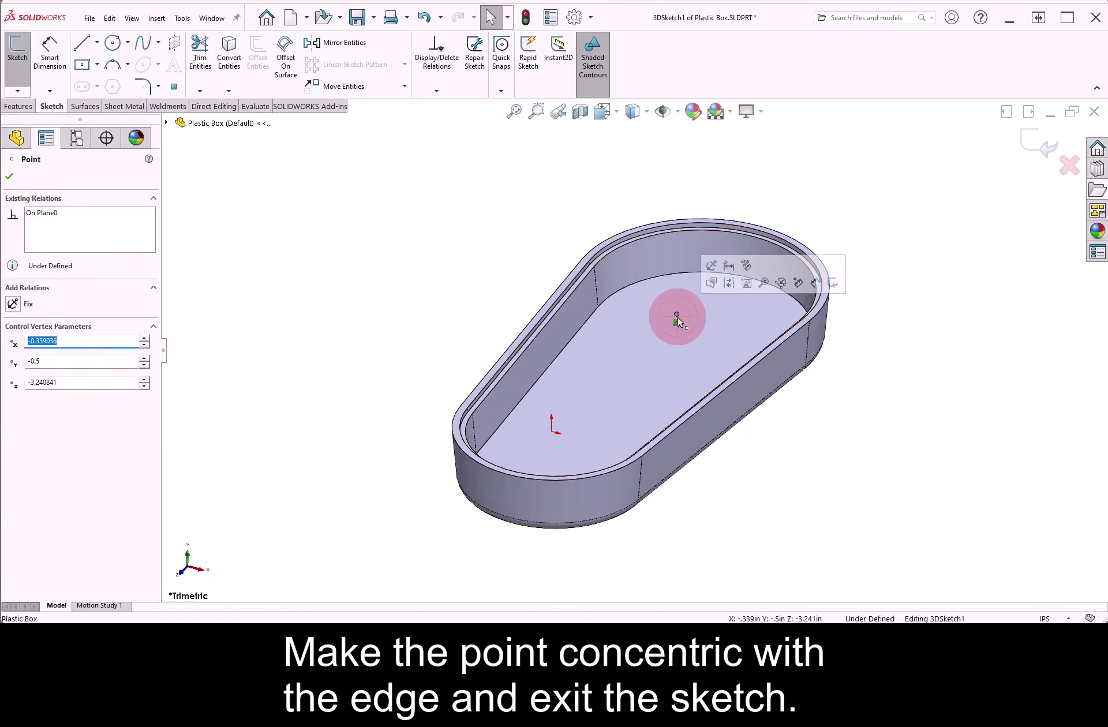
ctrl+click(799, 308)
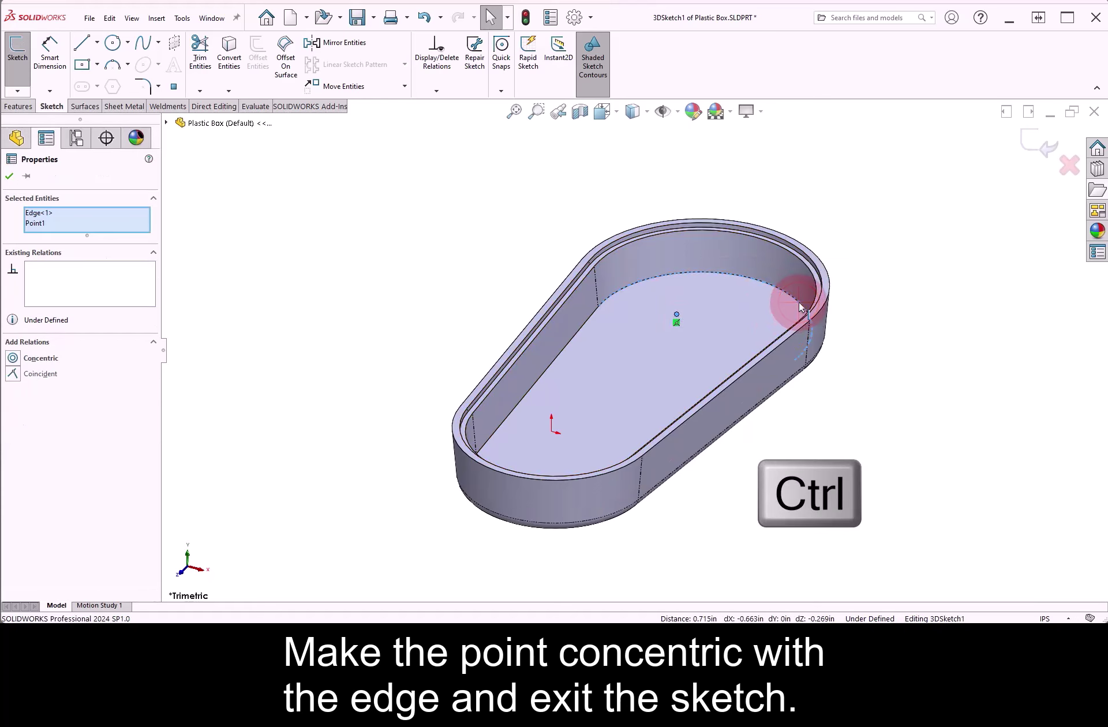
click(832, 252)
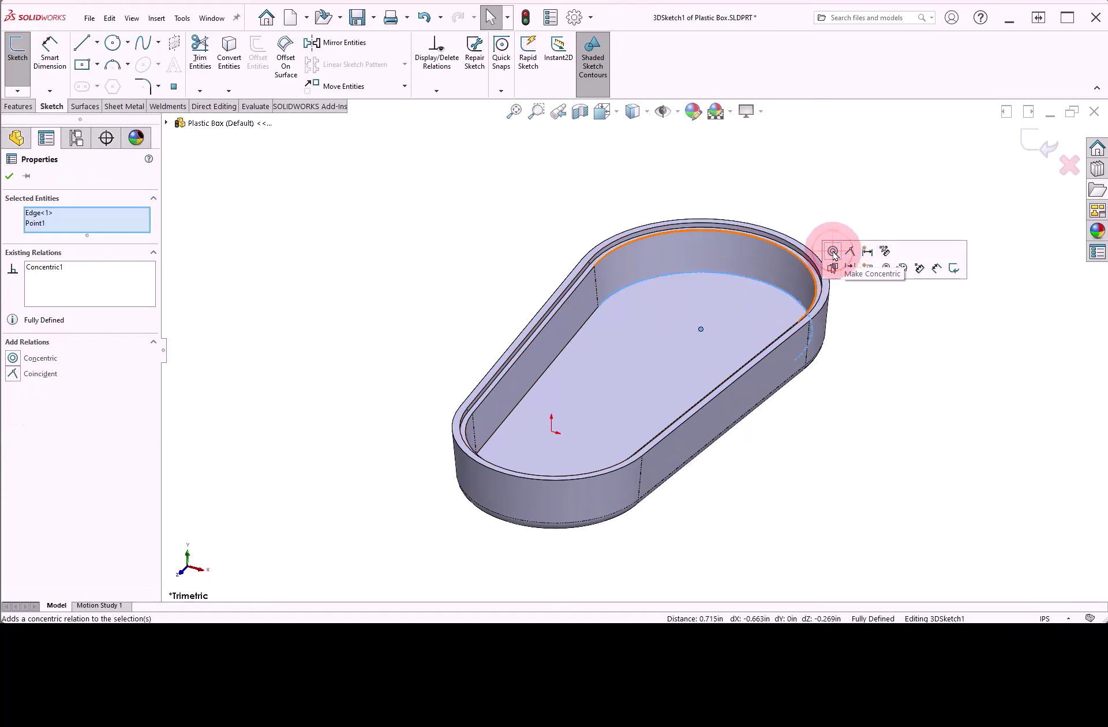
click(842, 212)
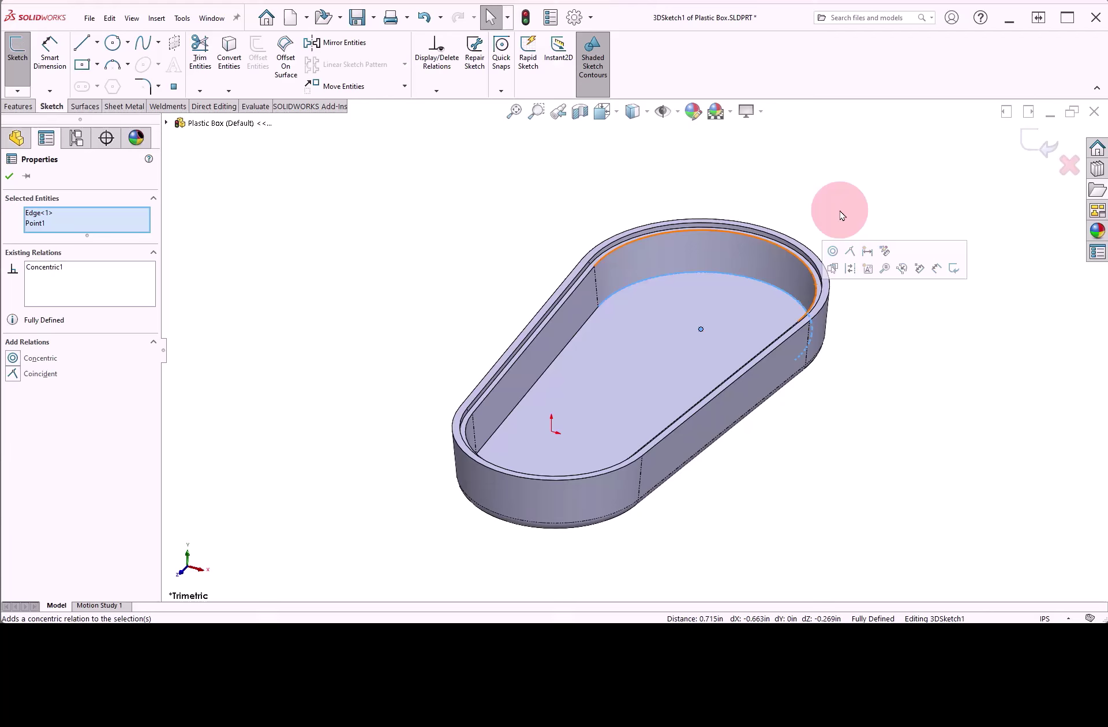
click(1039, 150)
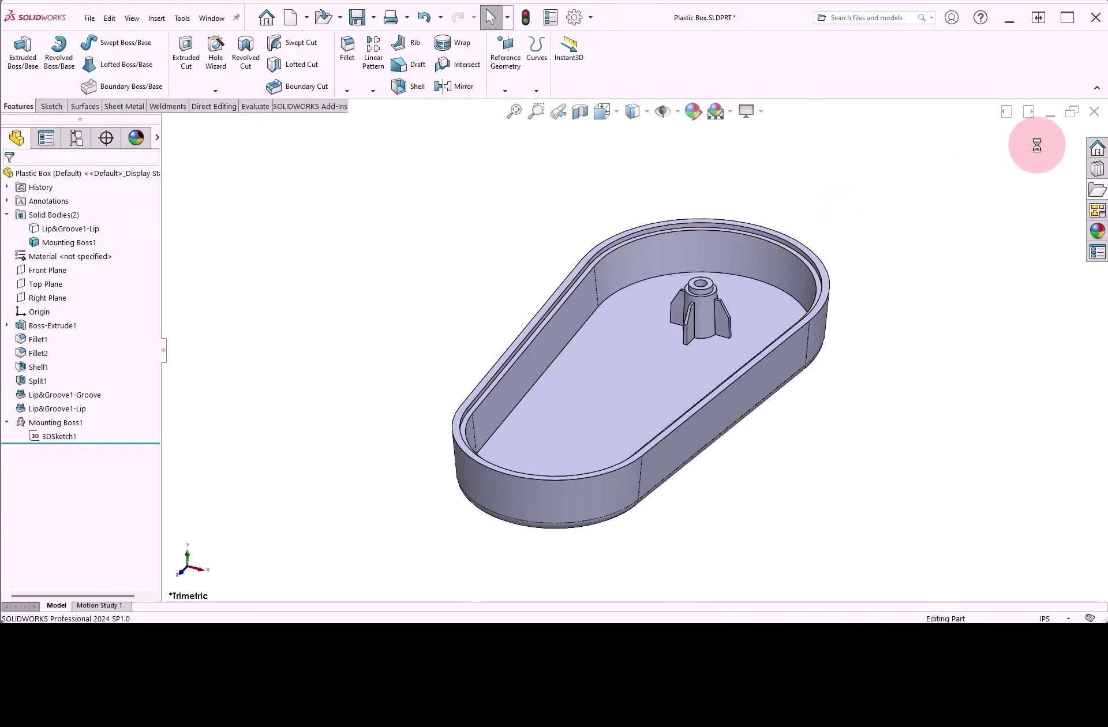
- Show the box from the top and rotate the view clockwise to lay its length roughly horizontal
right_drag(941, 311, 956, 270)
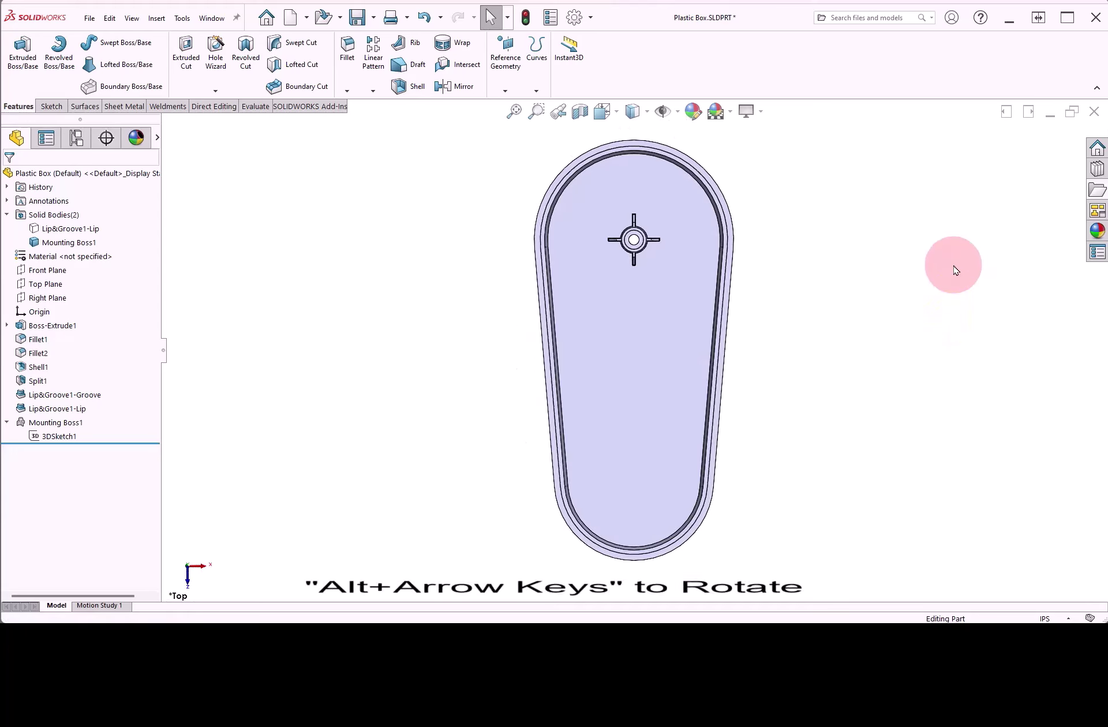
key(alt+Right)
key(alt+Right)
key(alt+Right)
key(alt+Right)
key(alt+Right)
key(alt+Right)
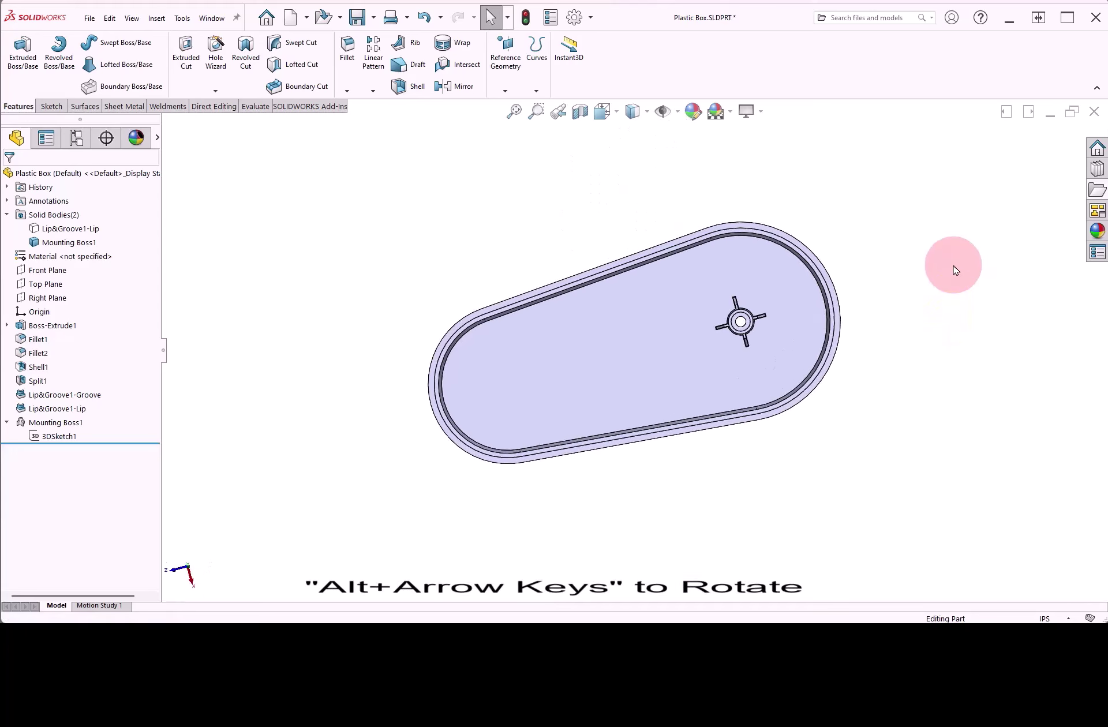
- Start a sketch on the lower half's inside floor face and place two points at about (-0.48, 2.28) in and (0.29, 0.24) in
scroll(606, 361, down, 6)
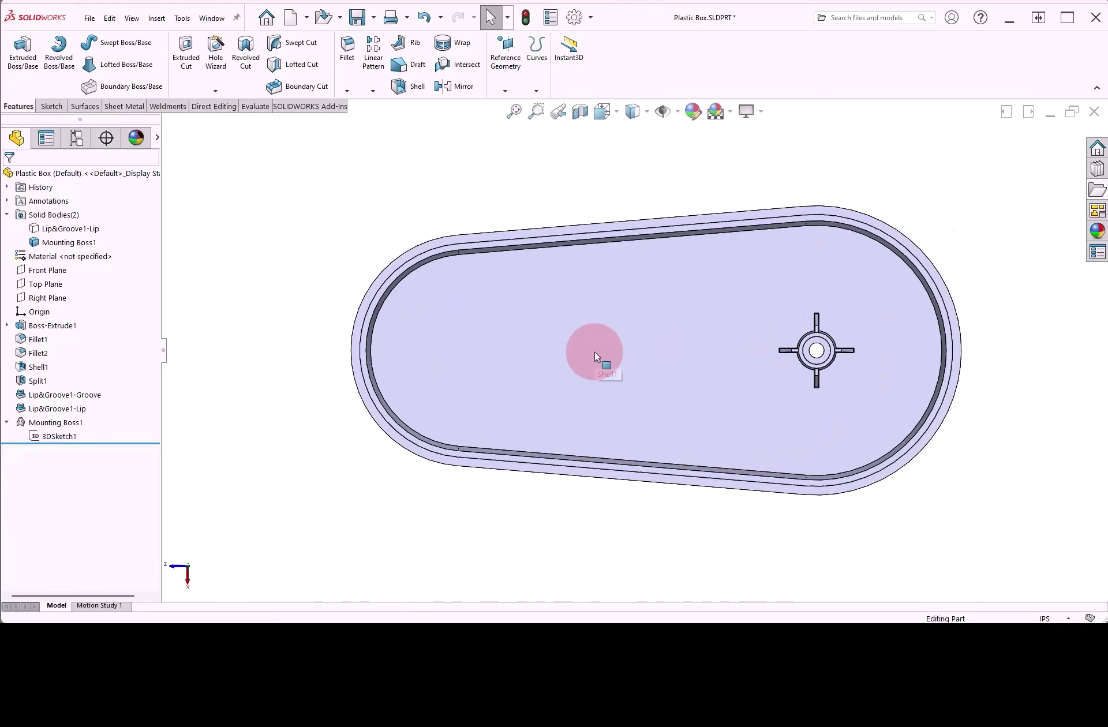
scroll(674, 361, down, 1)
click(669, 326)
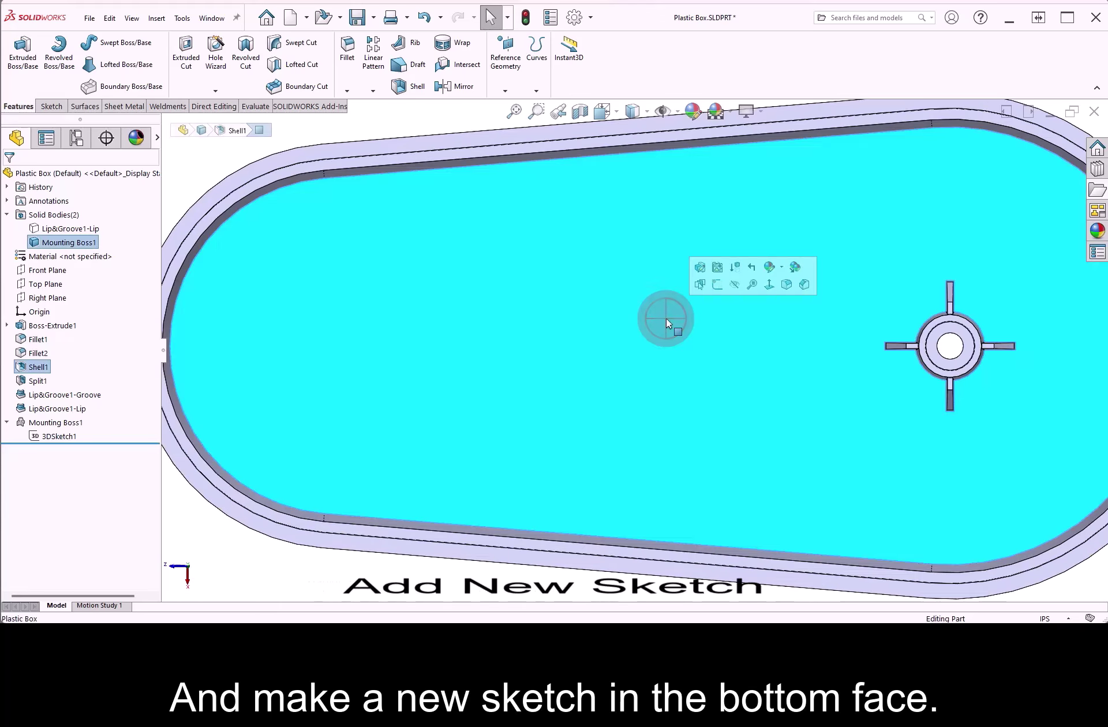
click(719, 284)
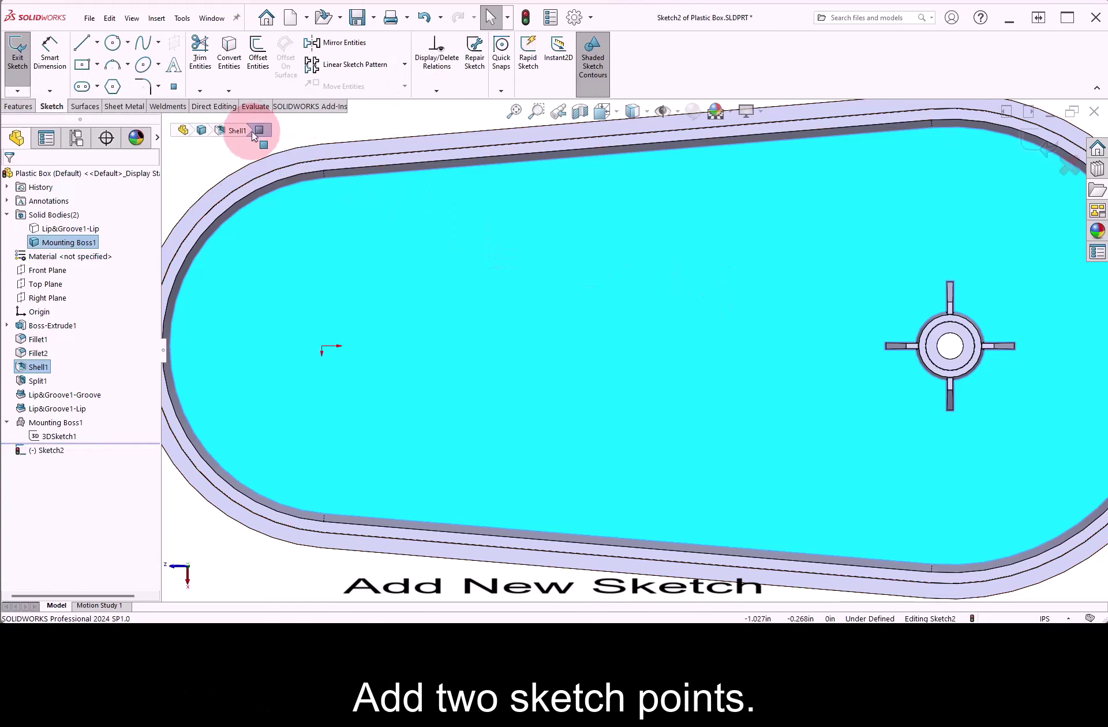
click(174, 93)
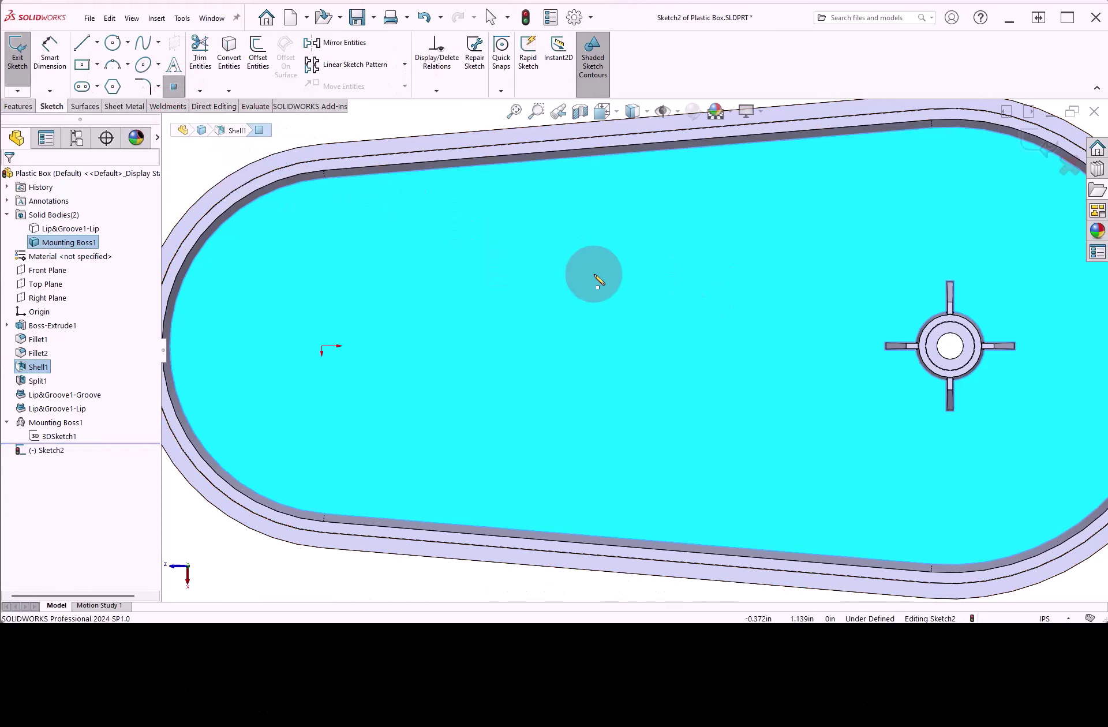
click(785, 248)
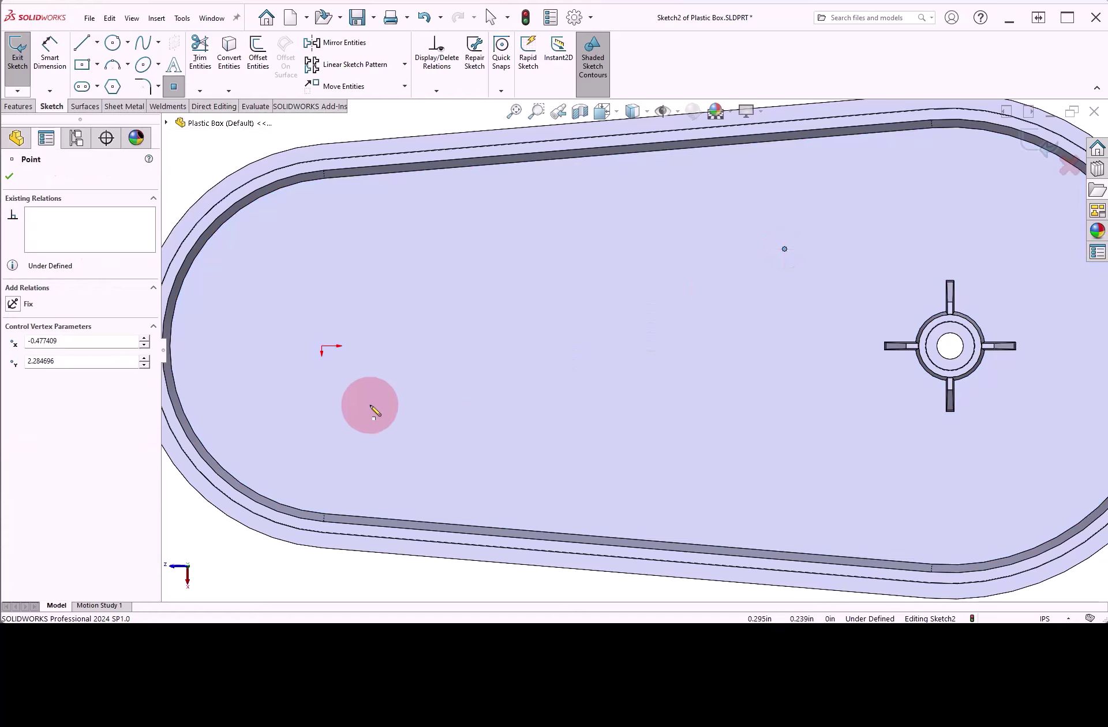
- Dimension the sketch point nearer the mounting boss 0.5 in across the width and 1.5 in along the length from the origin
right_drag(485, 407, 479, 347)
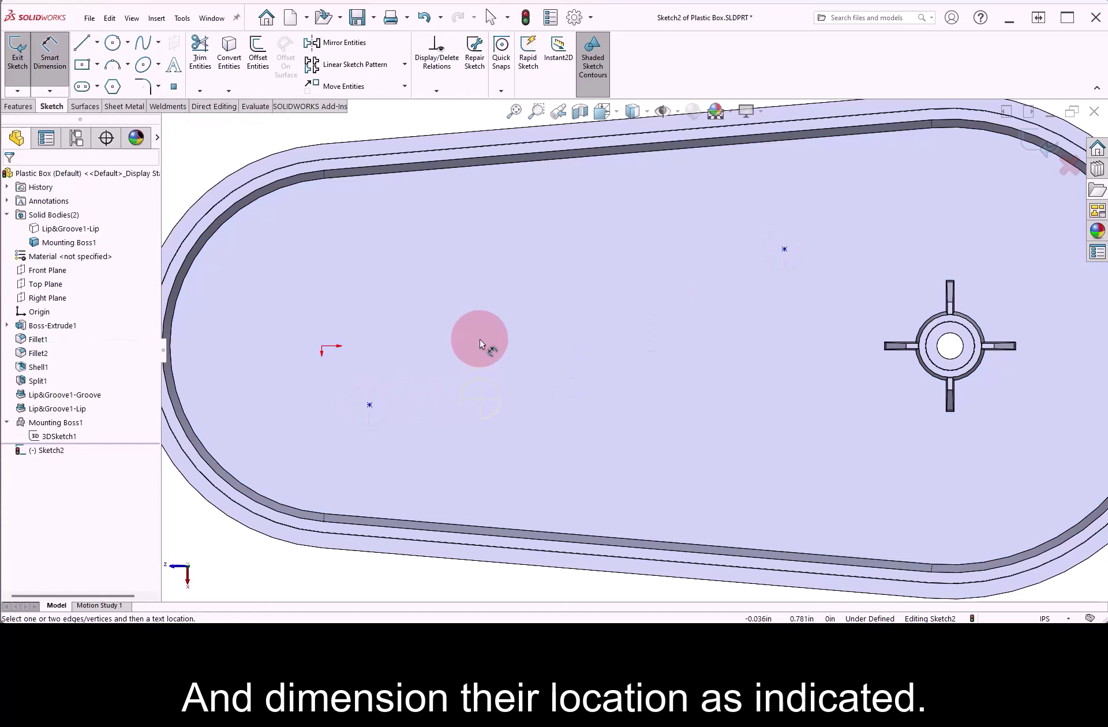
click(322, 347)
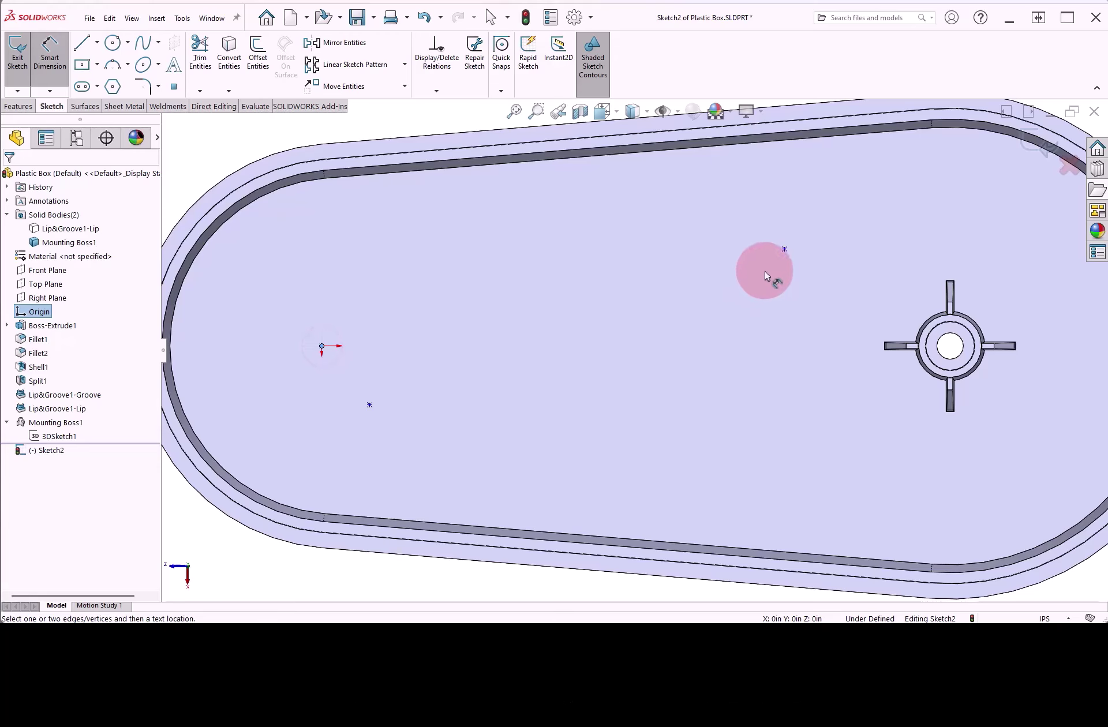
click(784, 250)
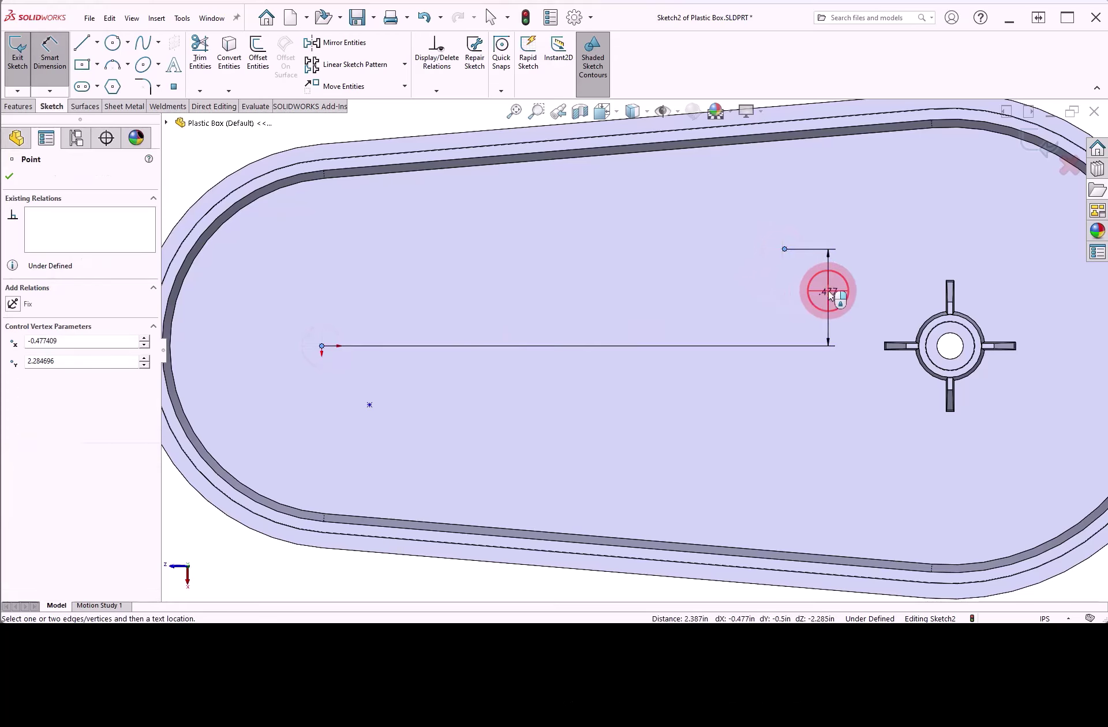
click(829, 294)
text(0.5)
key(Return)
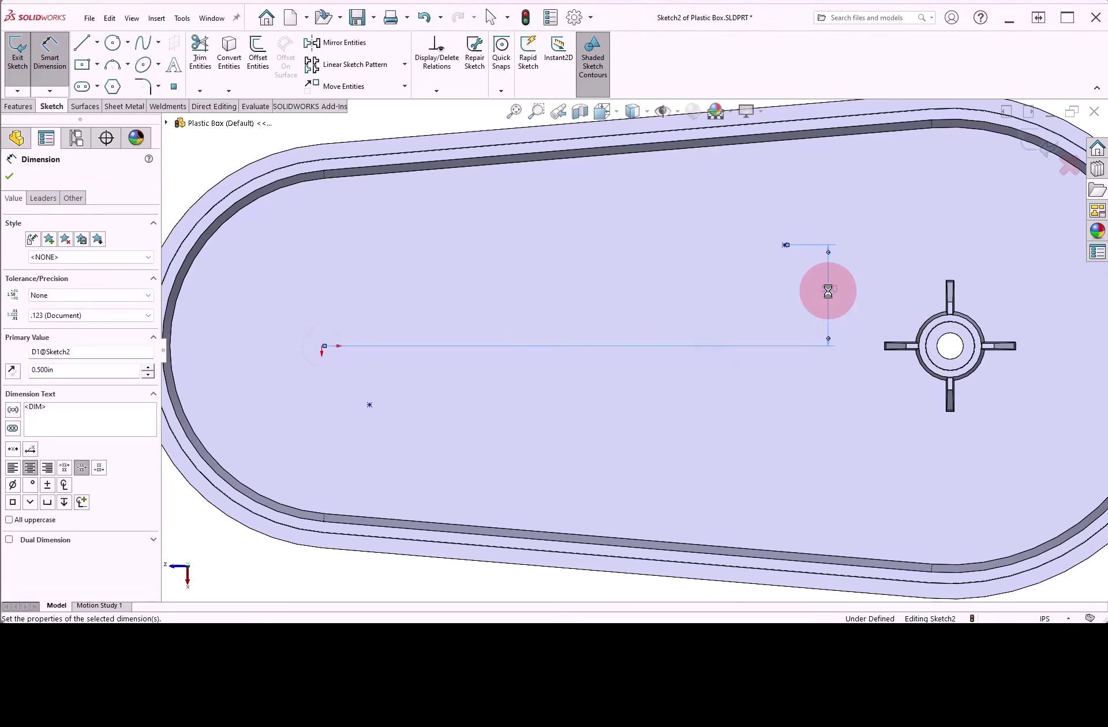
click(785, 247)
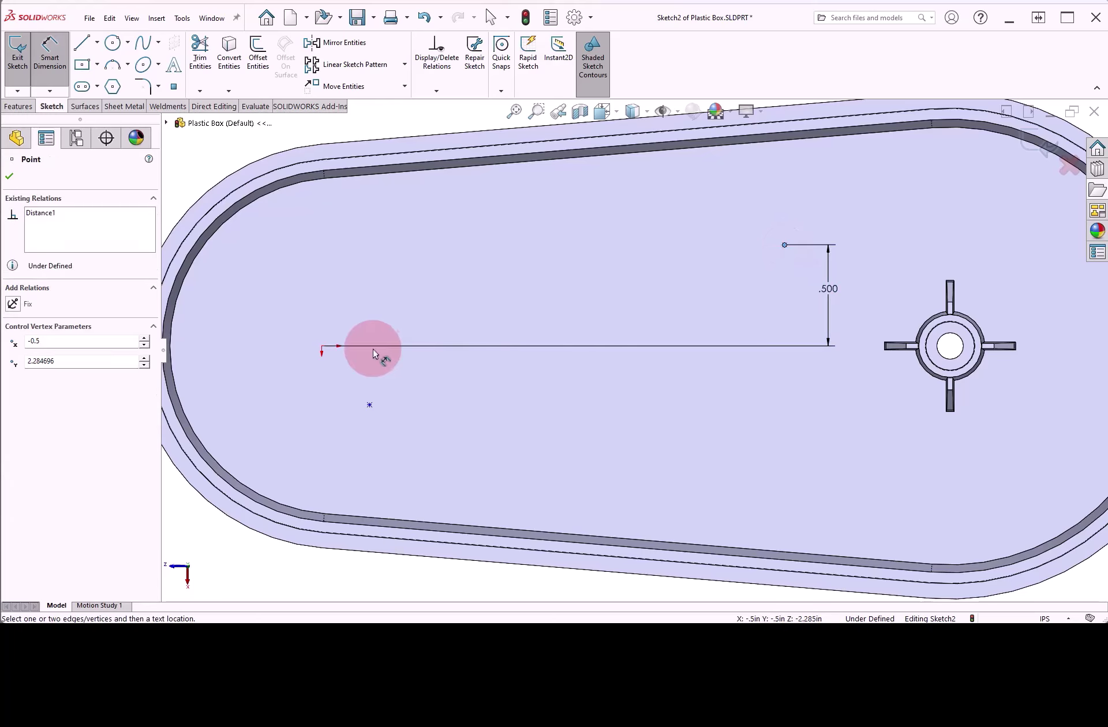
click(323, 346)
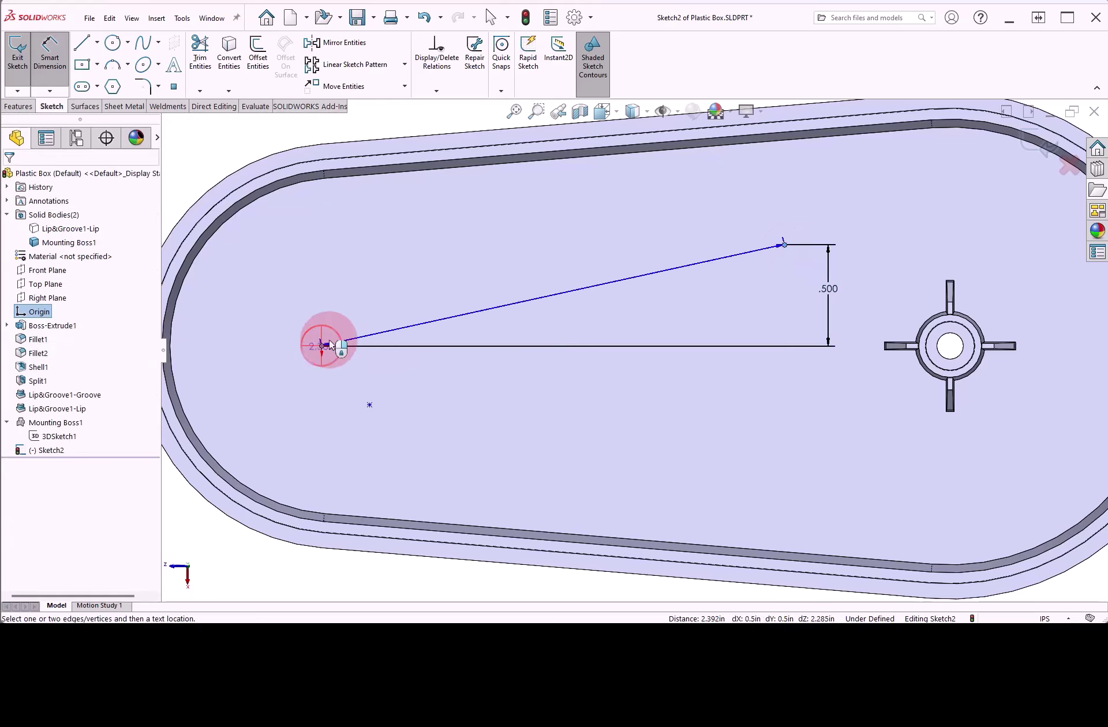
click(533, 195)
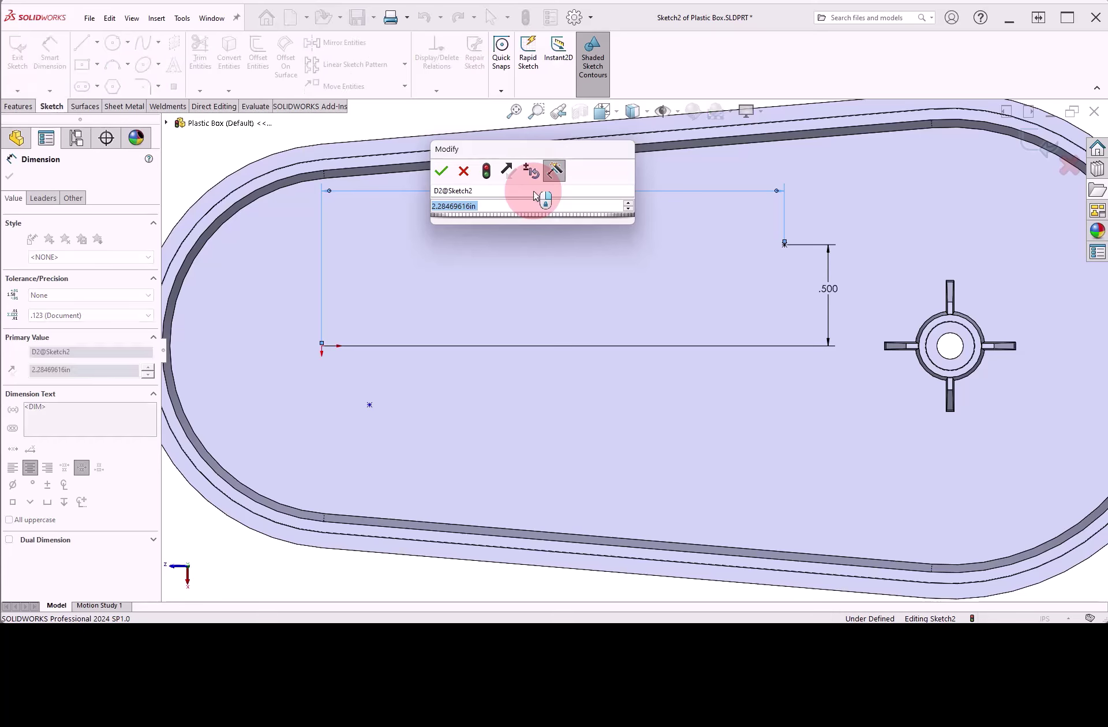
text(1.5)
key(Return)
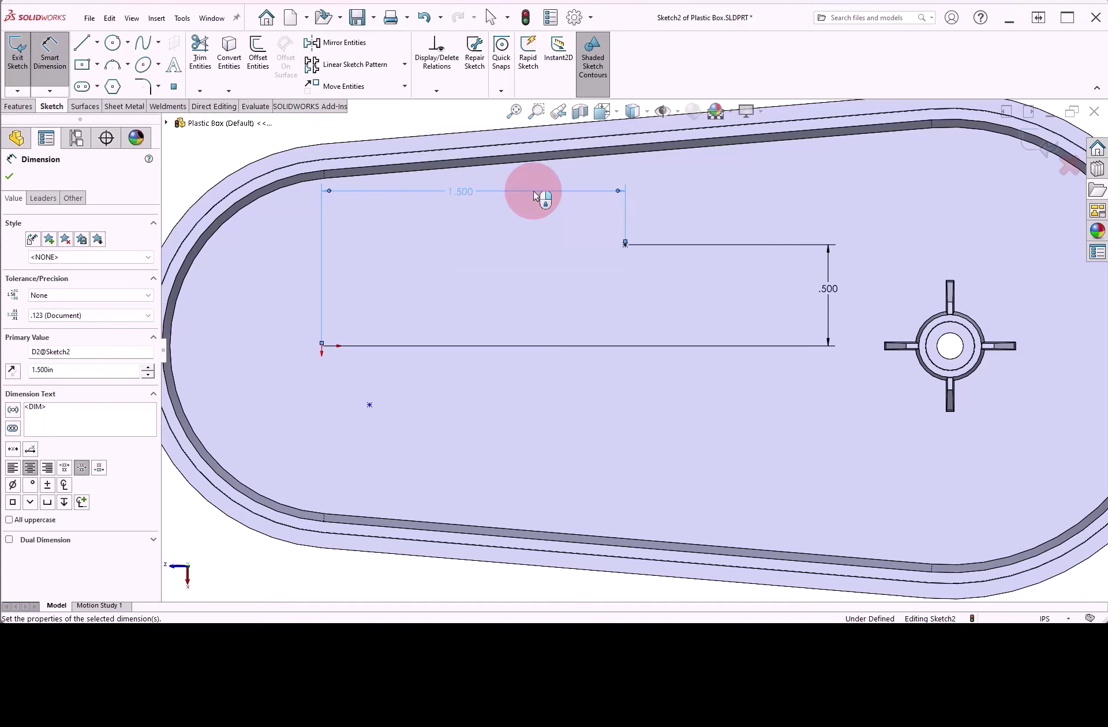
- Dimension the other point 0.25 in along the length and 0.125 in across the width from the origin, and exit the sketch
click(321, 346)
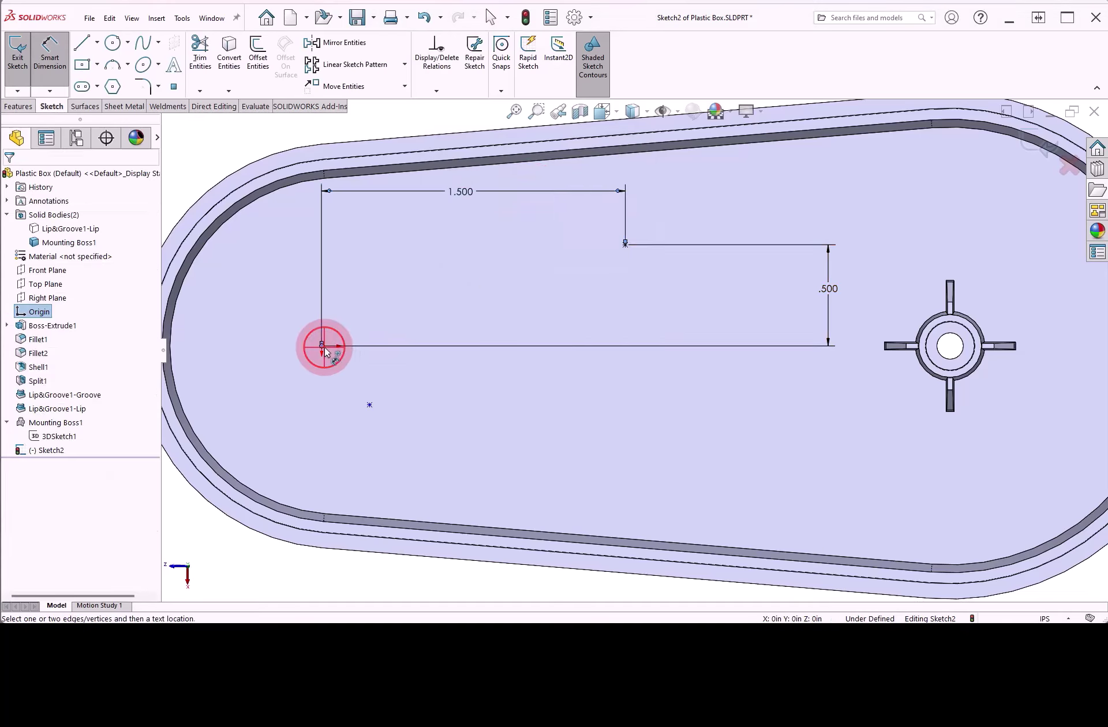
click(370, 407)
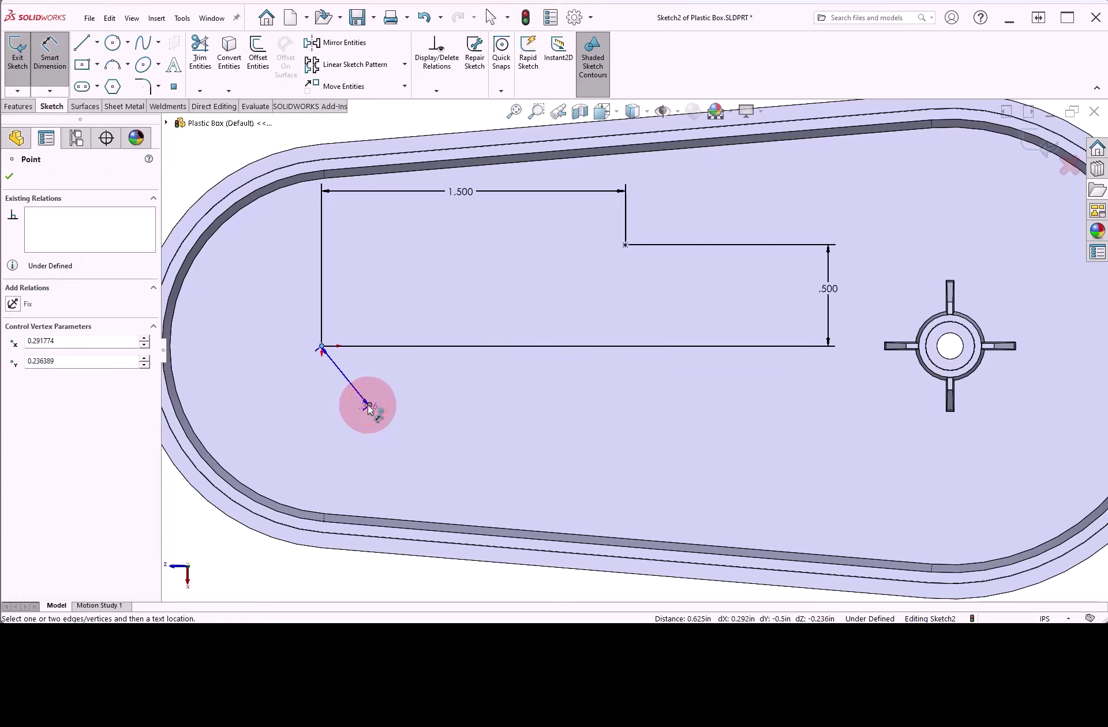
click(347, 455)
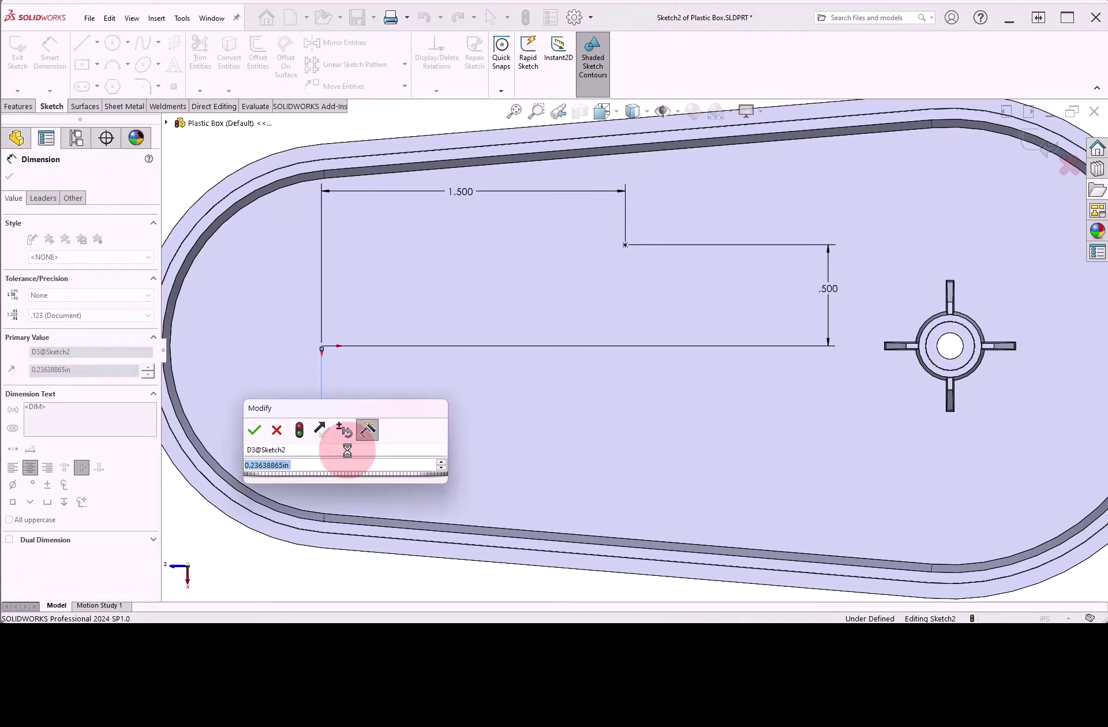
text(.25)
key(Return)
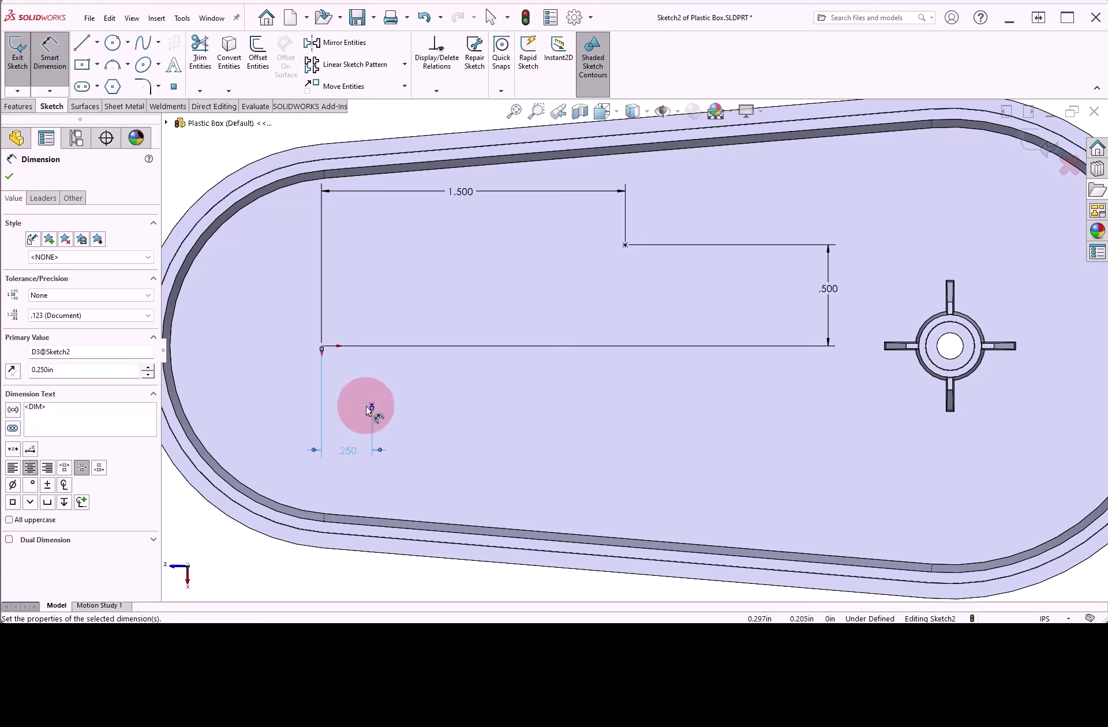
click(372, 406)
click(323, 347)
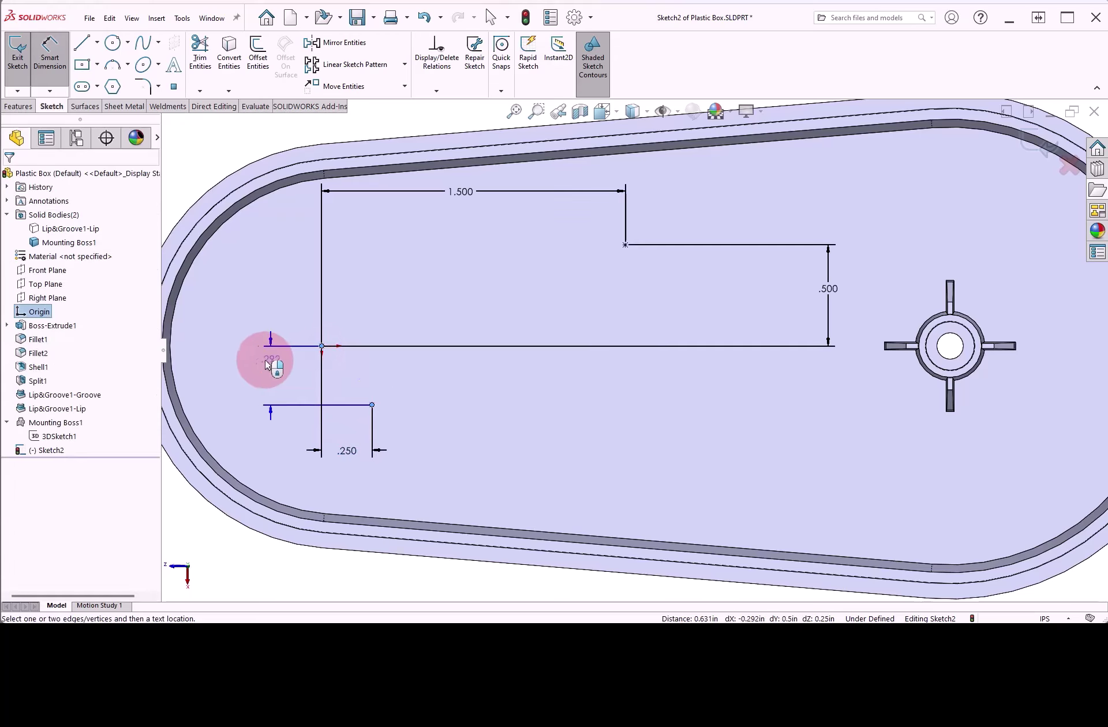
click(263, 363)
text(.125)
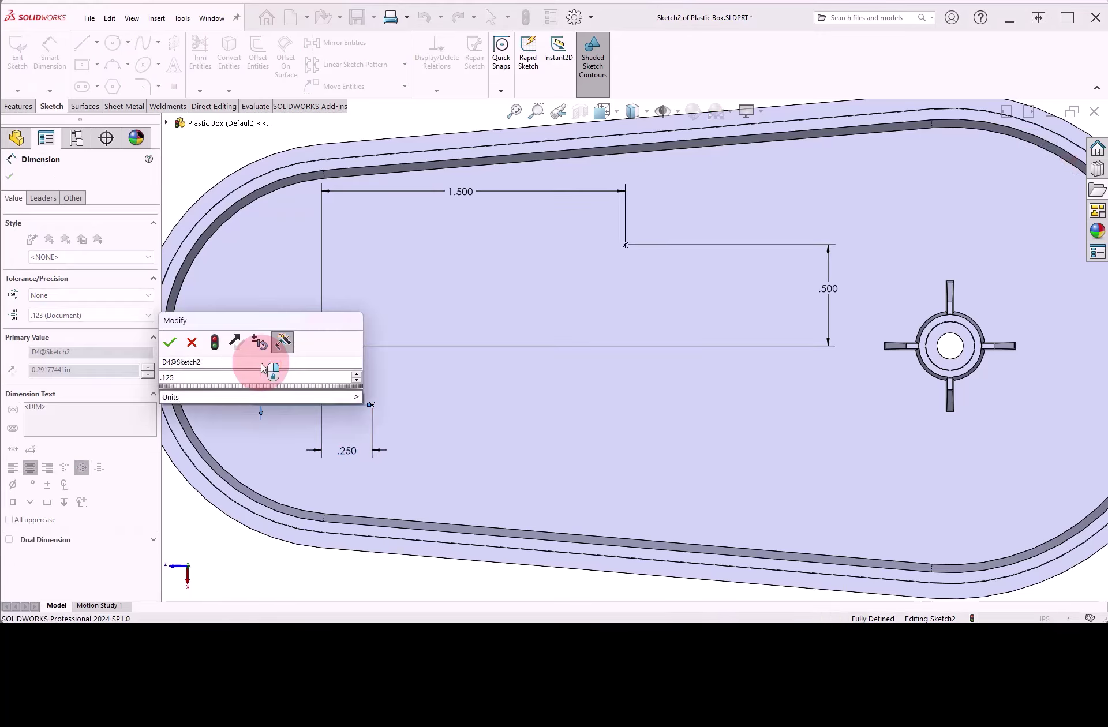
key(Return)
click(211, 179)
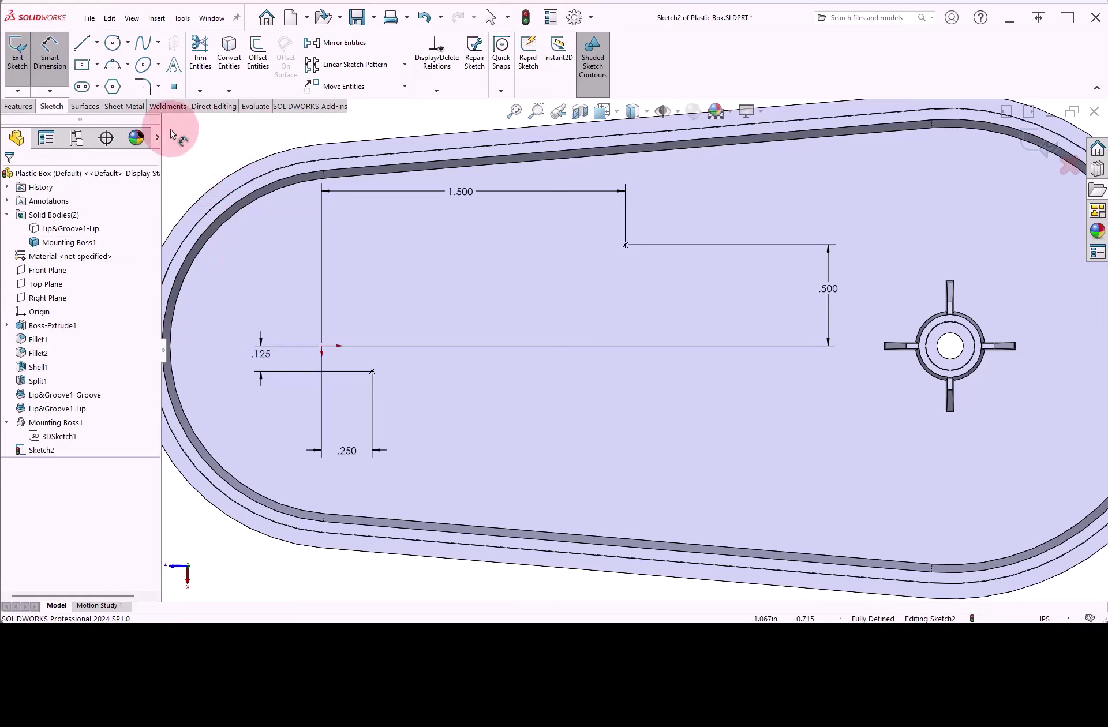
click(14, 65)
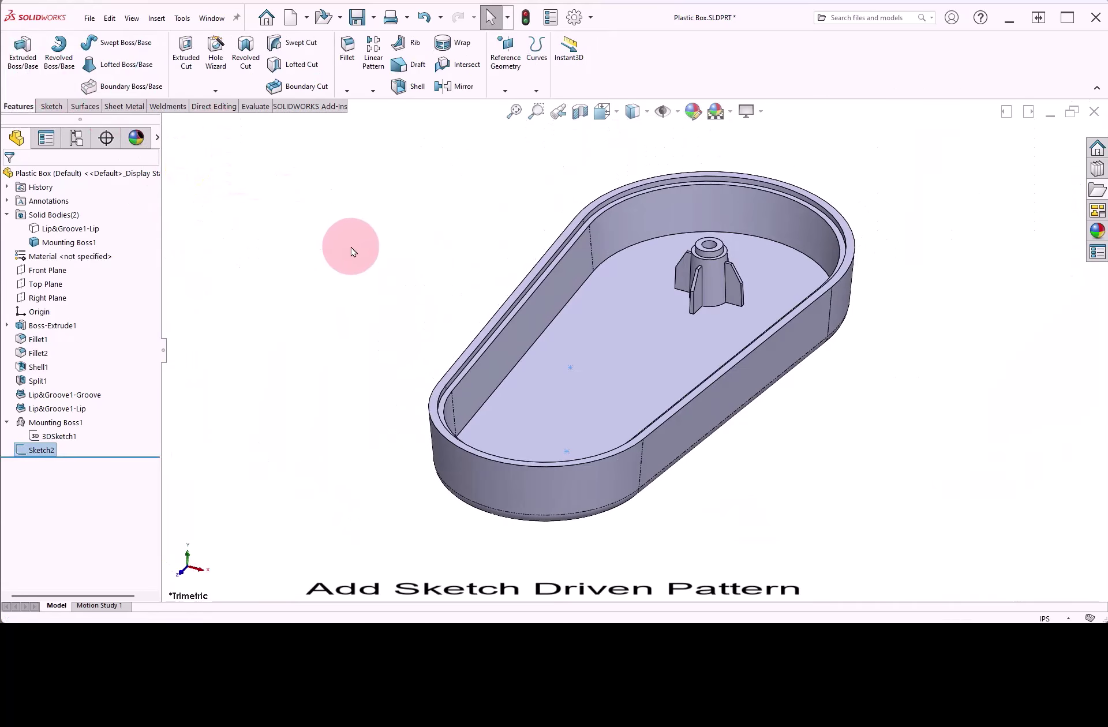
- Create a Sketch Driven Pattern of the mounting boss using the two-point sketch on the floor
click(373, 91)
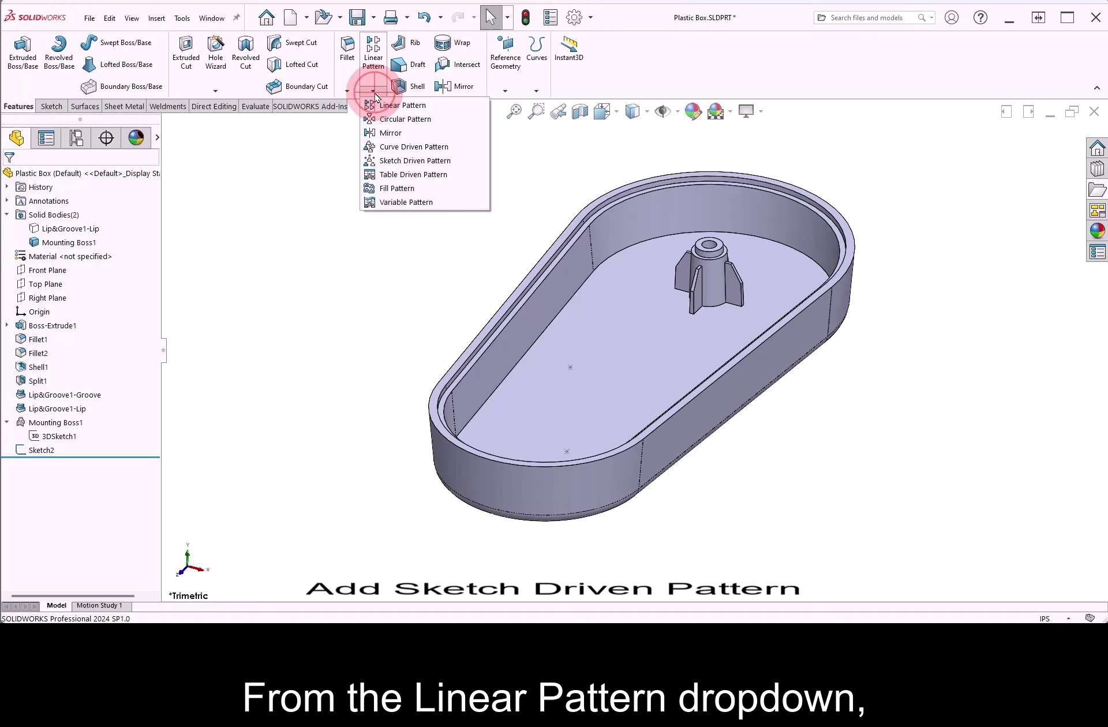
click(412, 164)
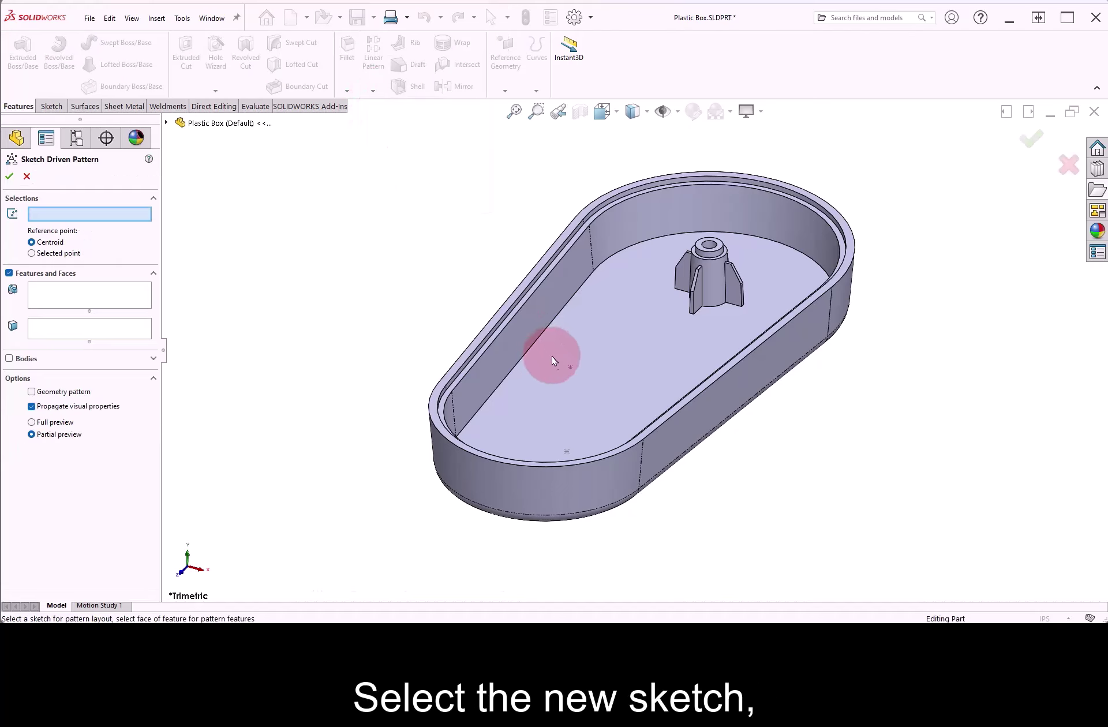
click(571, 372)
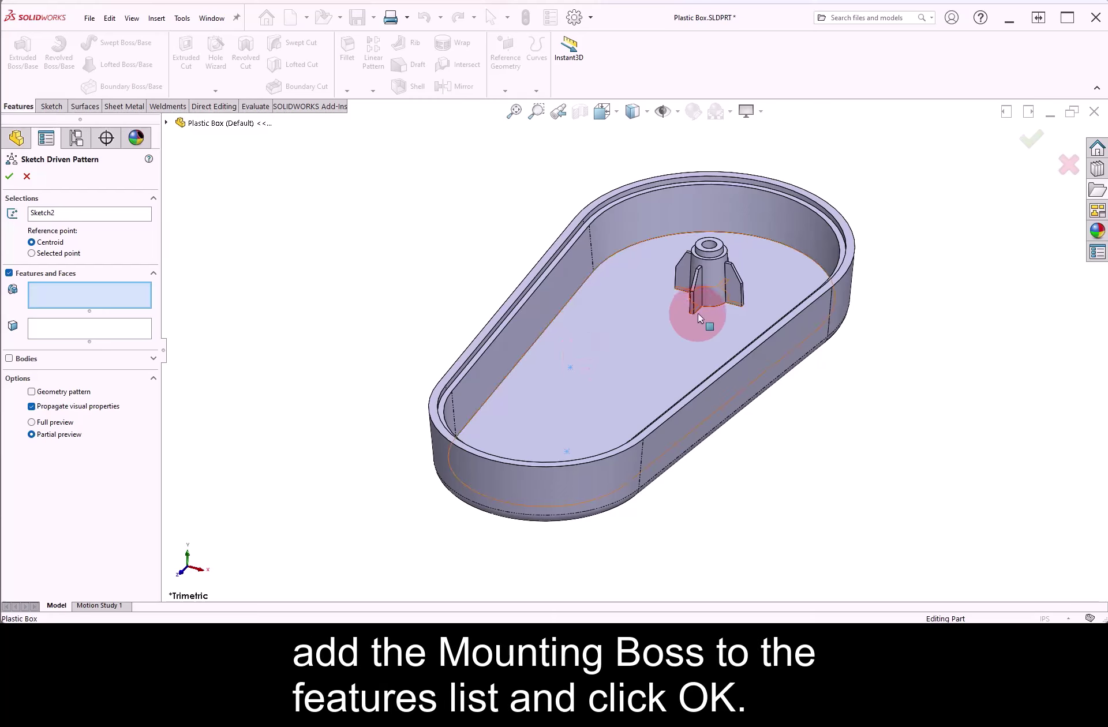
click(715, 277)
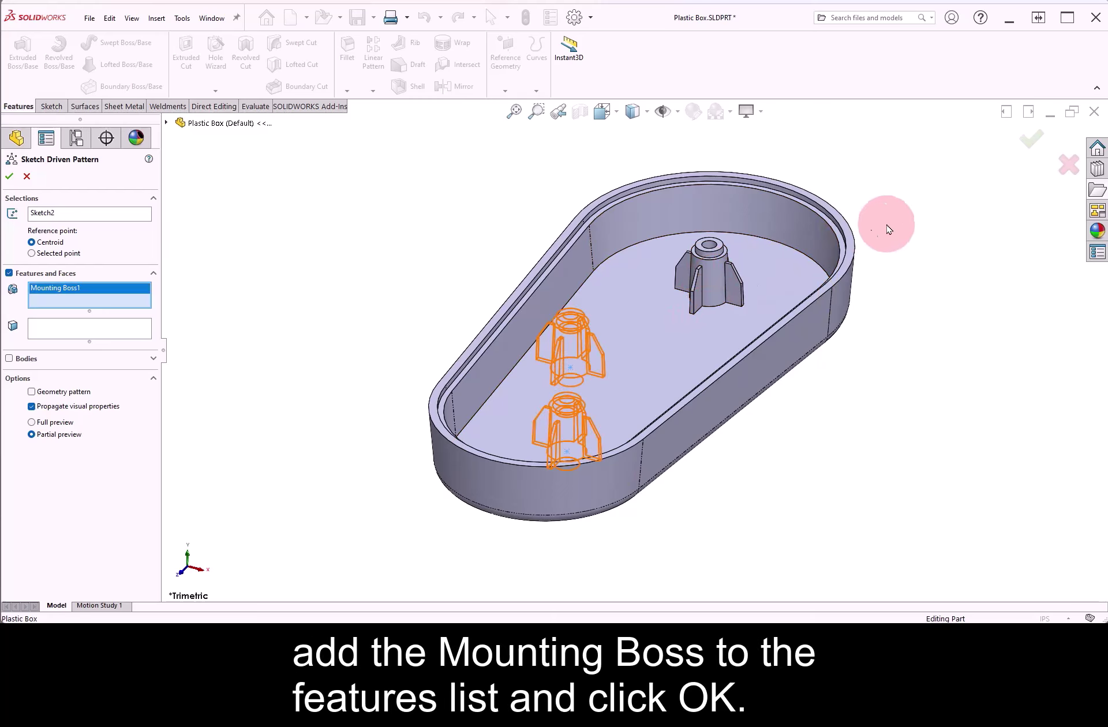
click(1027, 144)
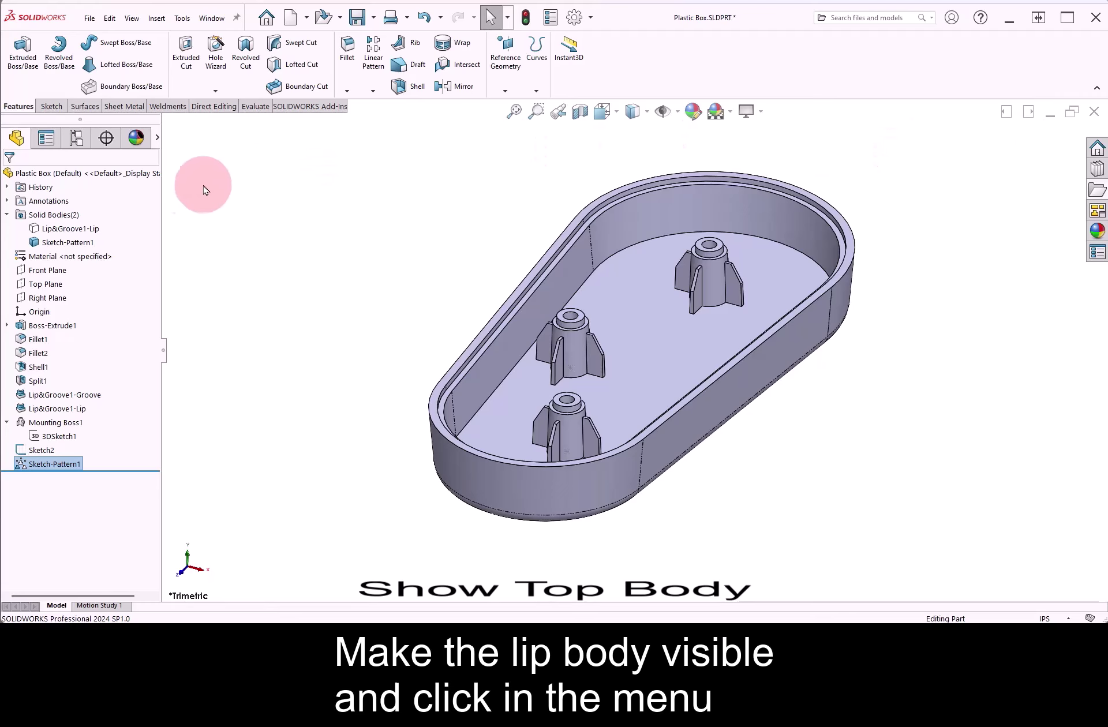
- Make the hidden upper lip body visible again and clear the selection
click(80, 229)
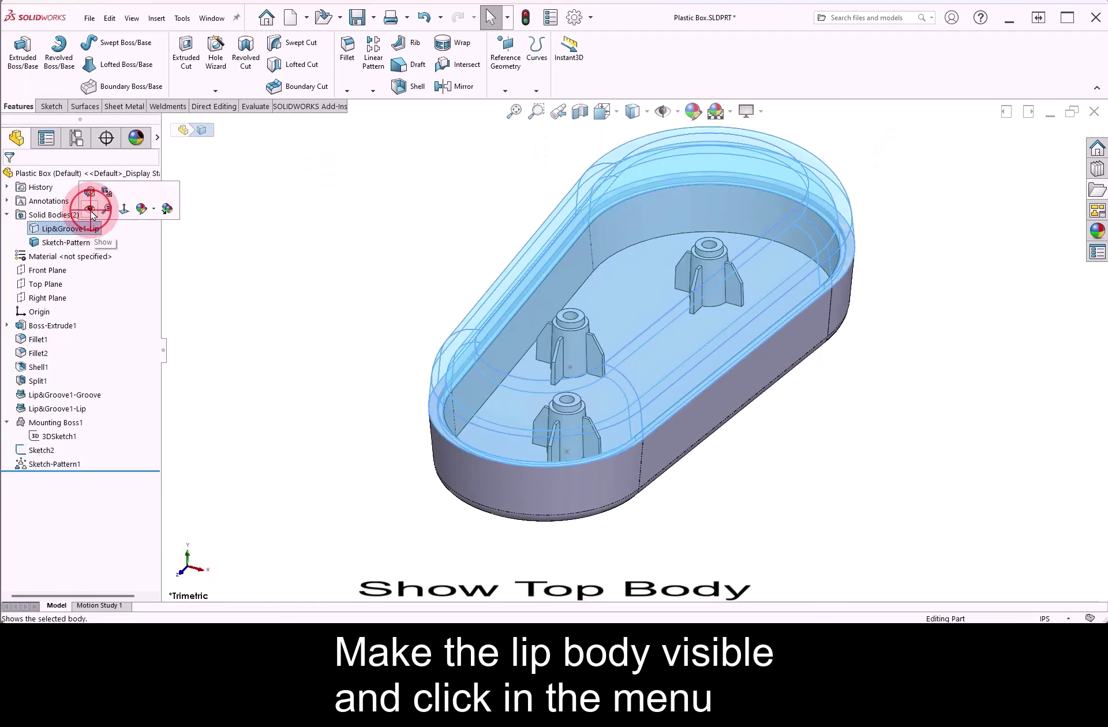
click(90, 210)
click(170, 208)
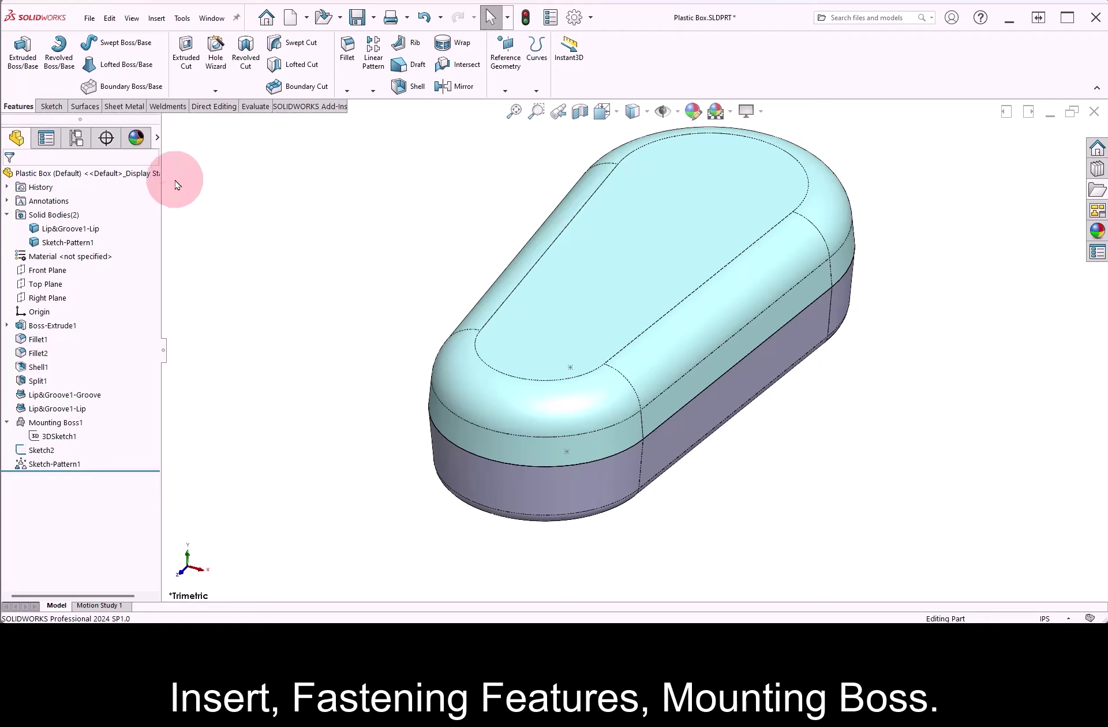
- Start a second Mounting Boss fastening feature and place it on the upper half's inside top face using Select Other
click(157, 18)
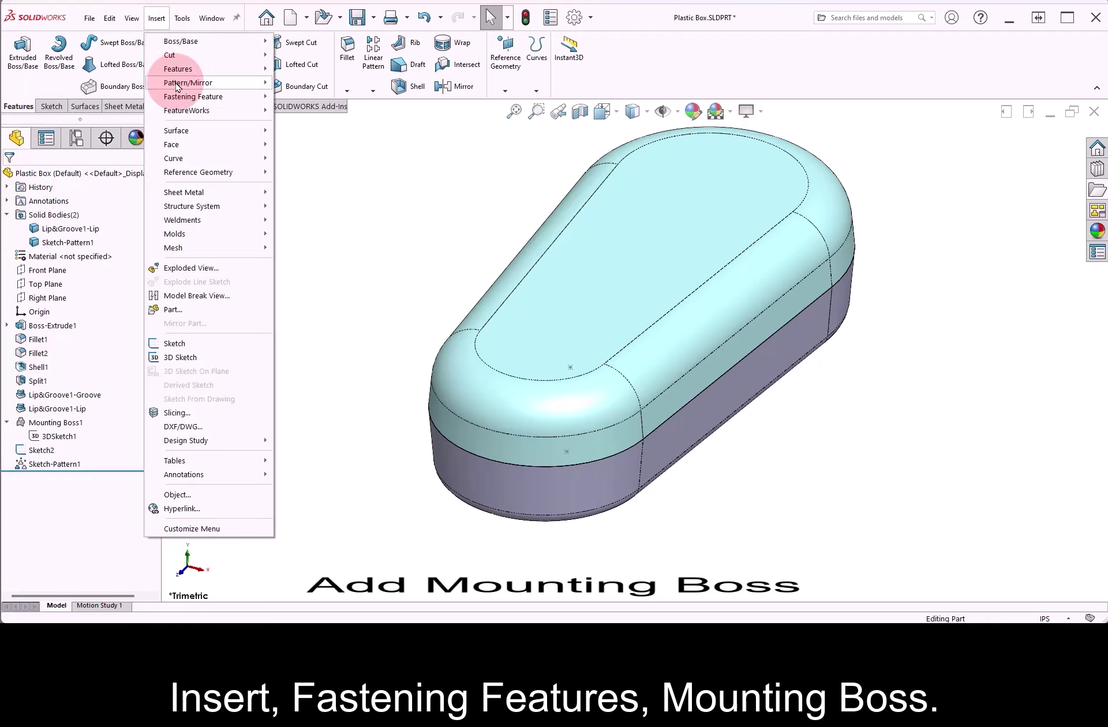
mouse_move(184, 98)
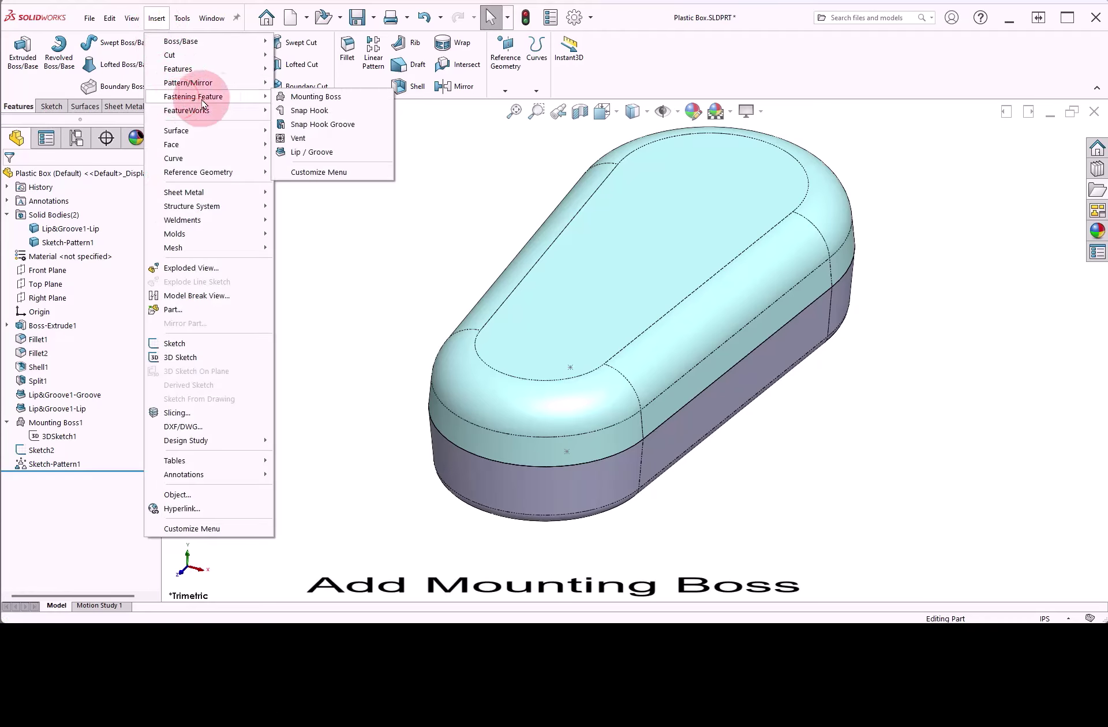
click(353, 103)
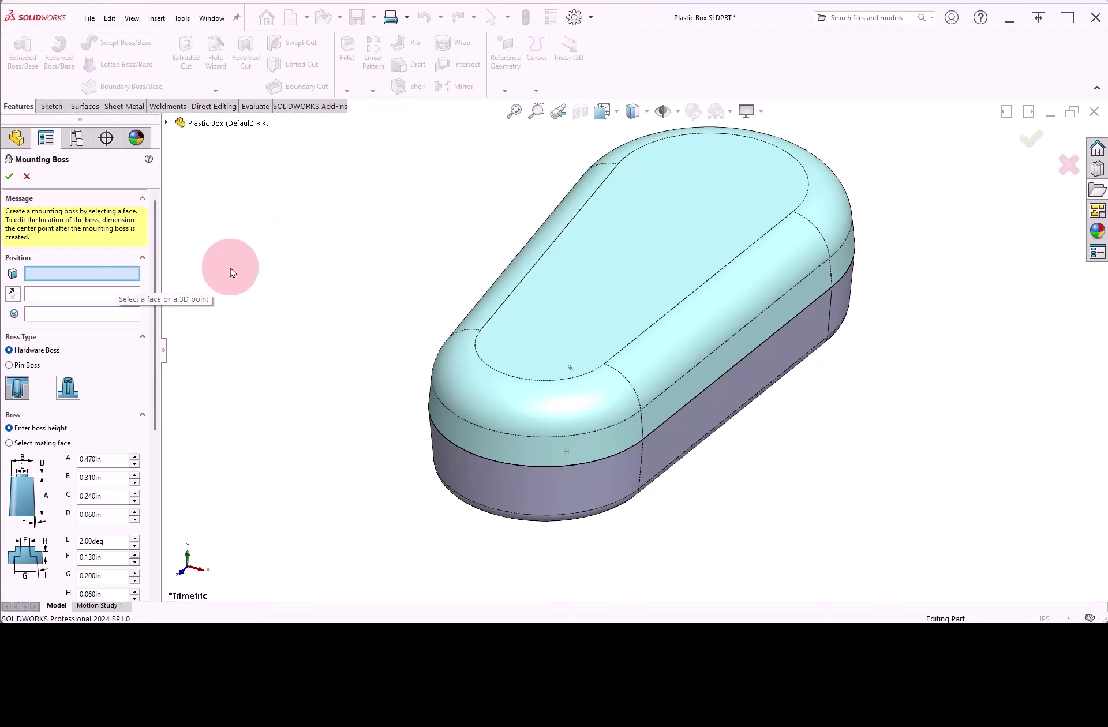
right_click(611, 283)
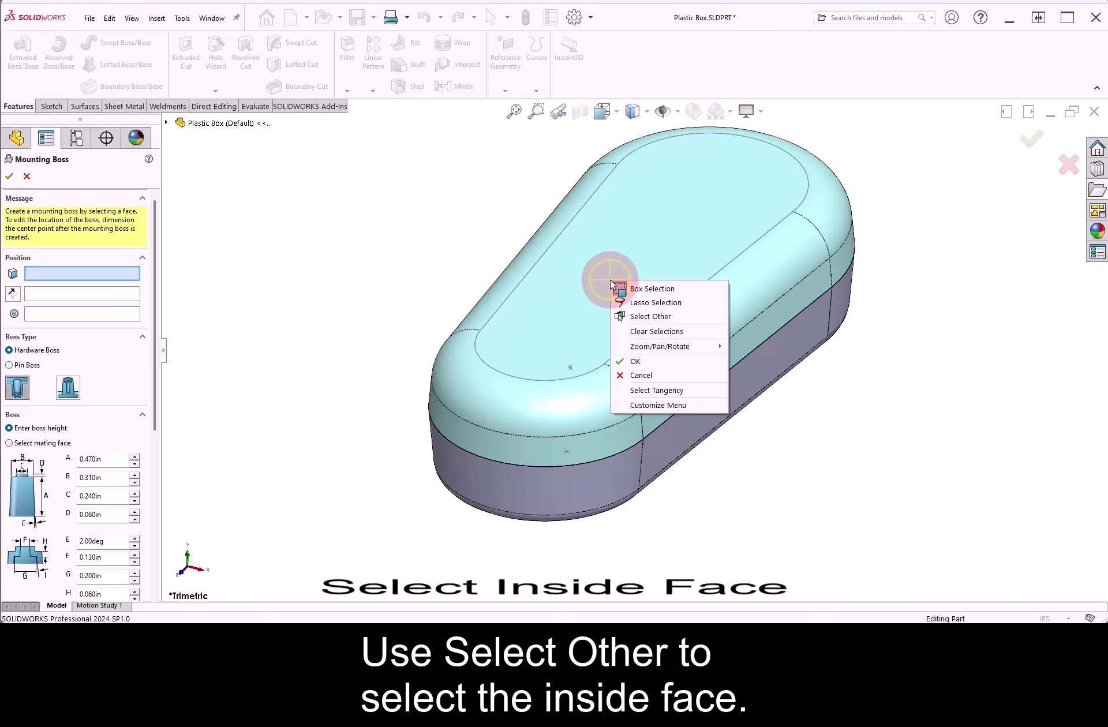
click(640, 316)
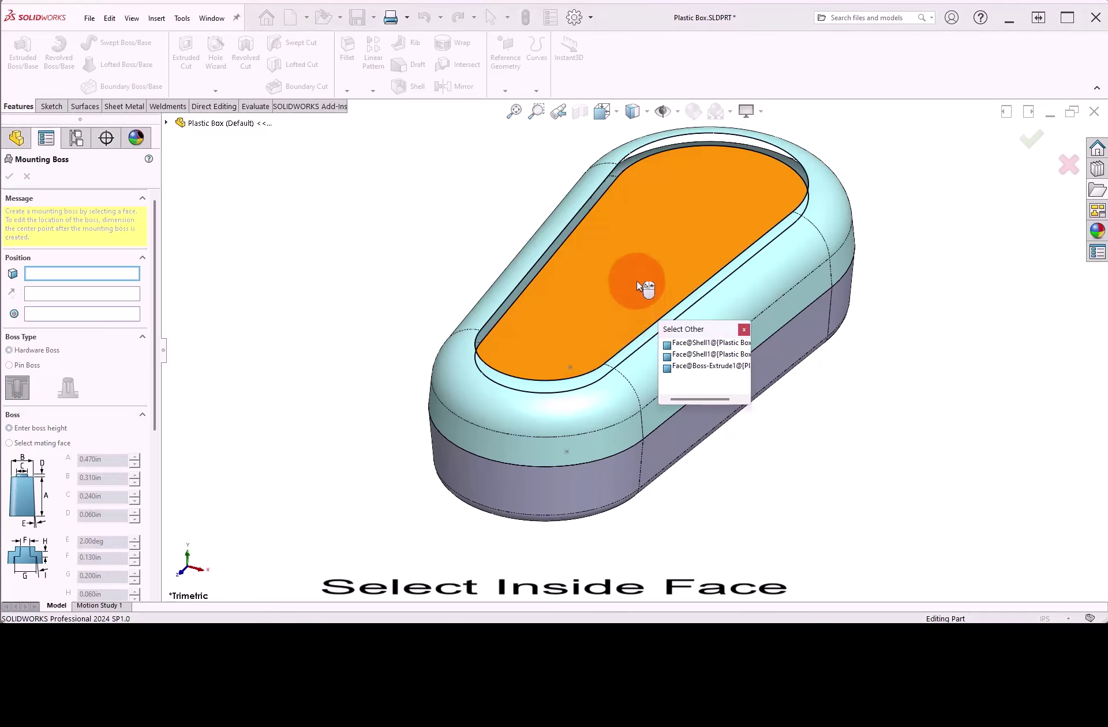
click(638, 283)
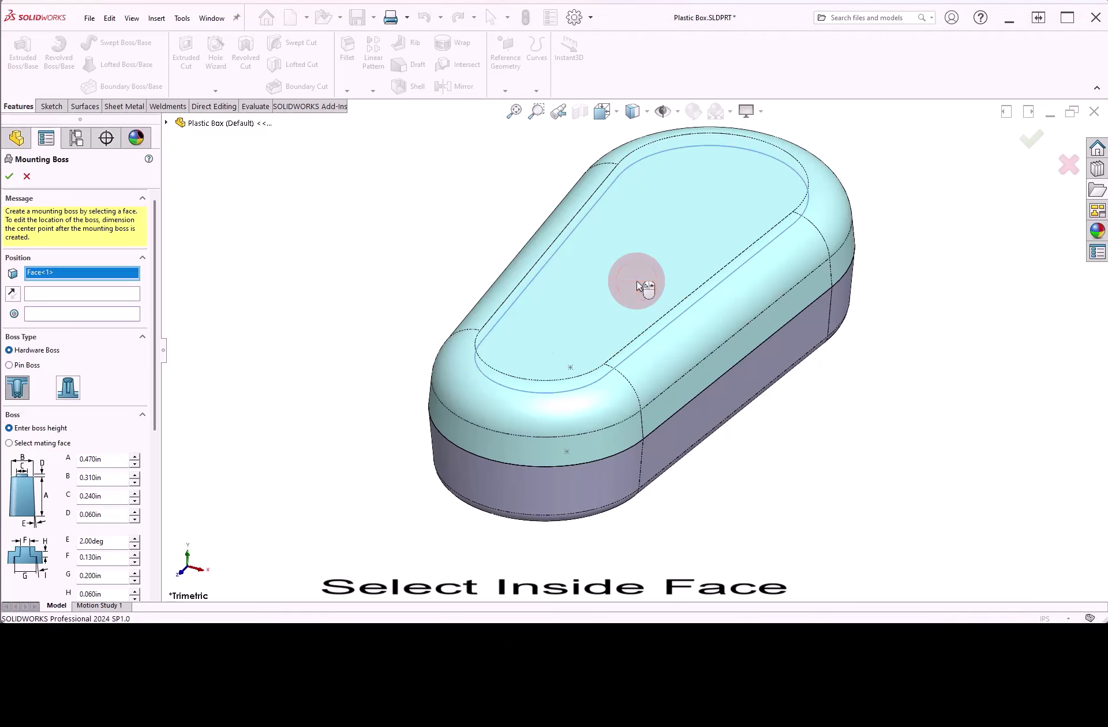
- Display the model with hidden lines visible and orient it to expose the circular edges of the lower bosses
click(647, 111)
click(639, 205)
middle_drag(641, 254, 629, 332)
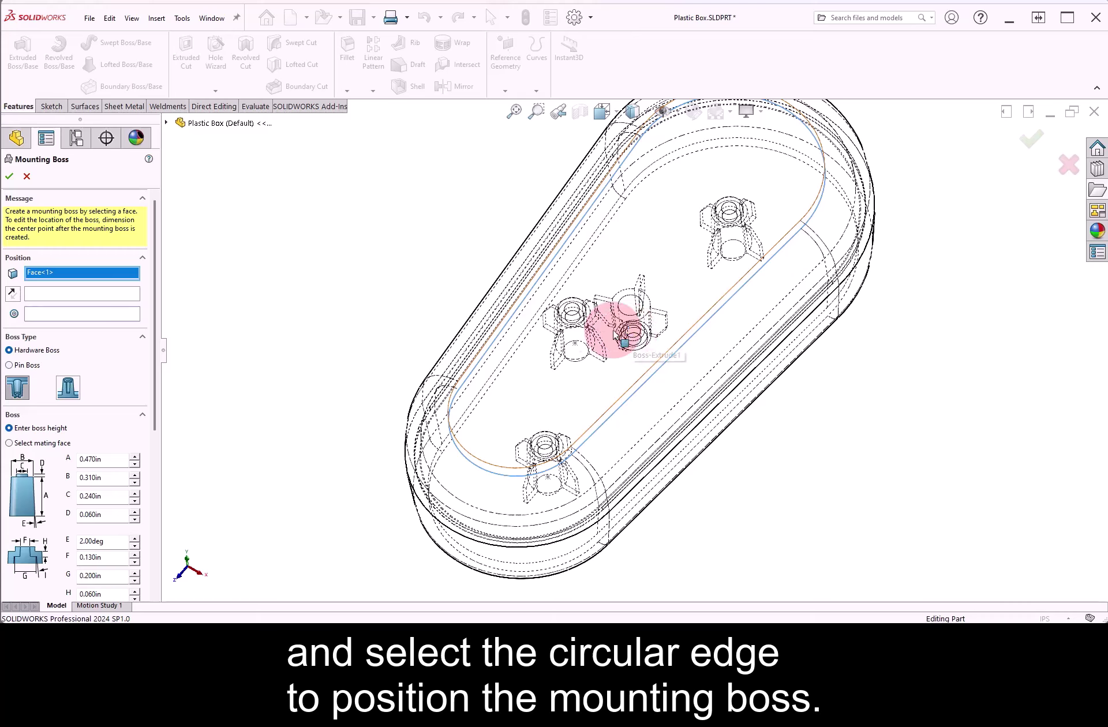
- Center the mounting boss on the circular edge of the lower boss at the far end and make it a thread-type hardware boss
click(124, 314)
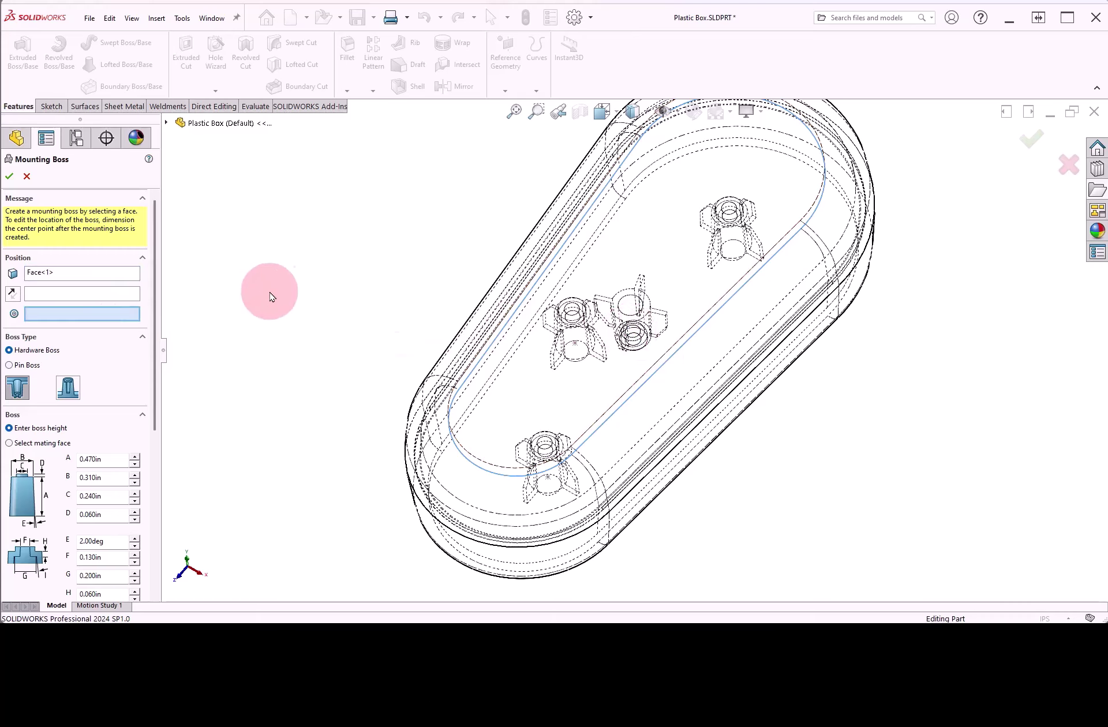
click(729, 210)
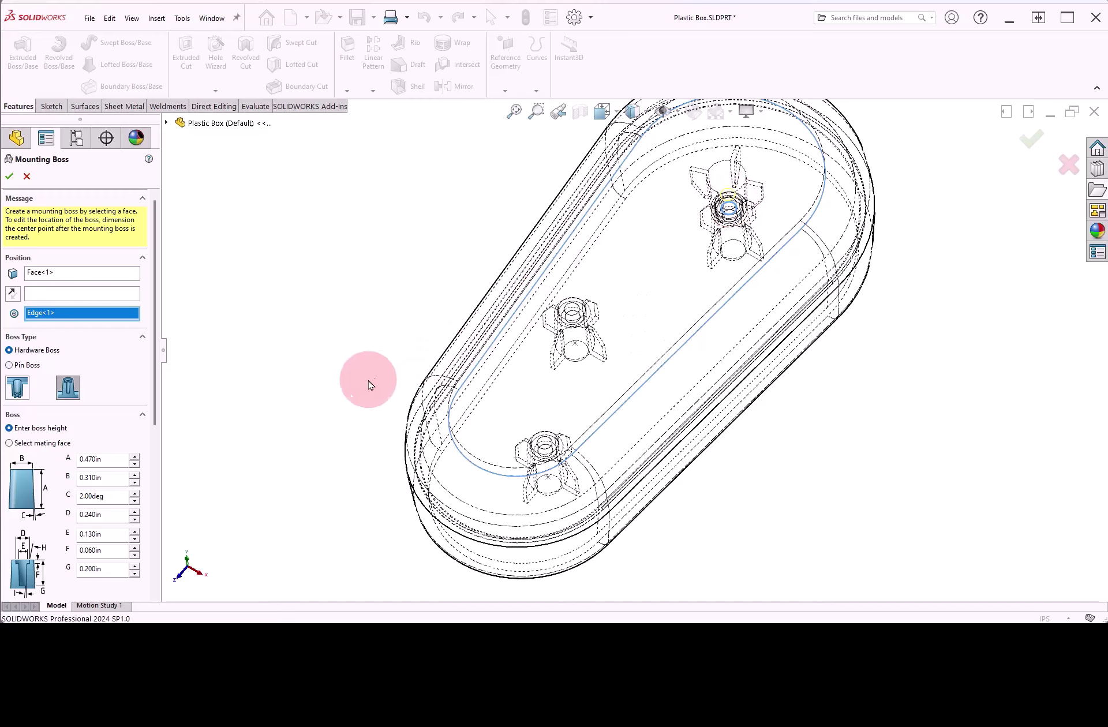
drag(155, 326, 149, 369)
scroll(138, 353, down, 1)
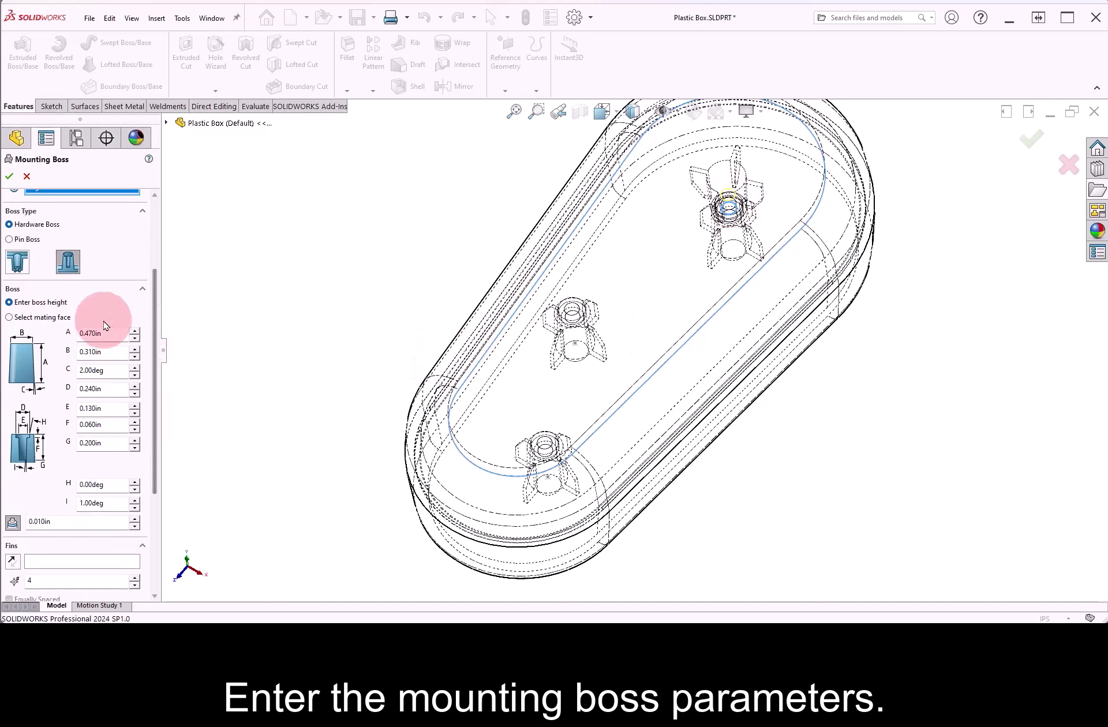
click(74, 269)
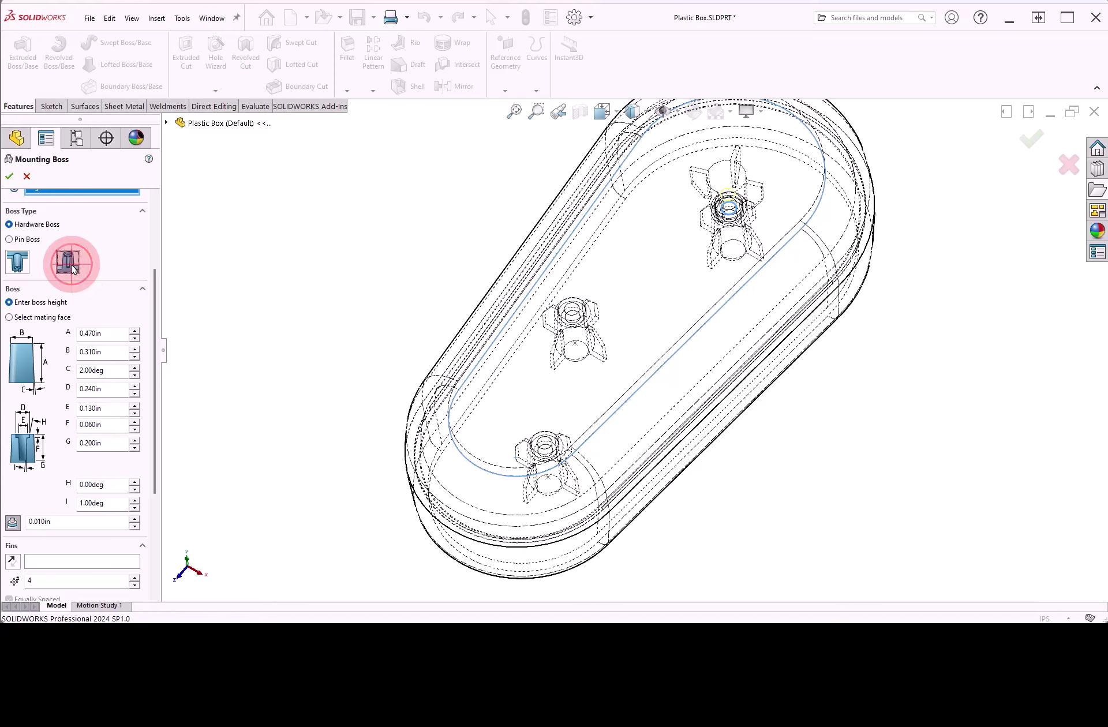
- Align the boss fins to a fin edge of the lower boss, set fin dimension E to 0.100 in, and create the mounting boss
drag(159, 289, 159, 368)
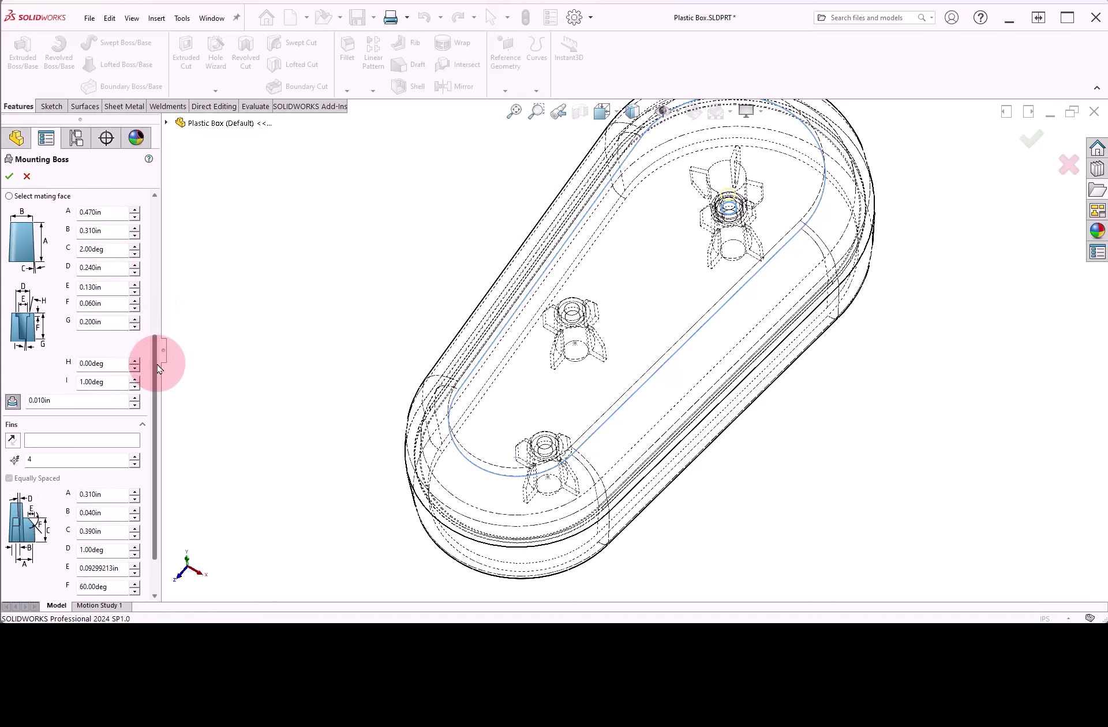
click(87, 441)
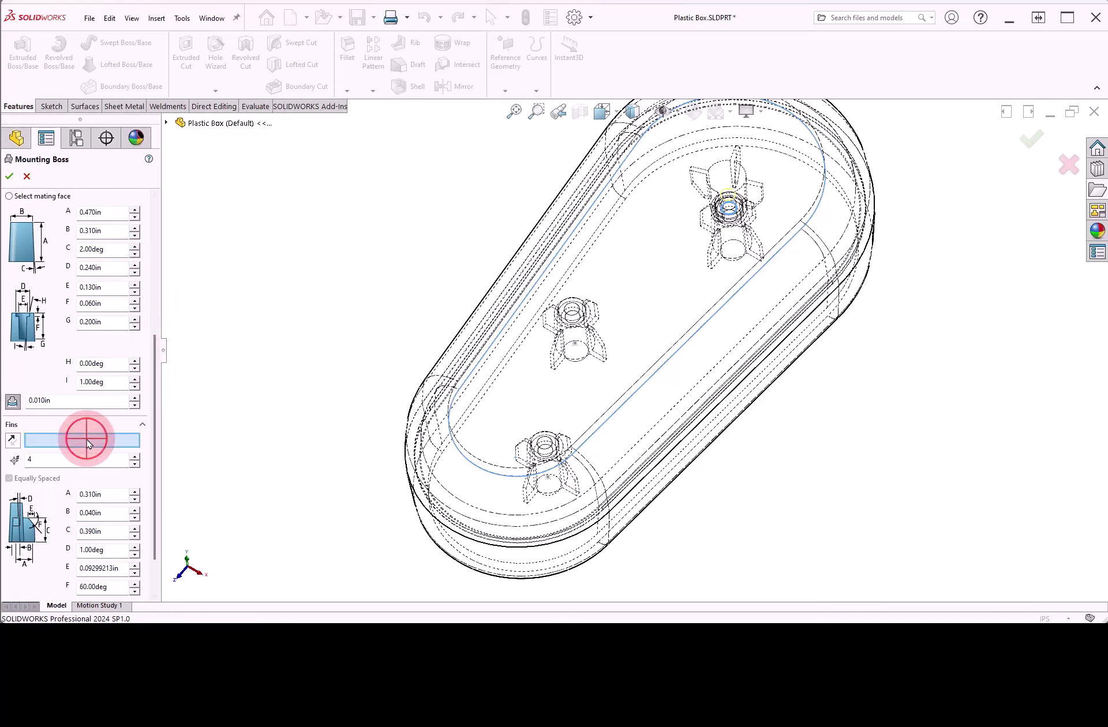
click(719, 269)
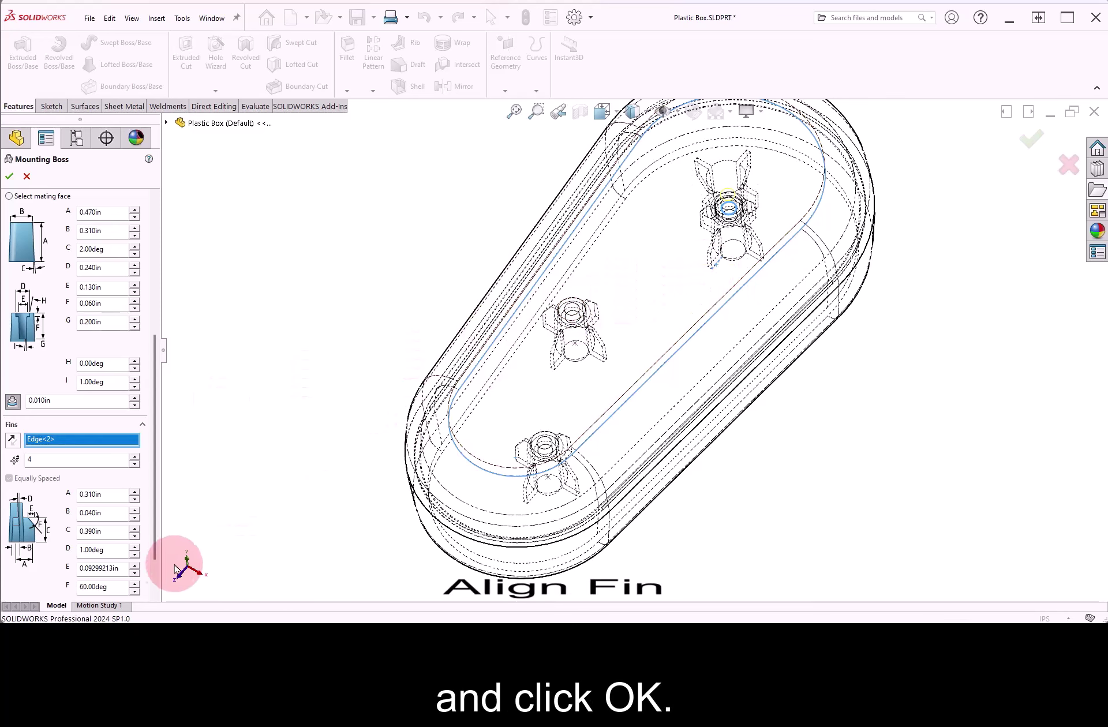
drag(88, 569, 167, 566)
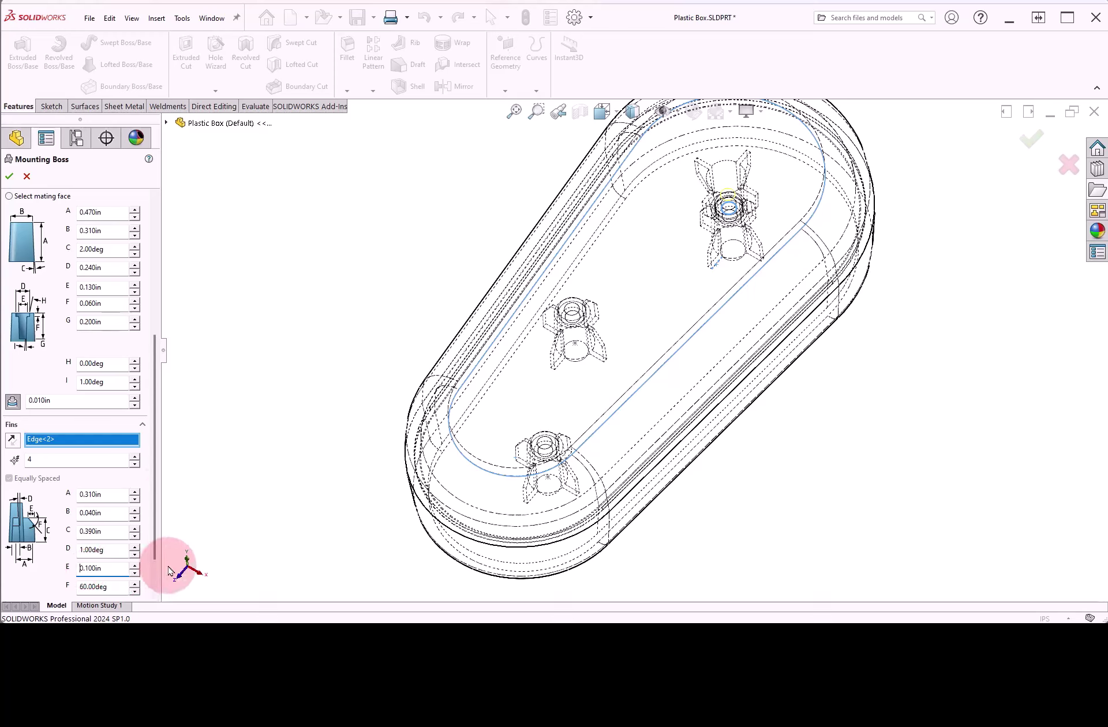
click(10, 177)
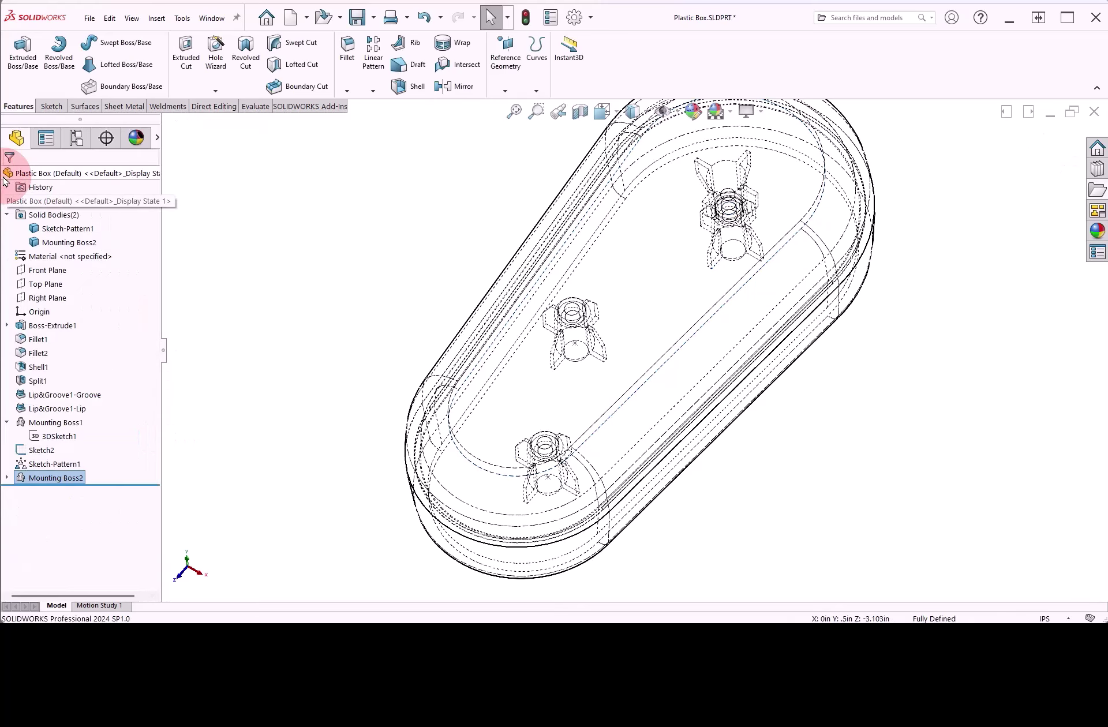
- Display the model shaded with edges and make the upper body transparent to expose the bosses
click(647, 111)
click(638, 136)
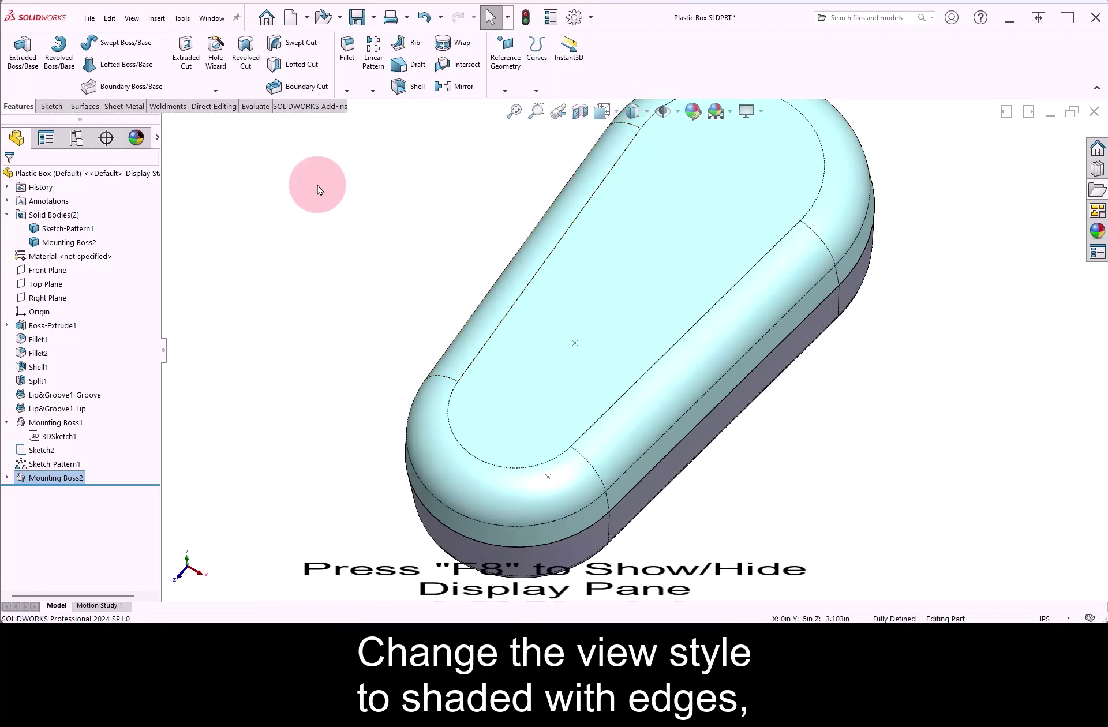
key(F8)
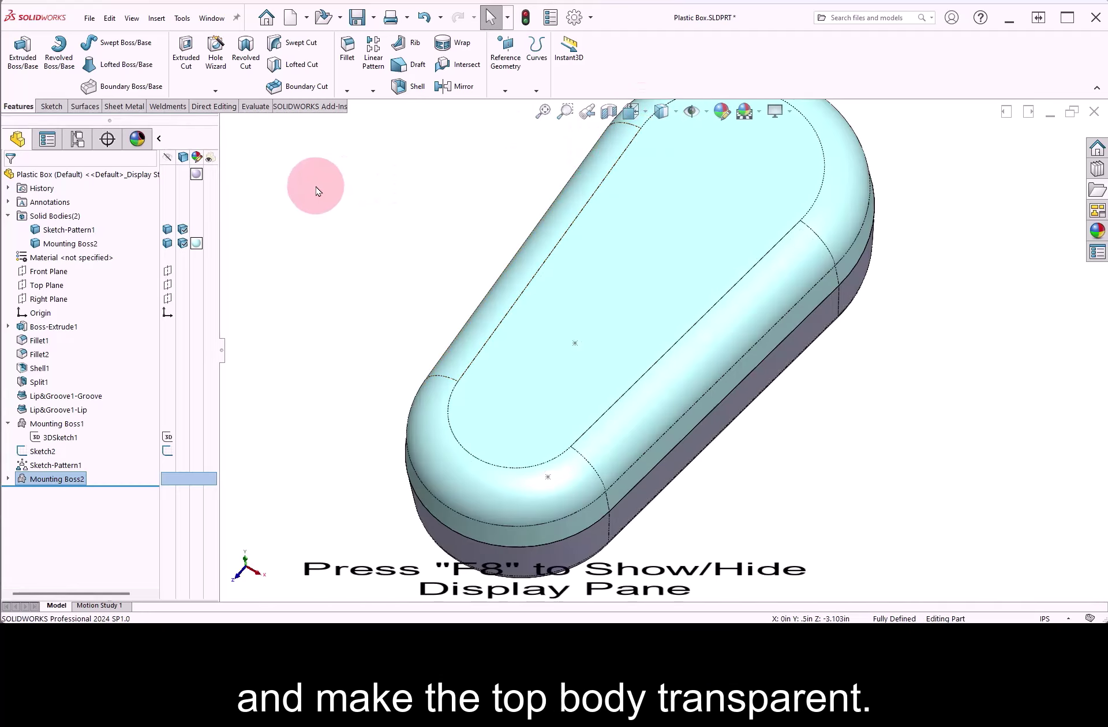
click(209, 243)
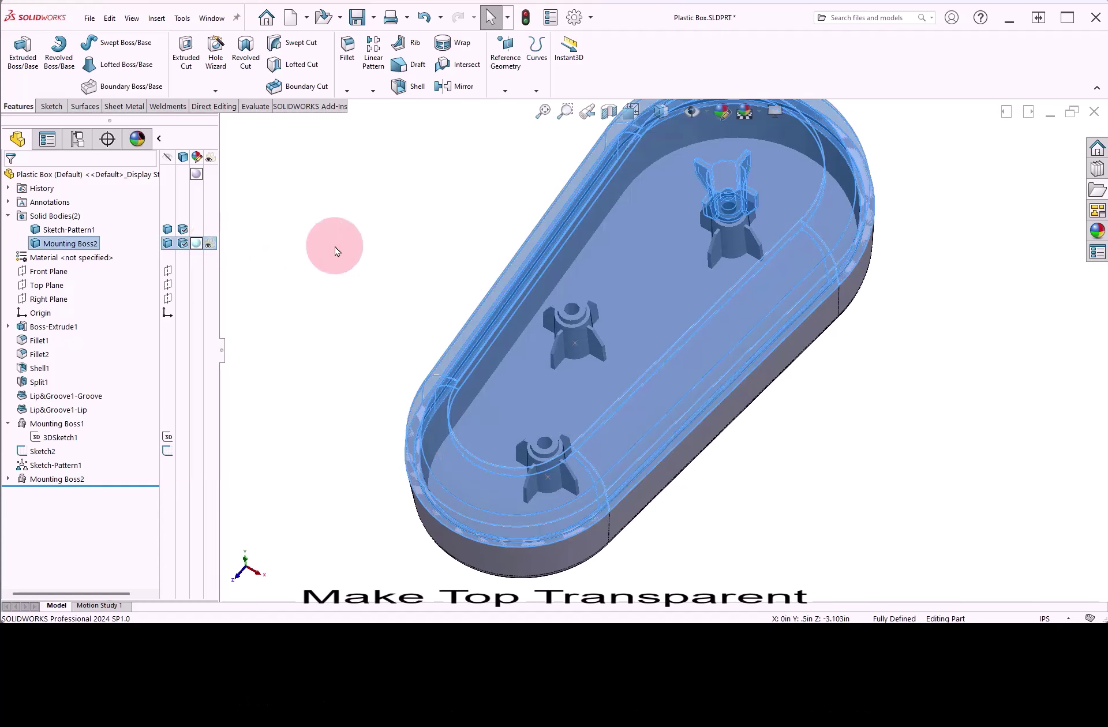
click(338, 252)
middle_drag(396, 272, 400, 222)
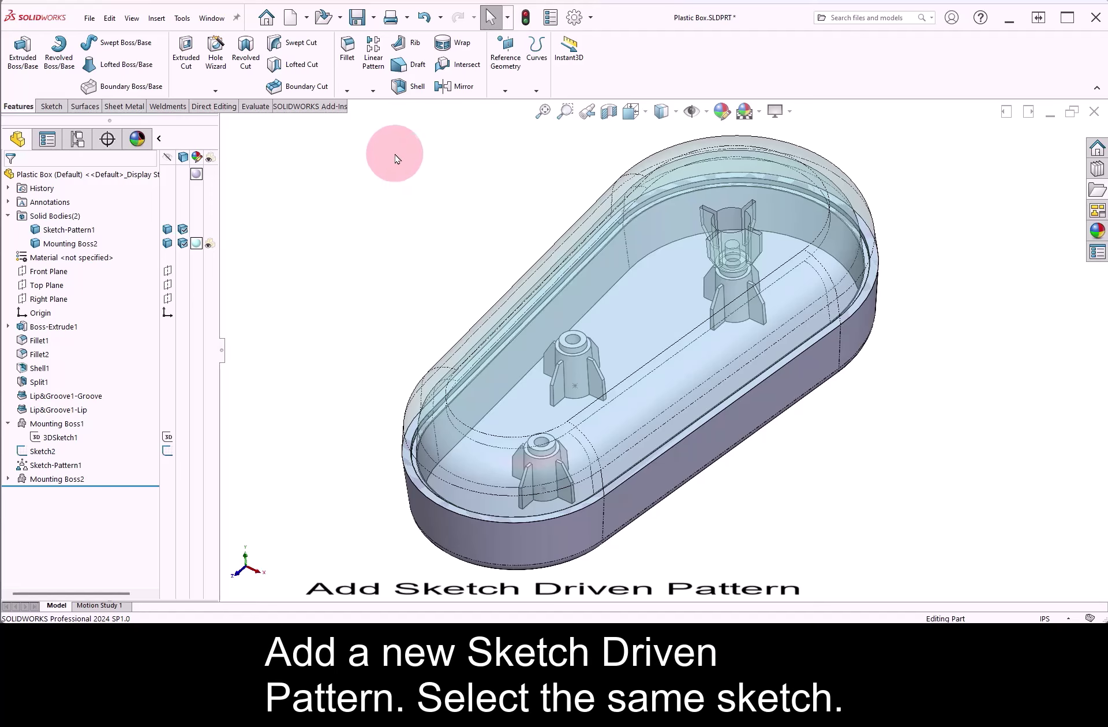
- Create a Sketch Driven Pattern of Mounting Boss2 using Sketch2, with the centroid as reference point
click(373, 91)
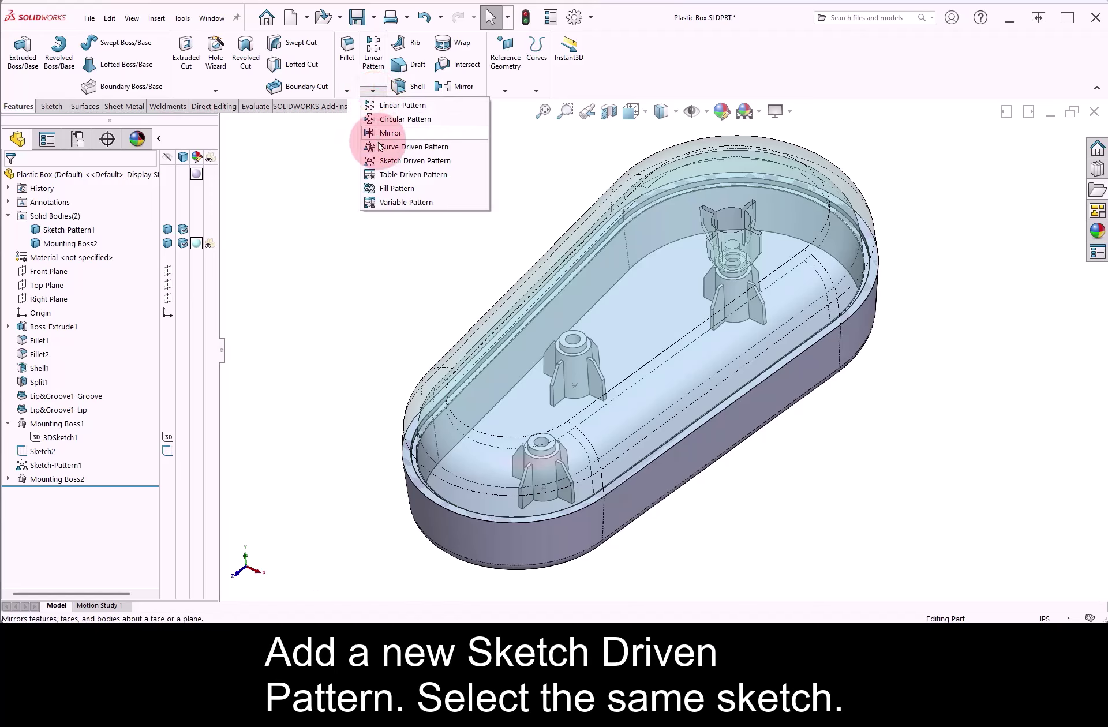
click(385, 161)
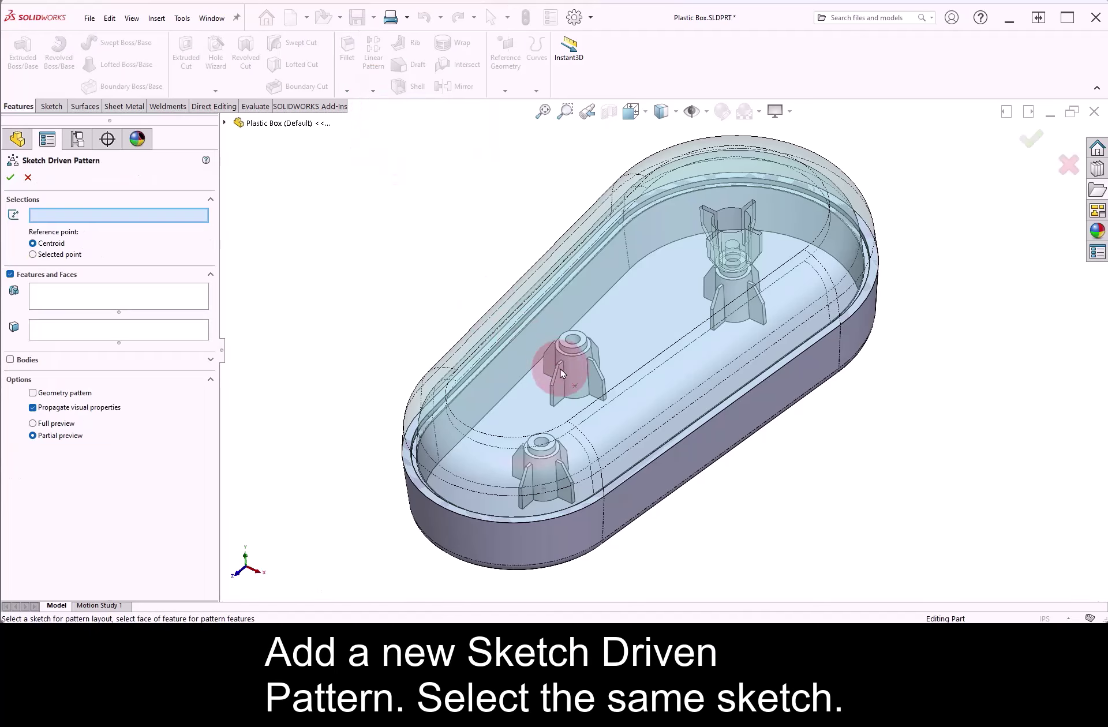
click(577, 391)
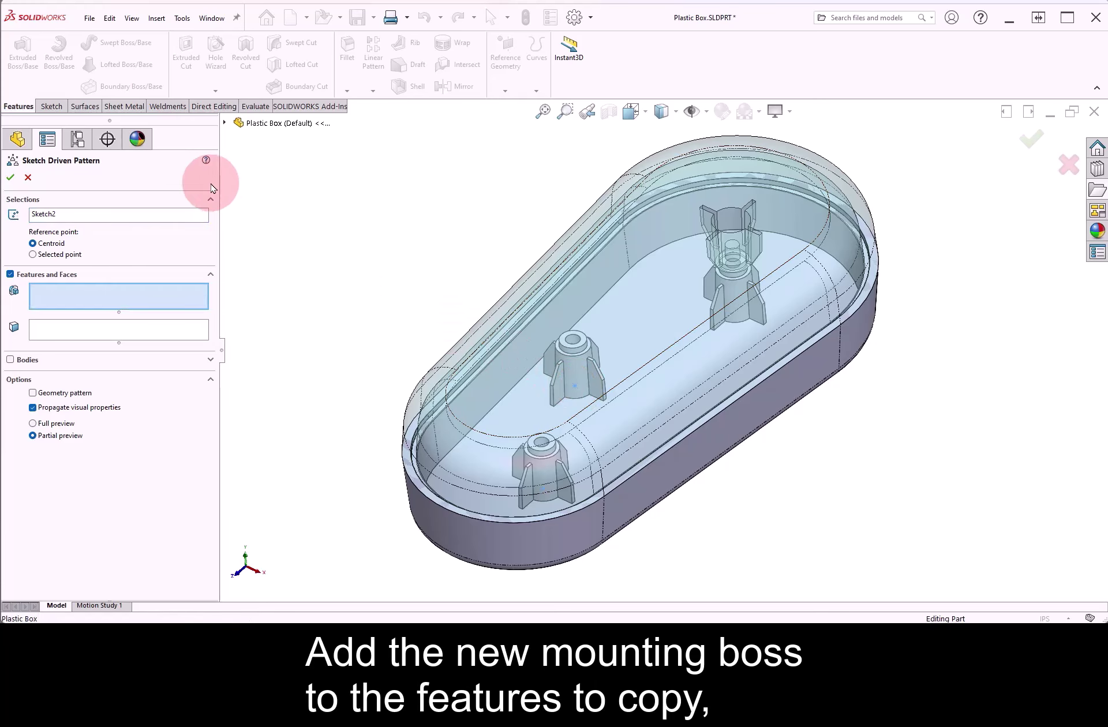
click(157, 159)
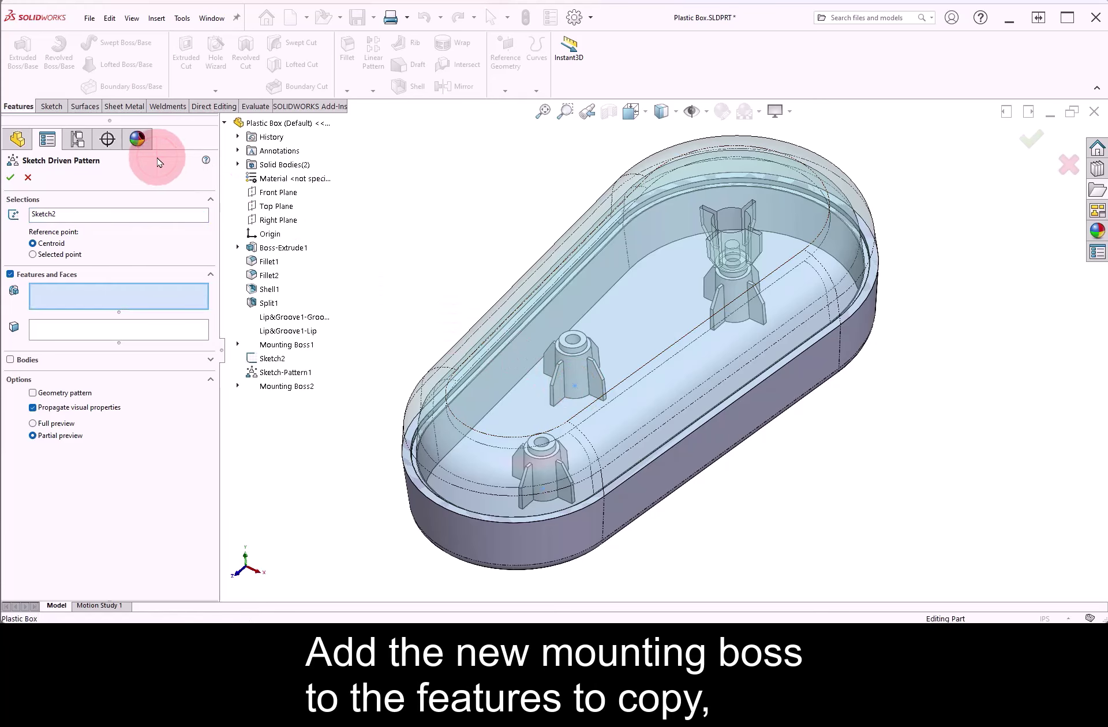
click(285, 386)
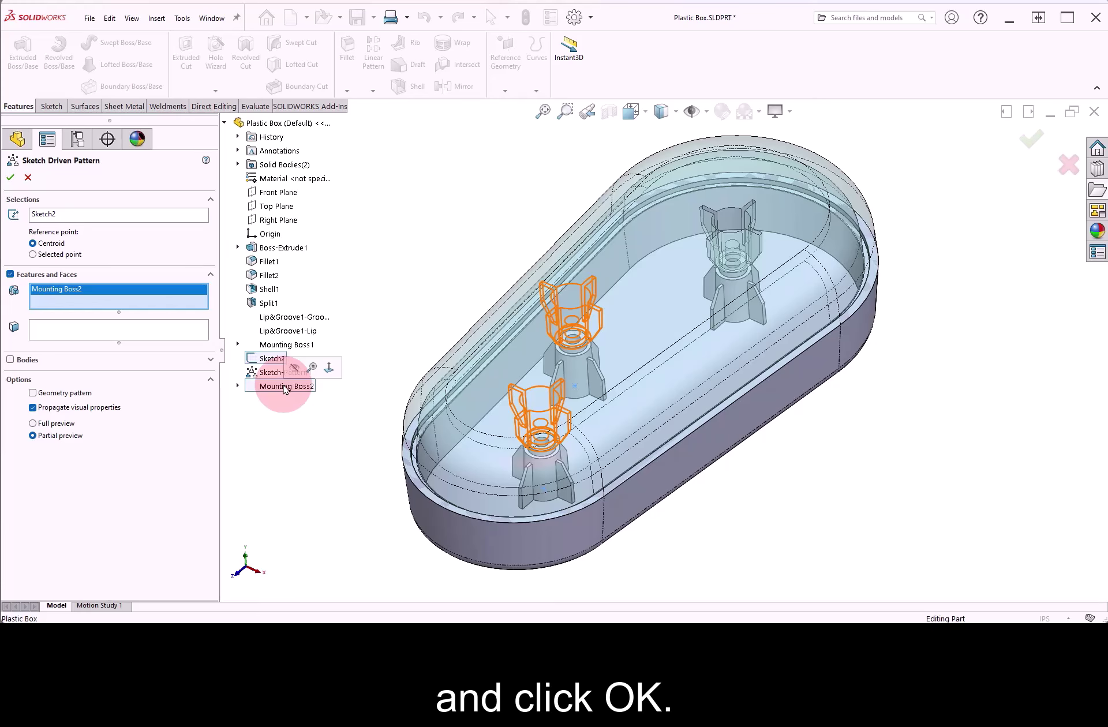
click(11, 179)
key(F8)
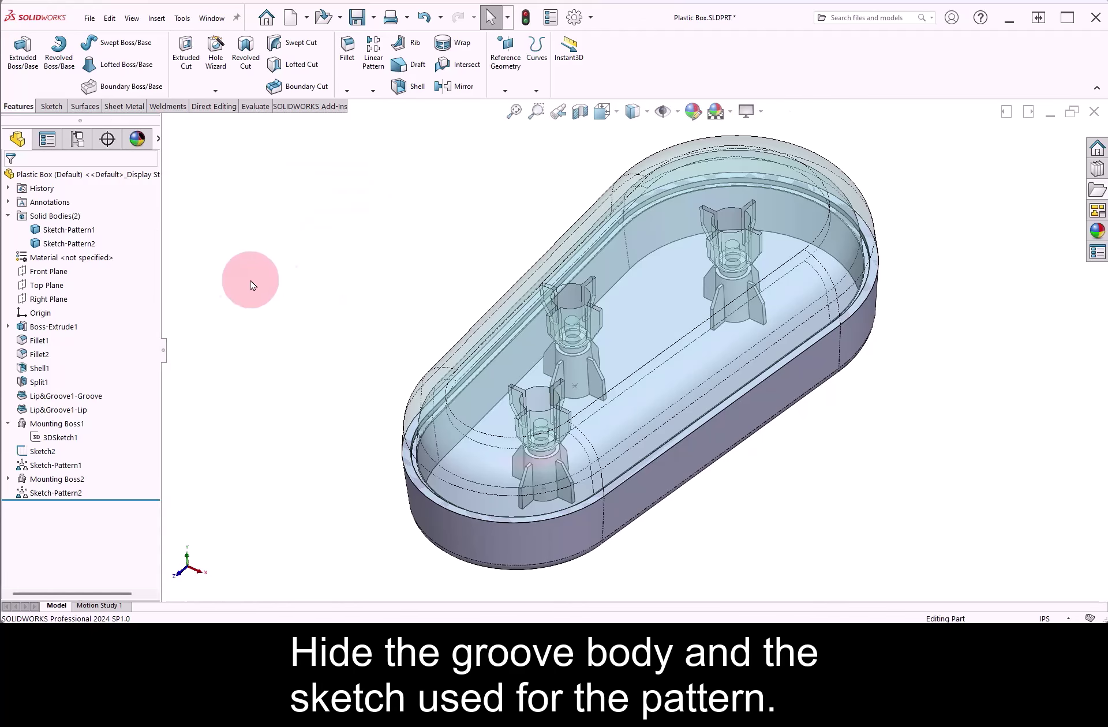
- Hide the lower groove body and make the upper body opaque again
click(91, 230)
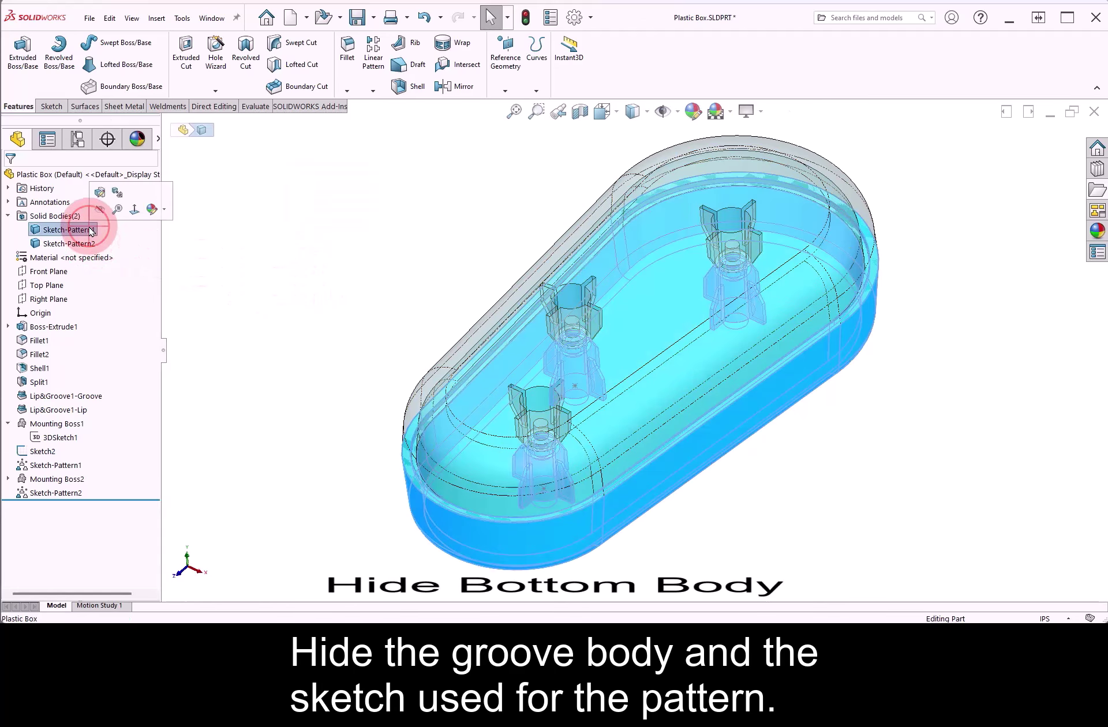
click(98, 211)
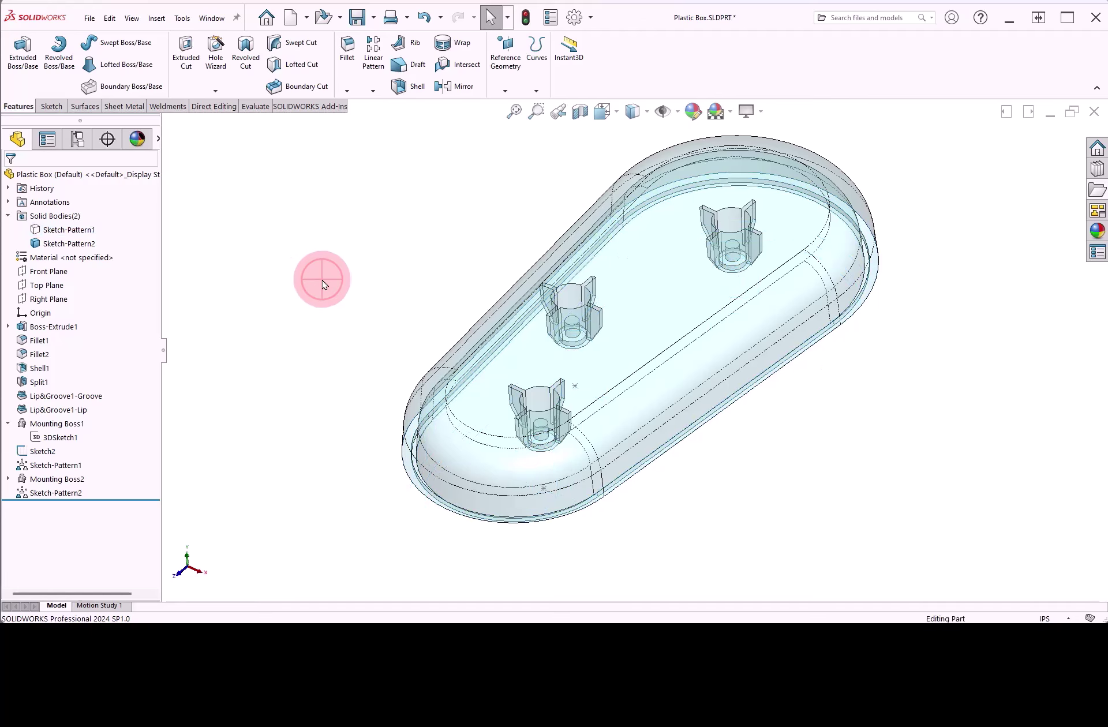
key(F8)
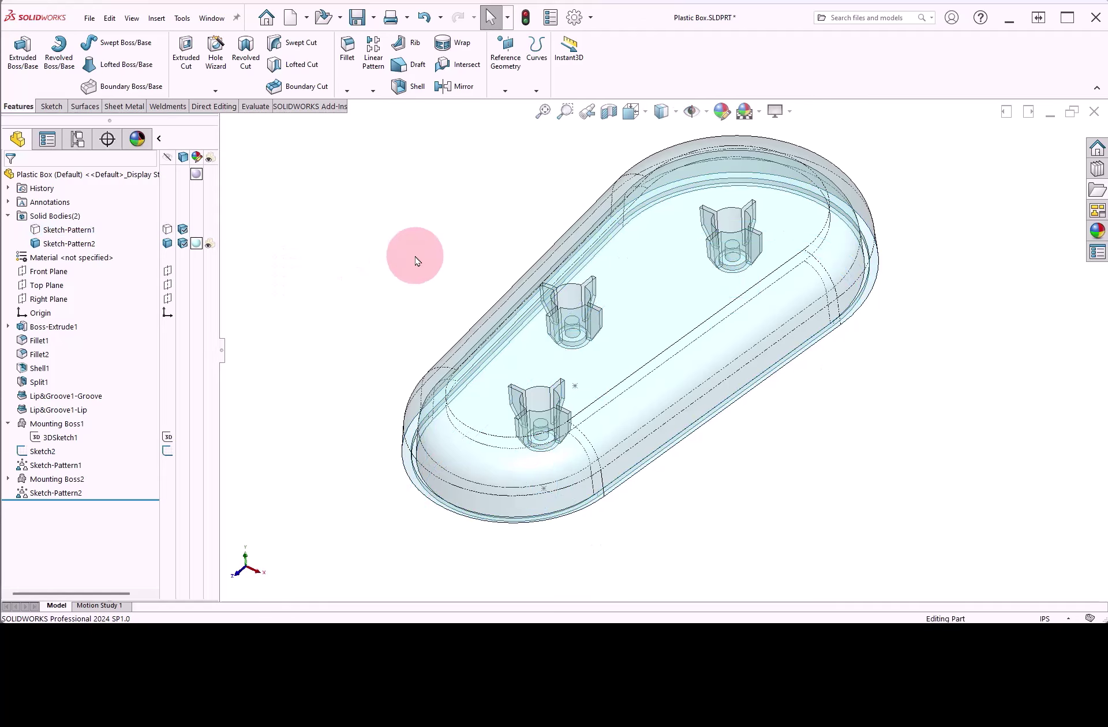
click(210, 244)
click(436, 245)
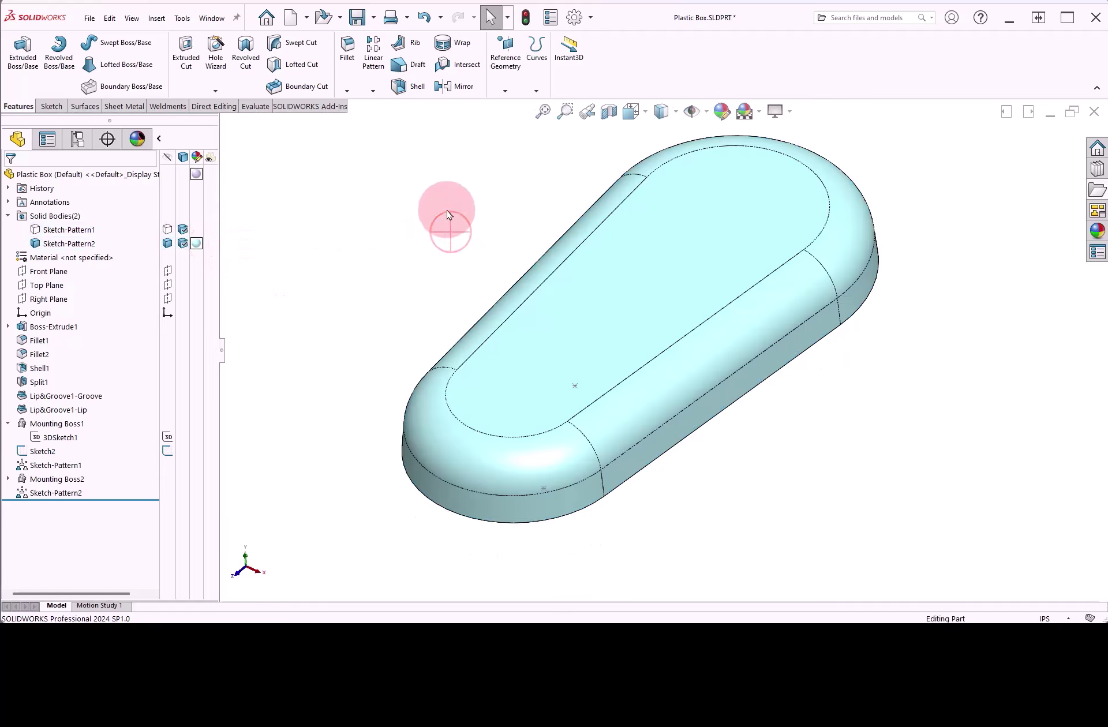
- Turn the model to show the inside of the upper half and hide the point sketch used for the pattern
mouse_move(445, 215)
middle_down()
mouse_move(458, 216)
mouse_move(616, 441)
mouse_move(694, 327)
mouse_move(584, 383)
mouse_move(616, 389)
middle_up()
click(634, 339)
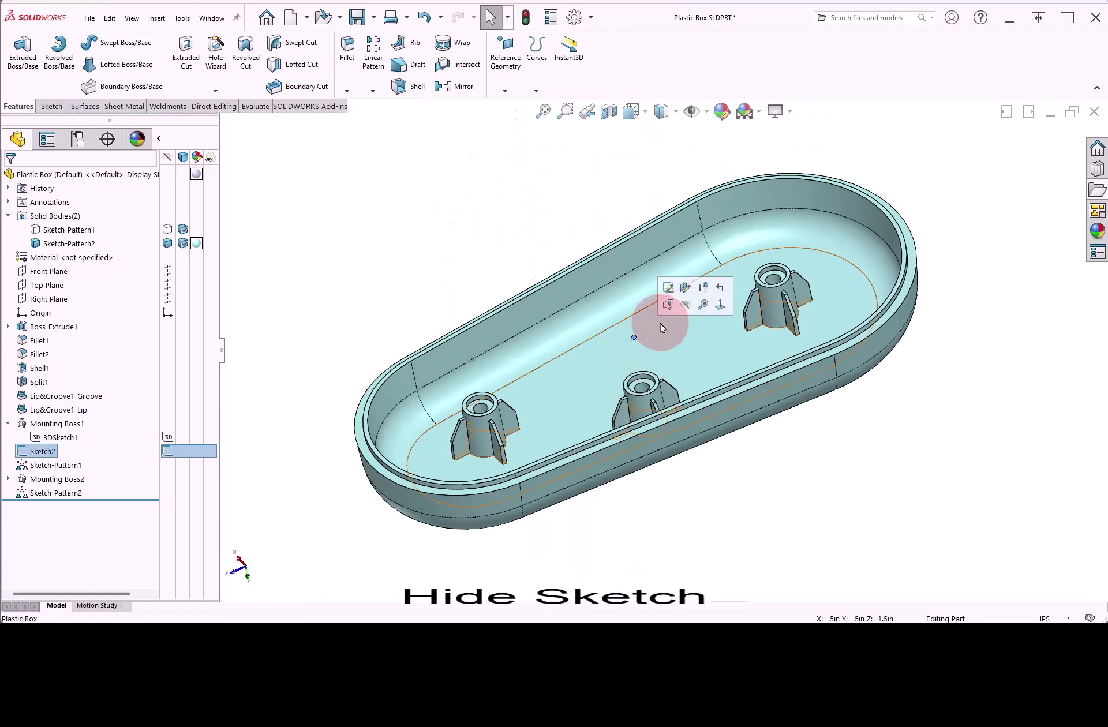
click(686, 304)
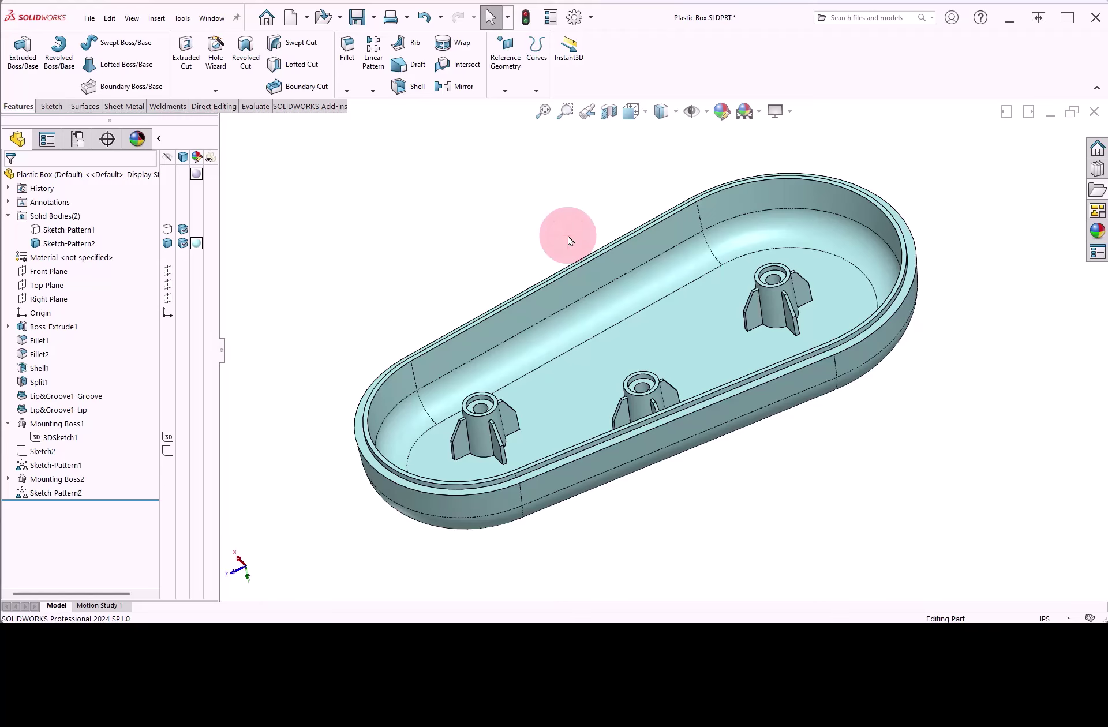
key(F8)
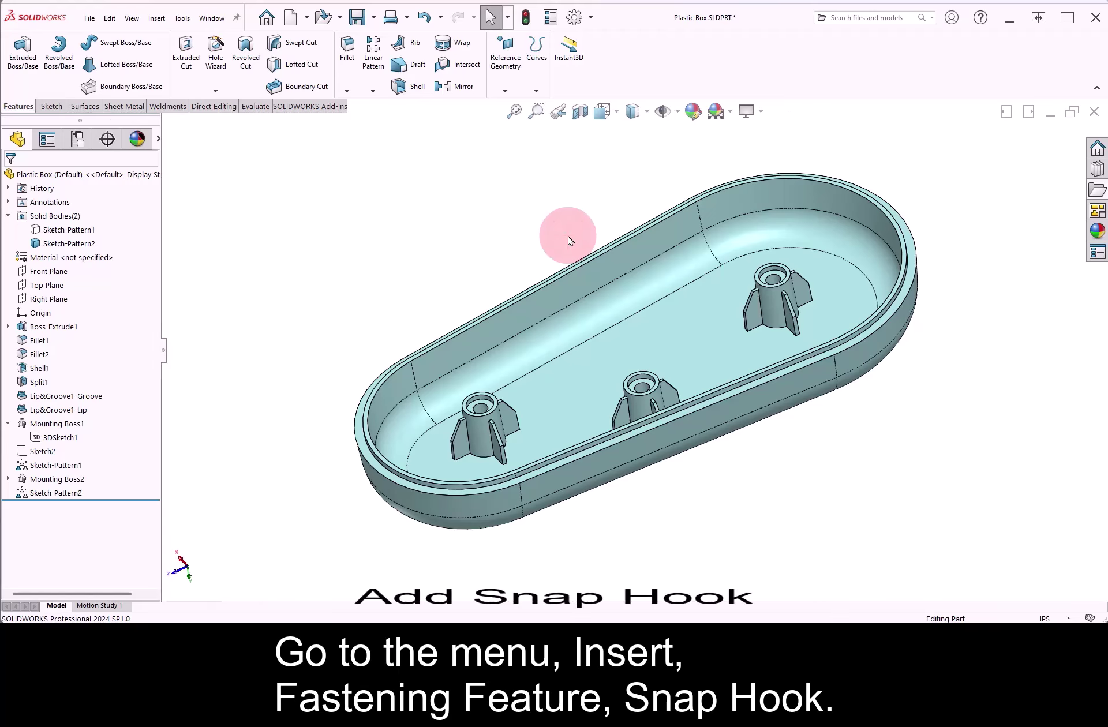
- Start a Snap Hook on the long wall's inner rim edge, oriented by the rim face and the inner wall face with its hook direction reversed
click(156, 18)
mouse_move(190, 96)
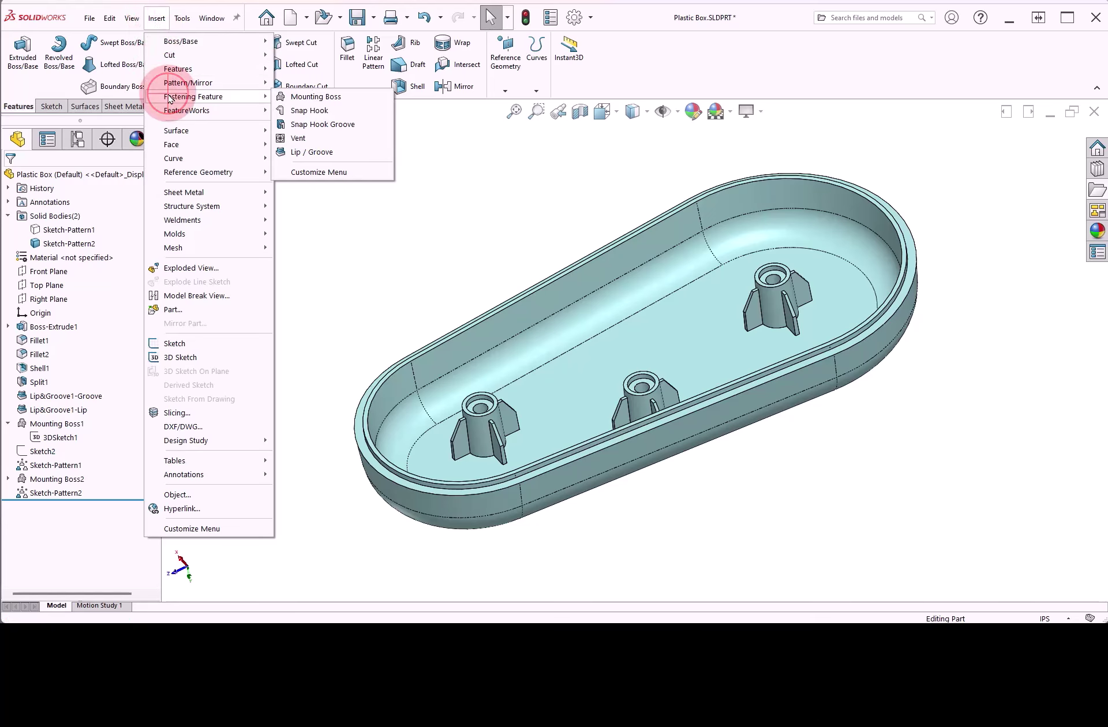
click(292, 111)
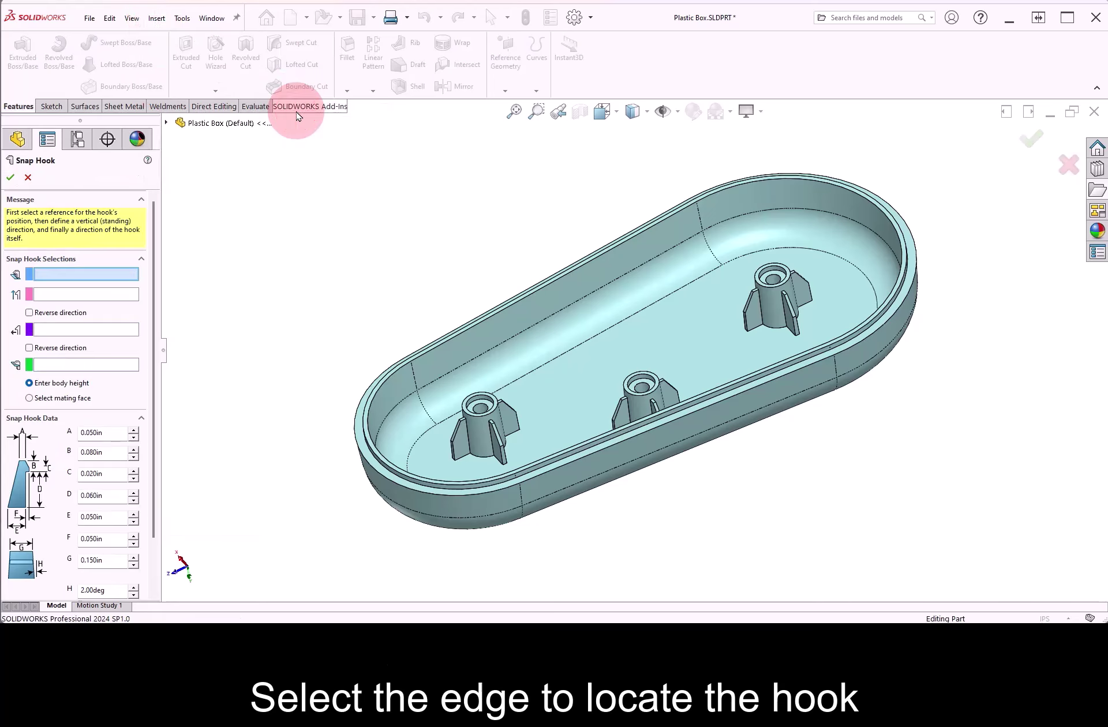
scroll(399, 344, up, 5)
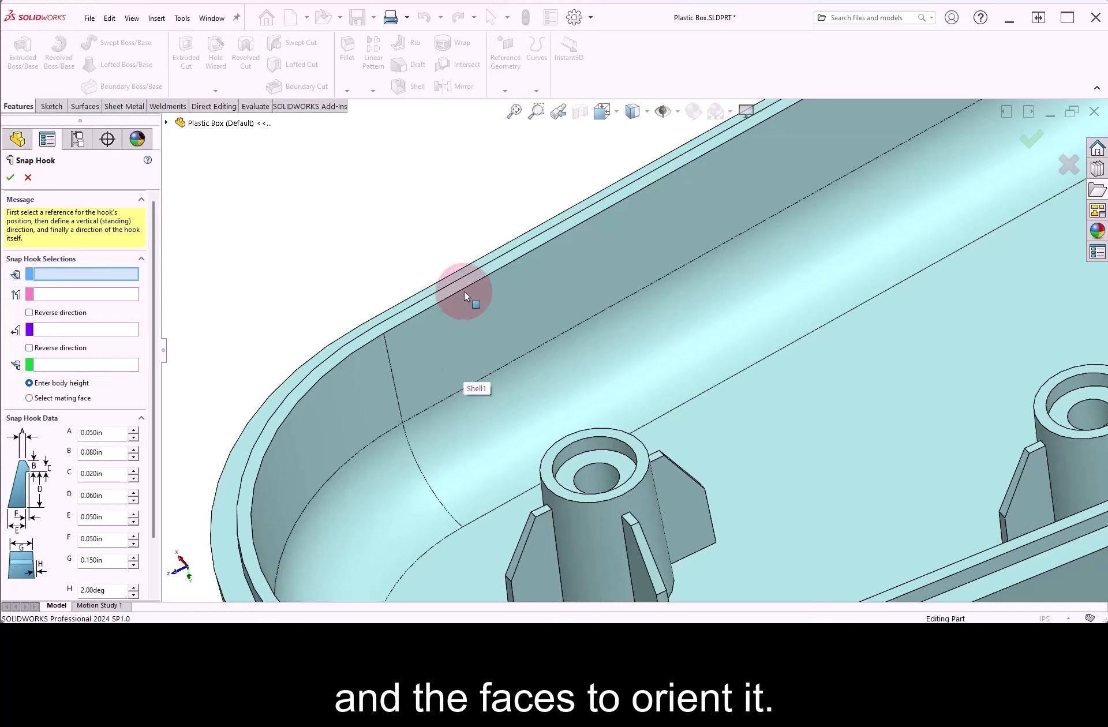
click(464, 288)
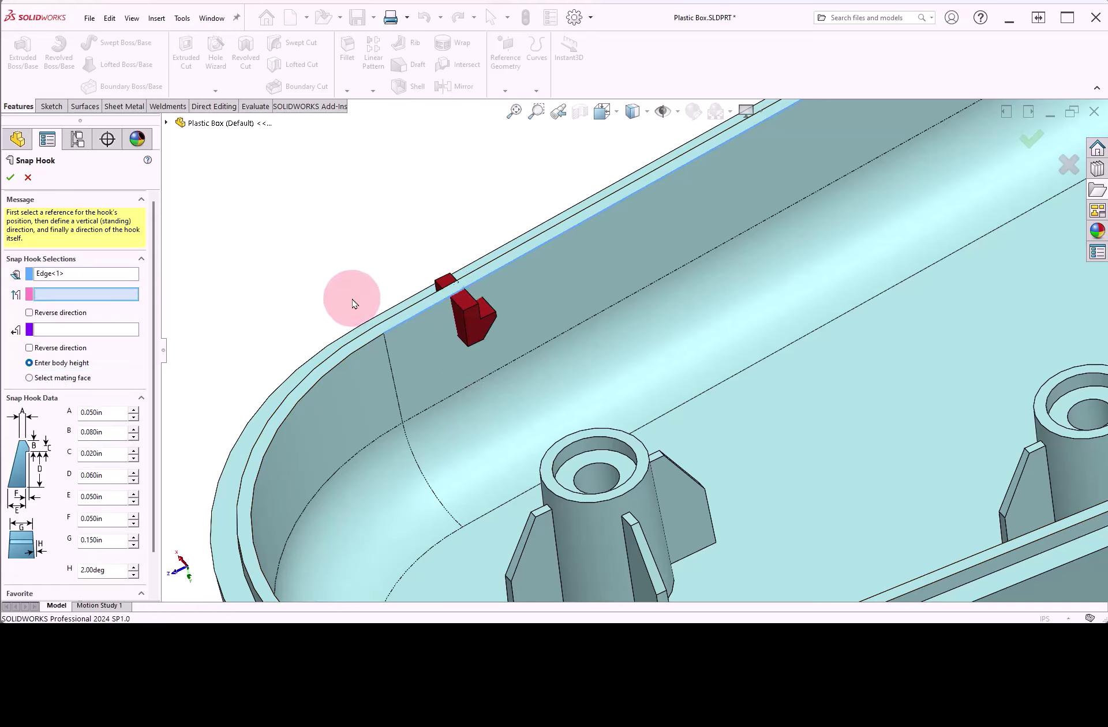
click(405, 317)
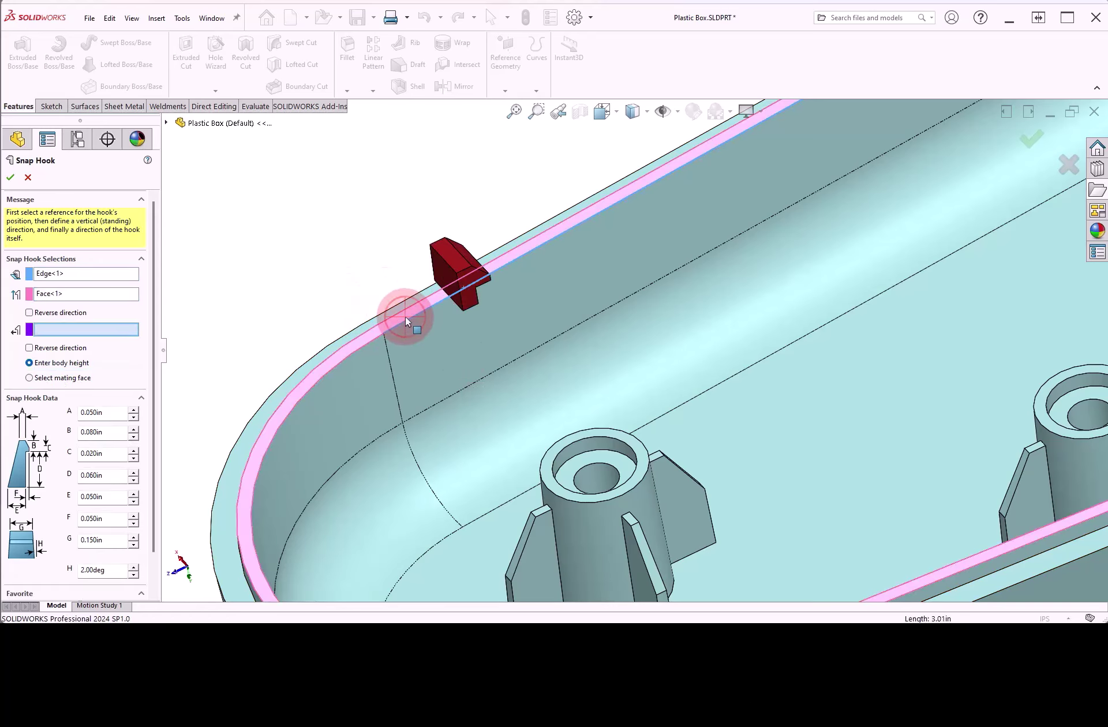
click(432, 346)
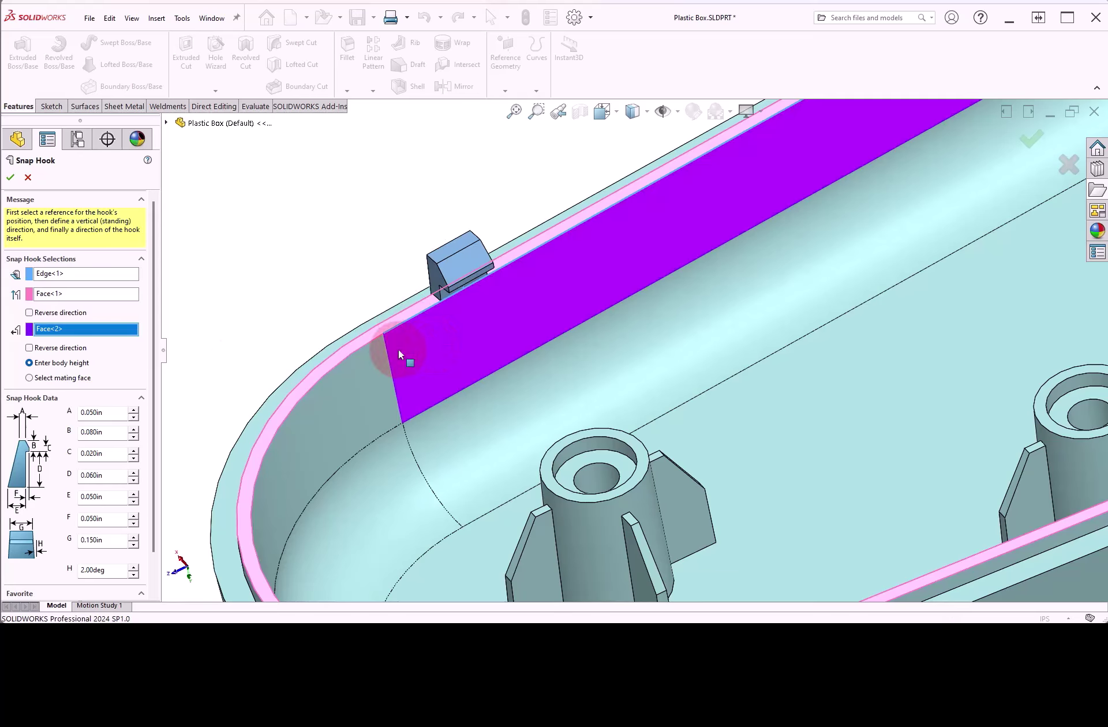
click(79, 351)
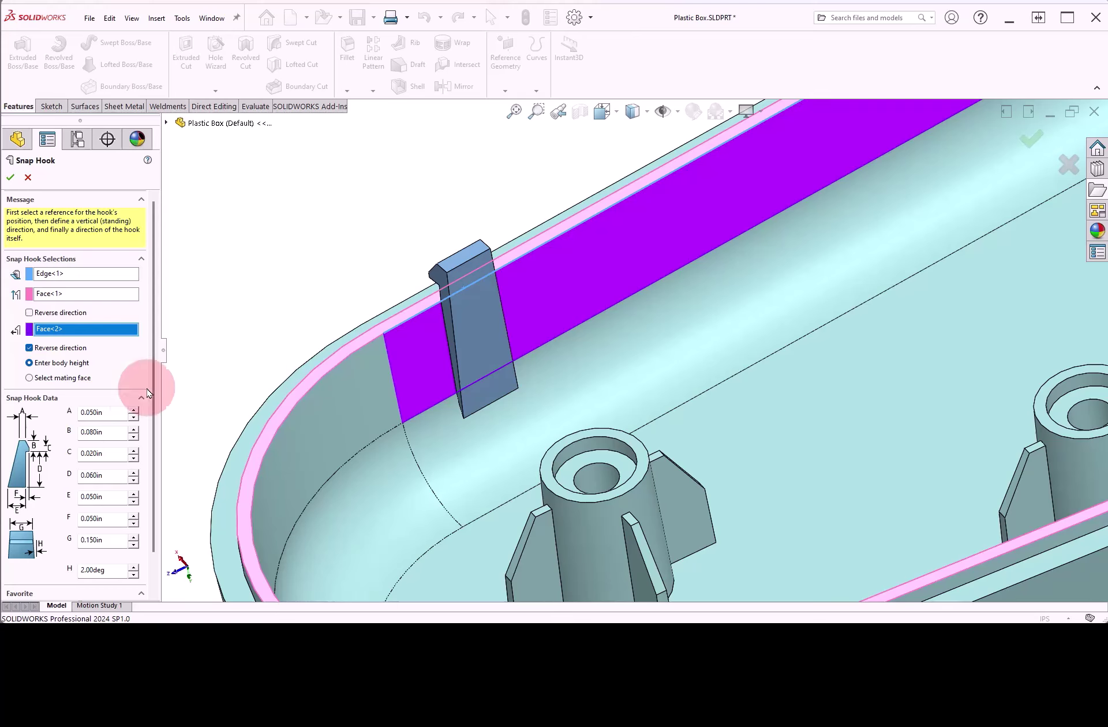
- Set the snap hook's D dimension to 0.050 in and both E and F to 0.055 in, and create the hook
drag(91, 476, 122, 474)
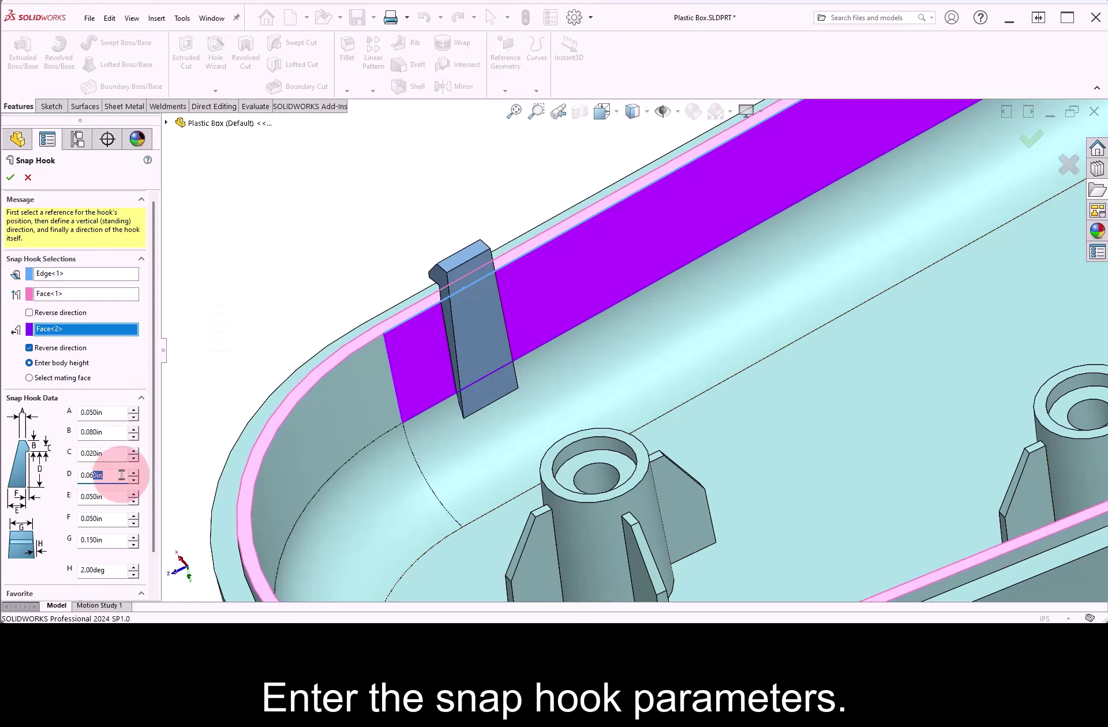
click(92, 497)
text(5)
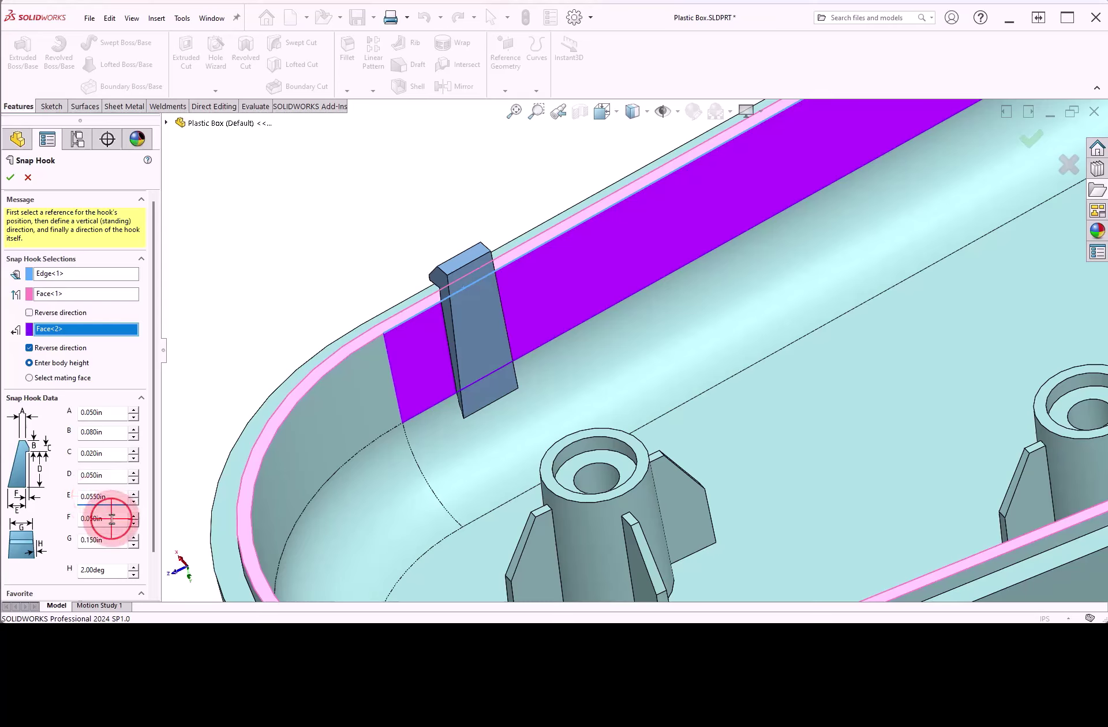
click(112, 519)
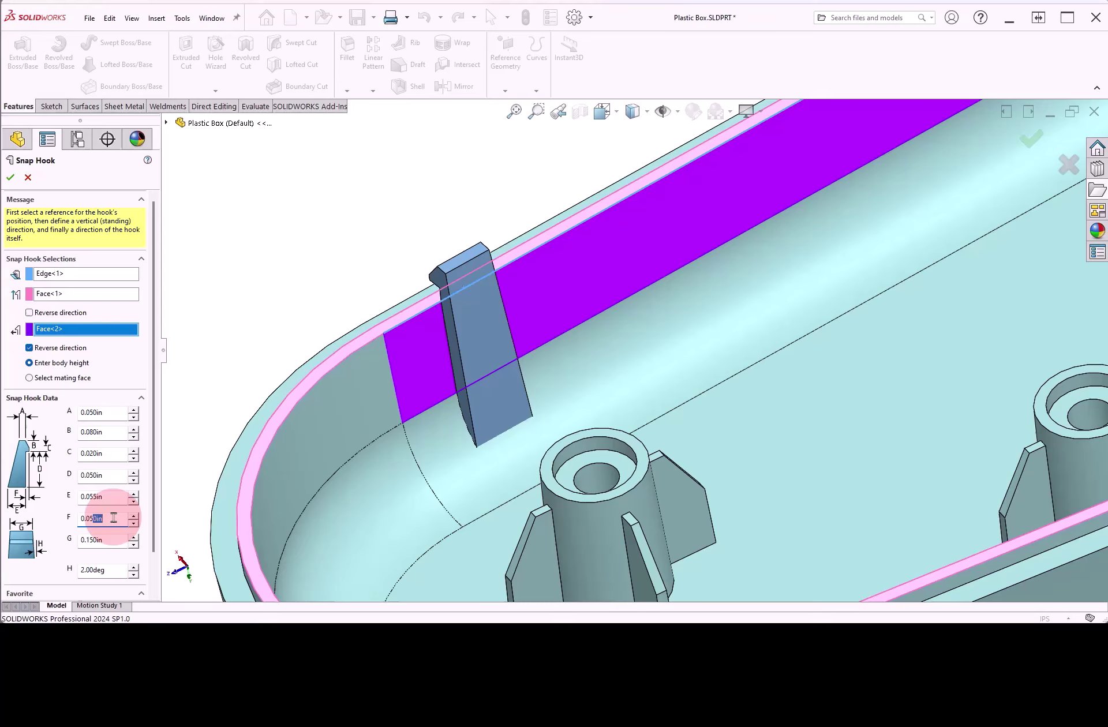
drag(154, 524, 144, 556)
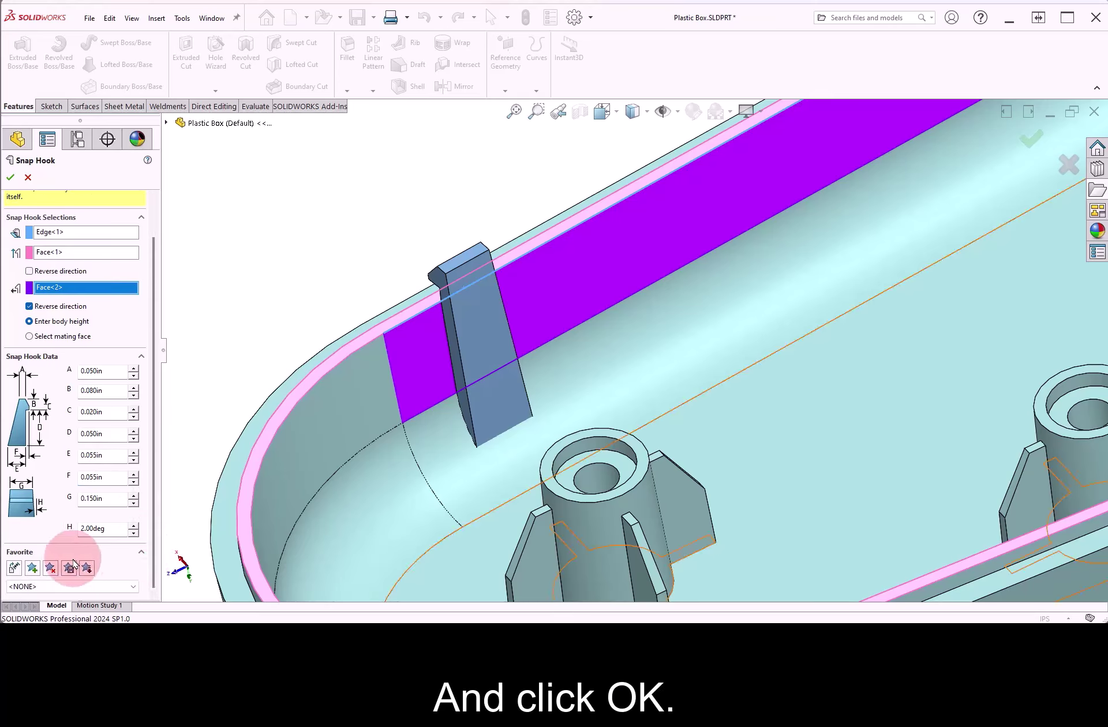
click(9, 179)
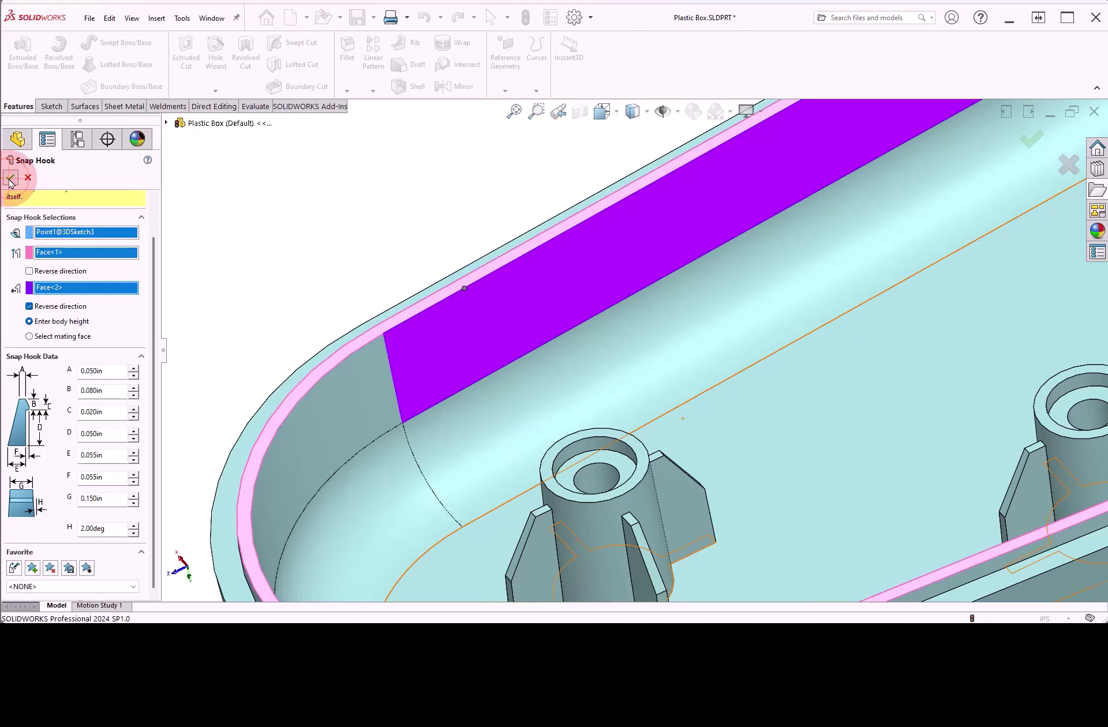
- Edit the snap hook's 3D sketch and dimension its point 0.5 in from the vertical tangent edge where the long wall meets the rounded end
click(11, 507)
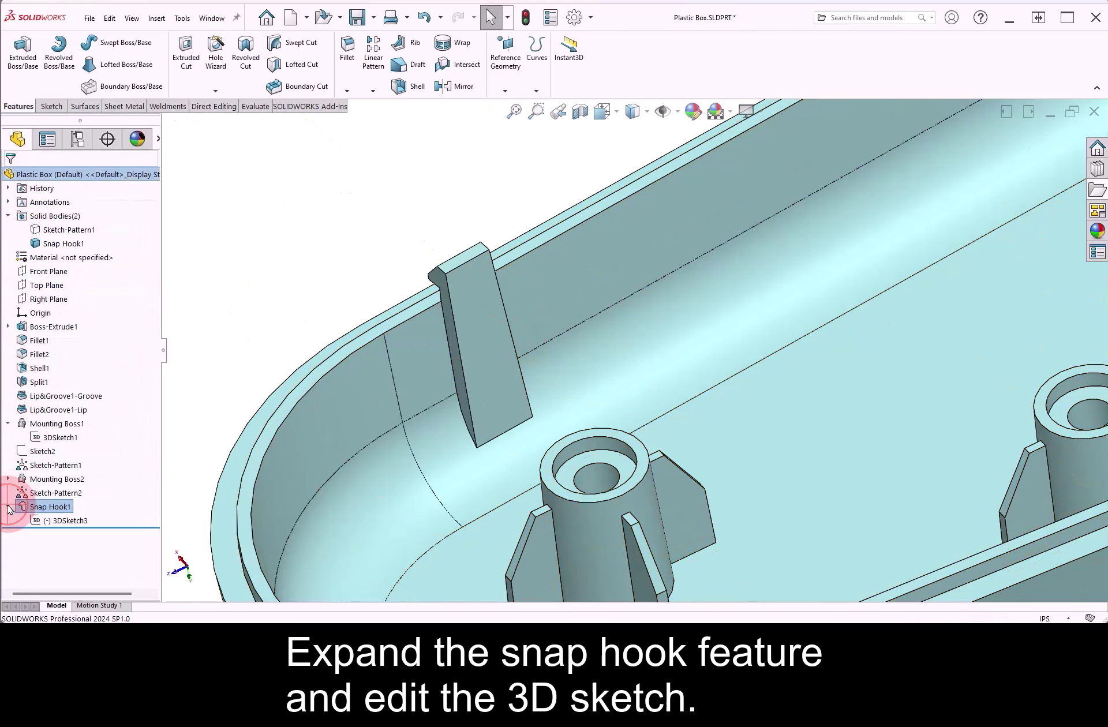
click(64, 521)
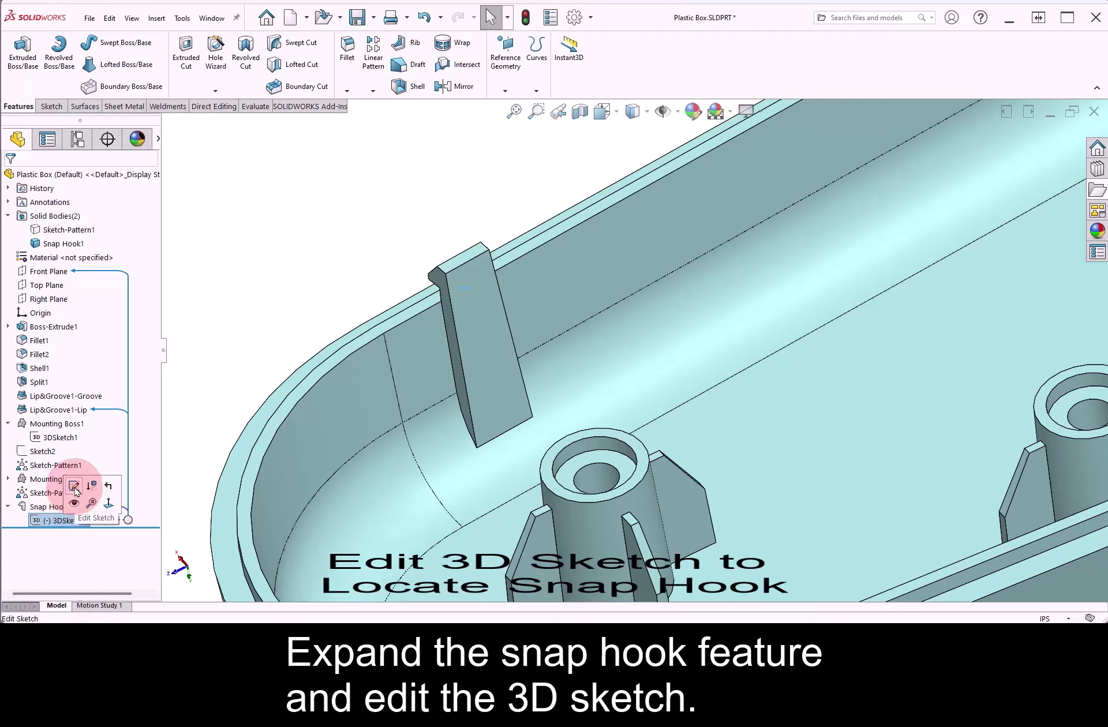
click(74, 486)
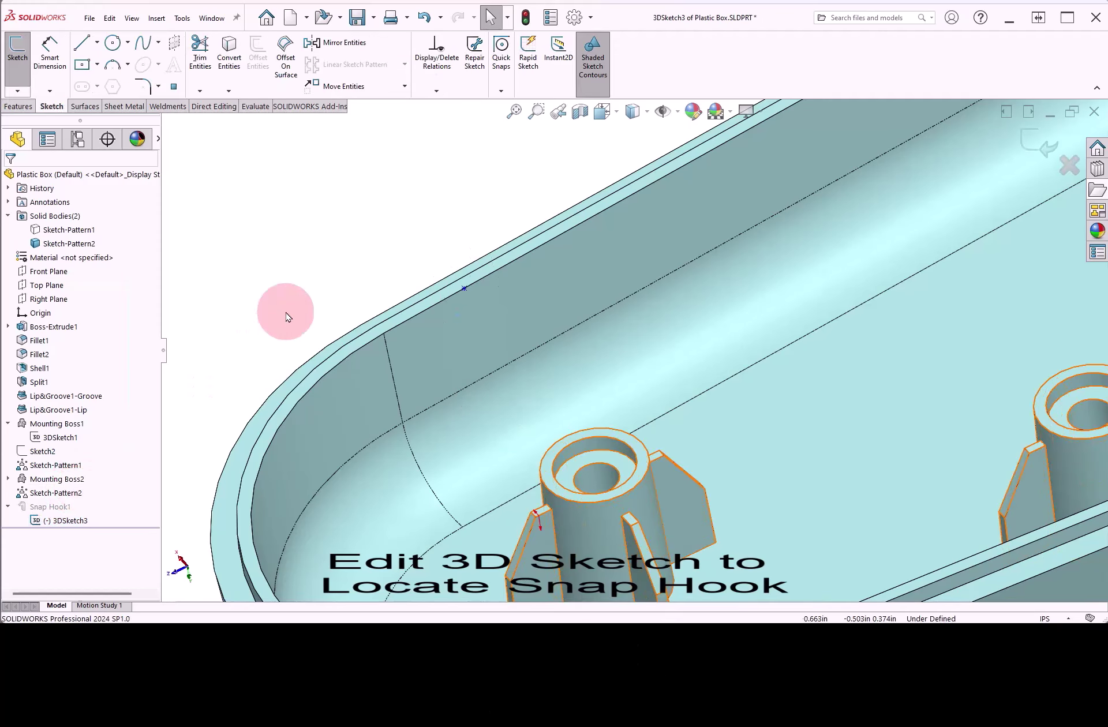
right_drag(287, 311, 293, 240)
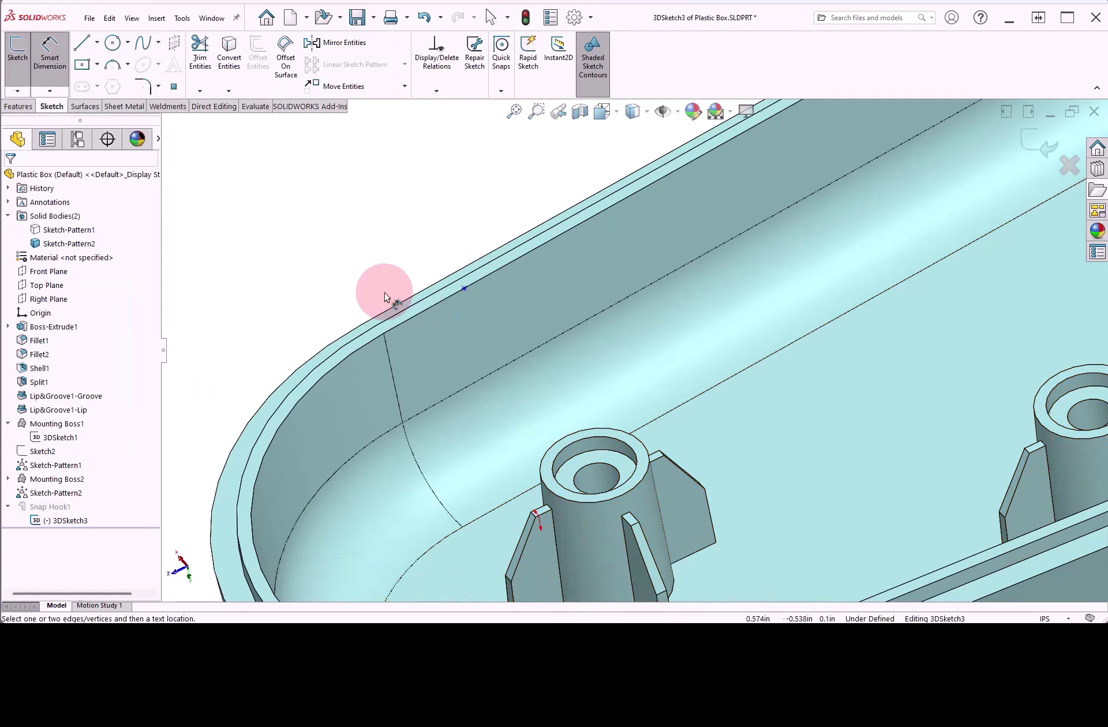
click(388, 340)
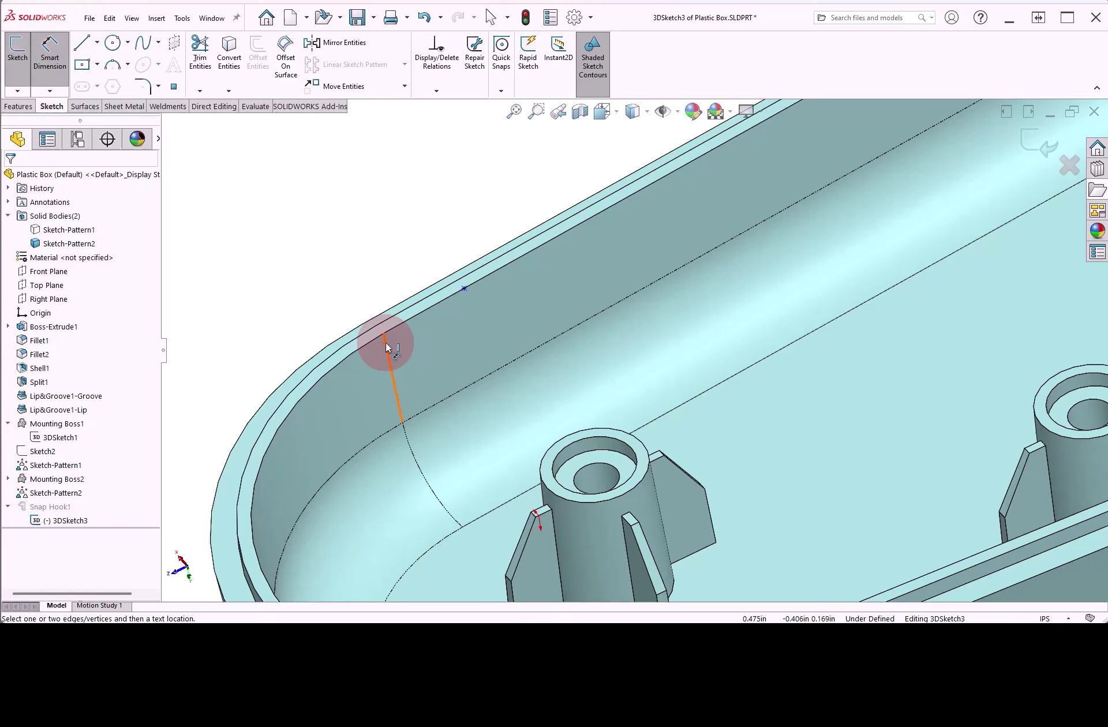
click(466, 289)
click(411, 226)
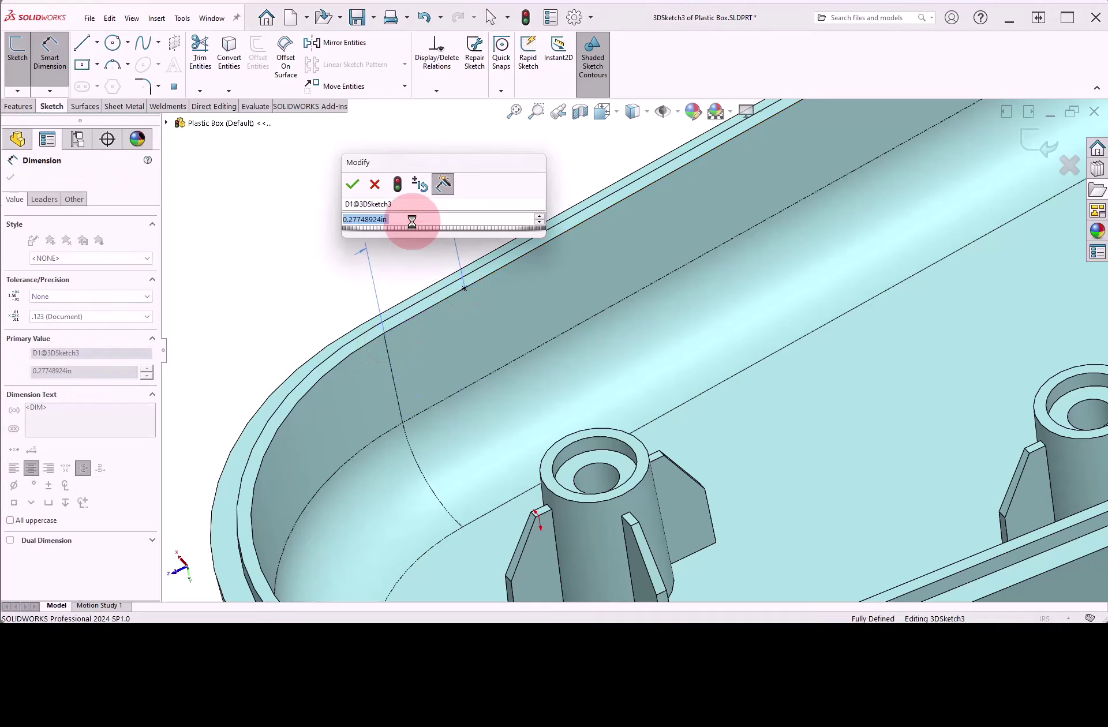
text(0.5)
key(Return)
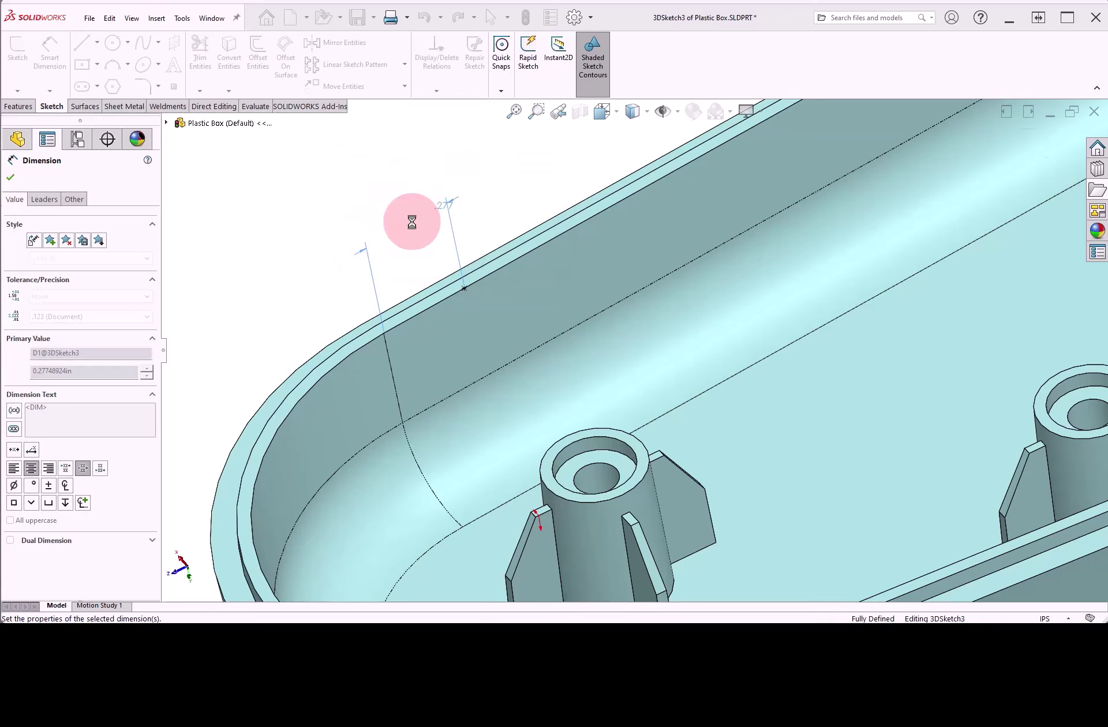
click(464, 193)
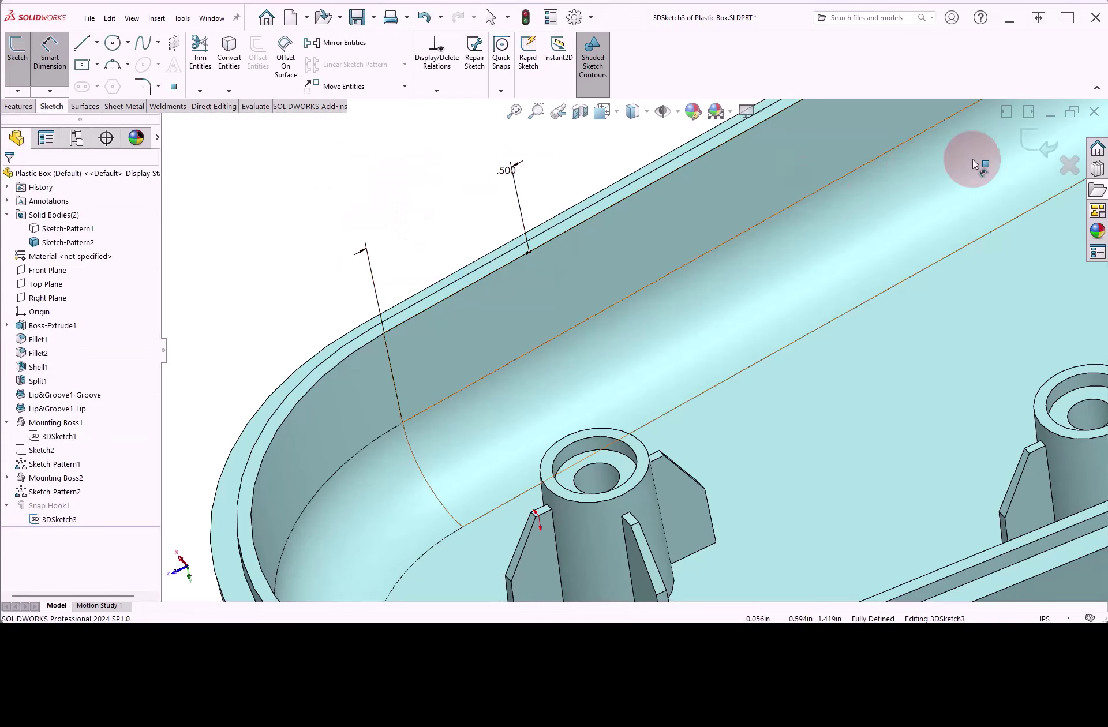
click(1026, 146)
- Create a linear pattern of the snap hook along the long wall's straight rim edge with 1 in spacing and 3 instances
scroll(1010, 164, up, 6)
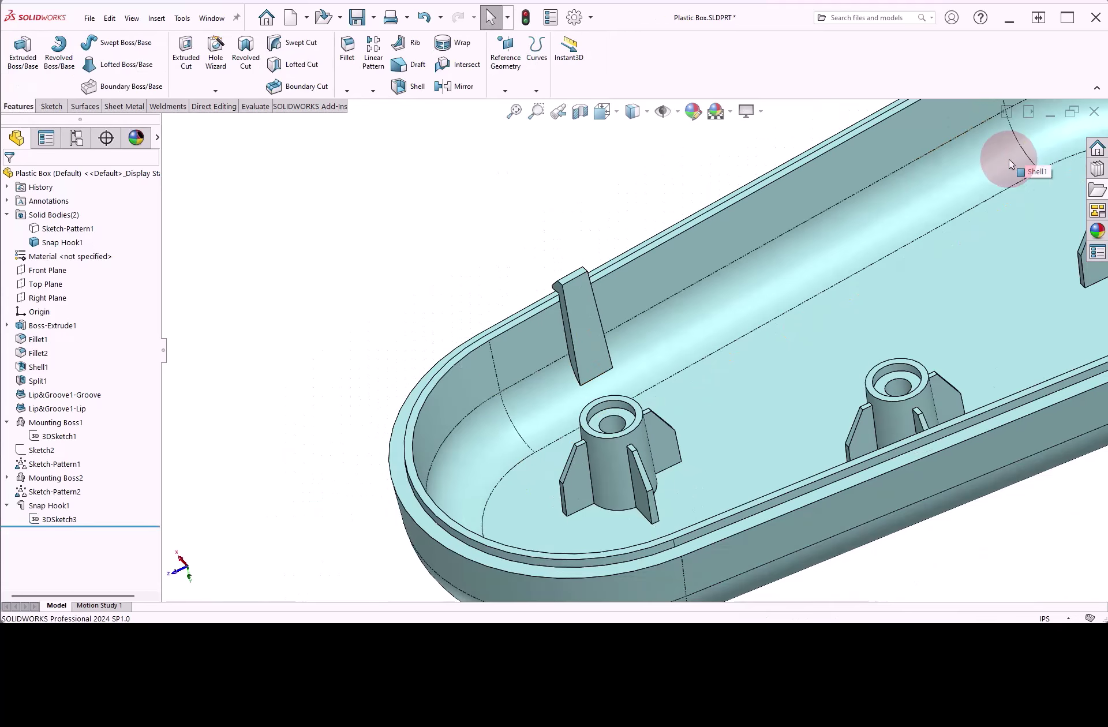
scroll(975, 168, down, 2)
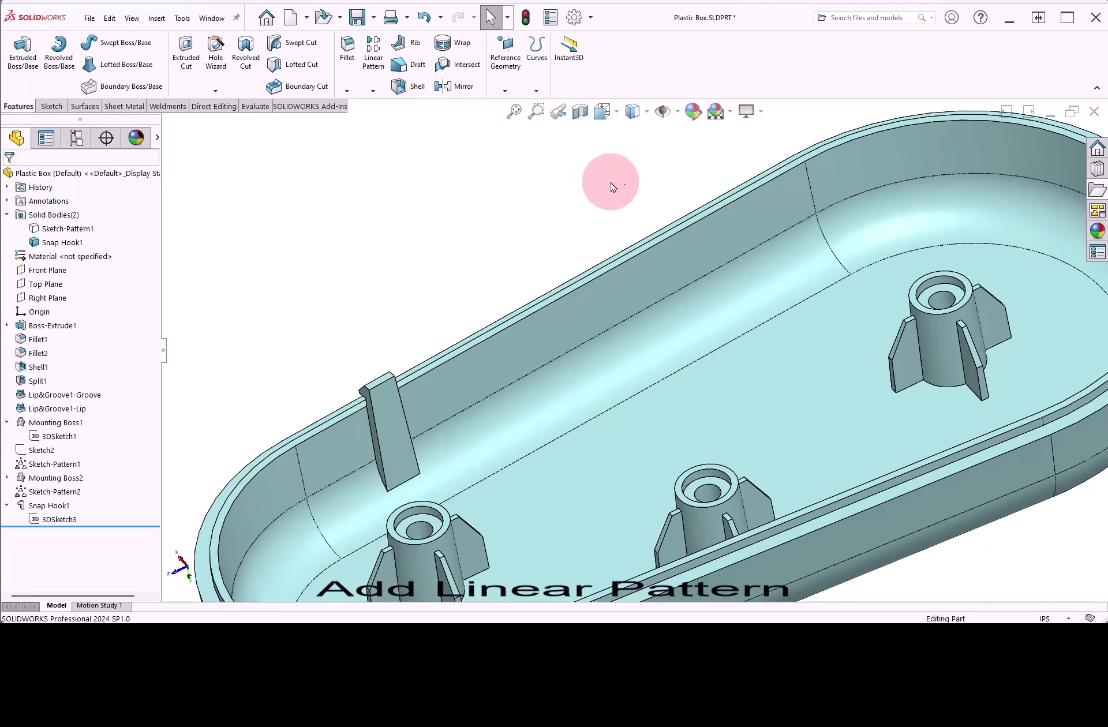
click(373, 67)
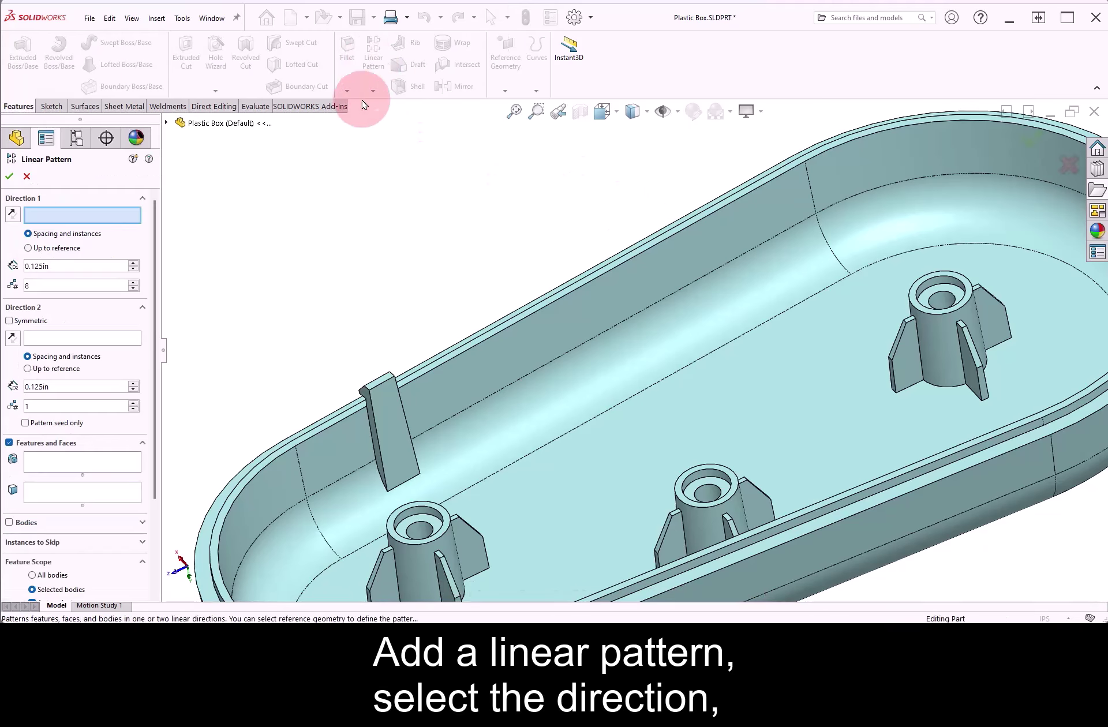
click(321, 430)
click(108, 461)
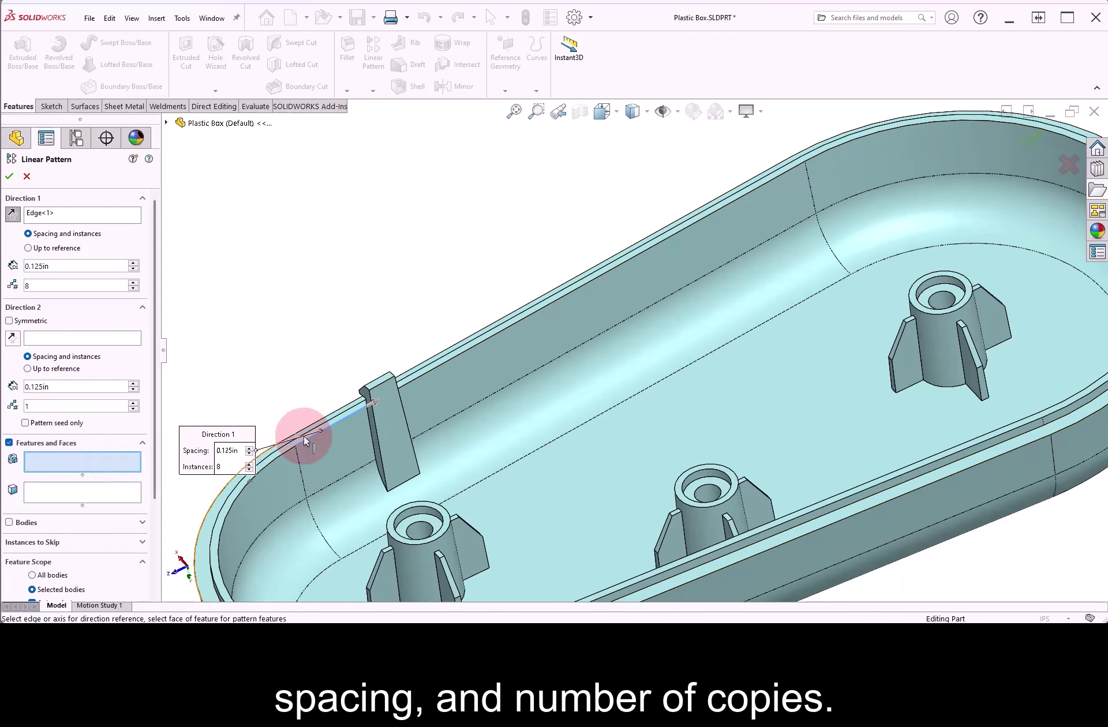
click(388, 425)
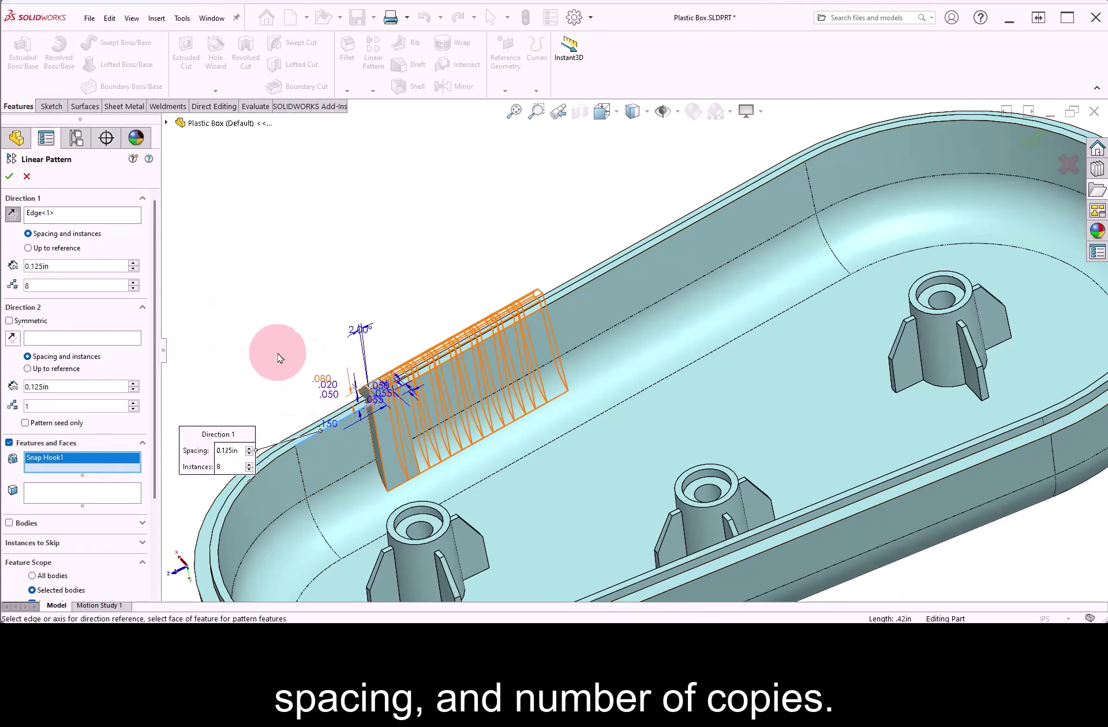
click(53, 266)
click(31, 280)
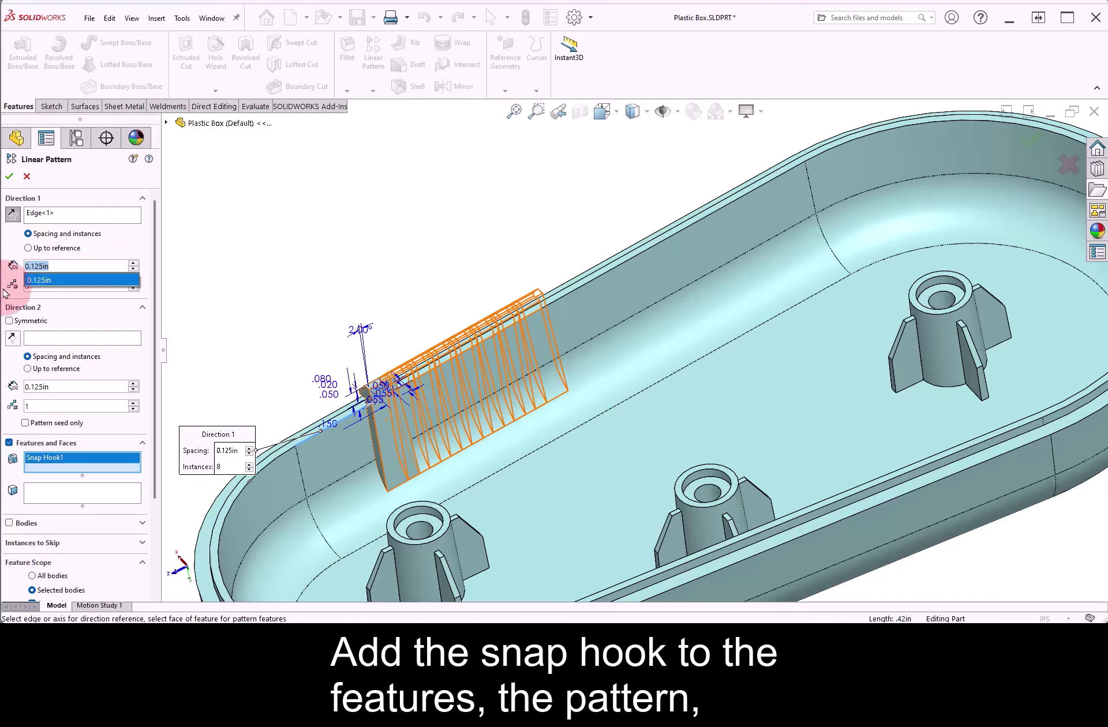
text(1)
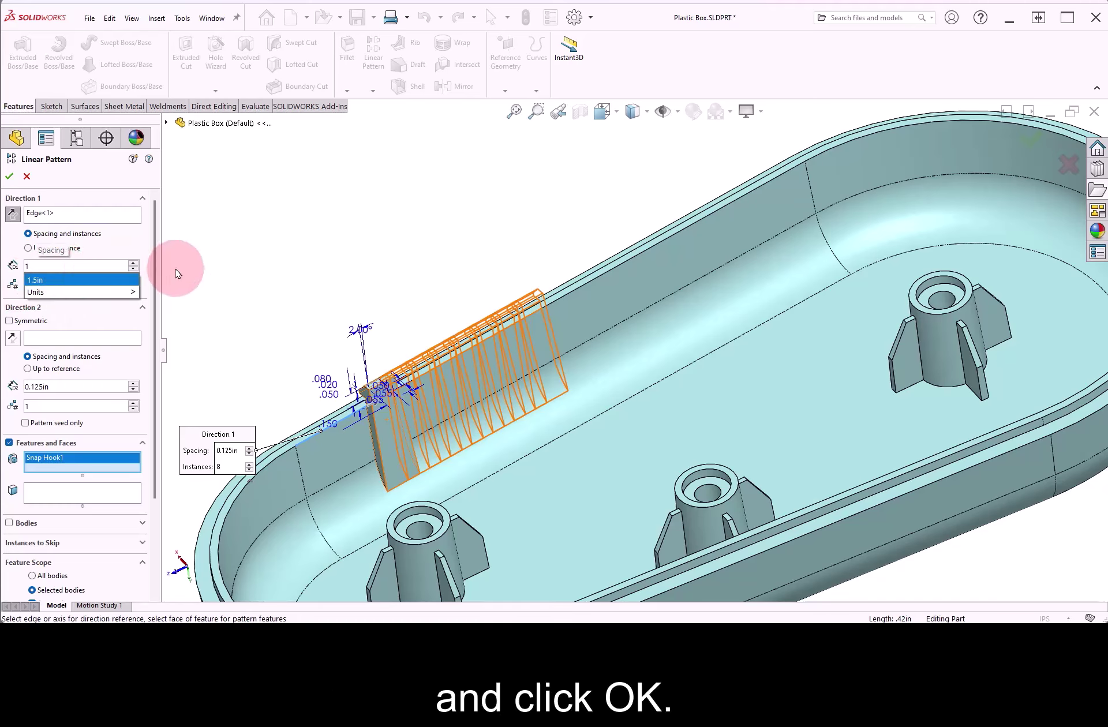
key(Return)
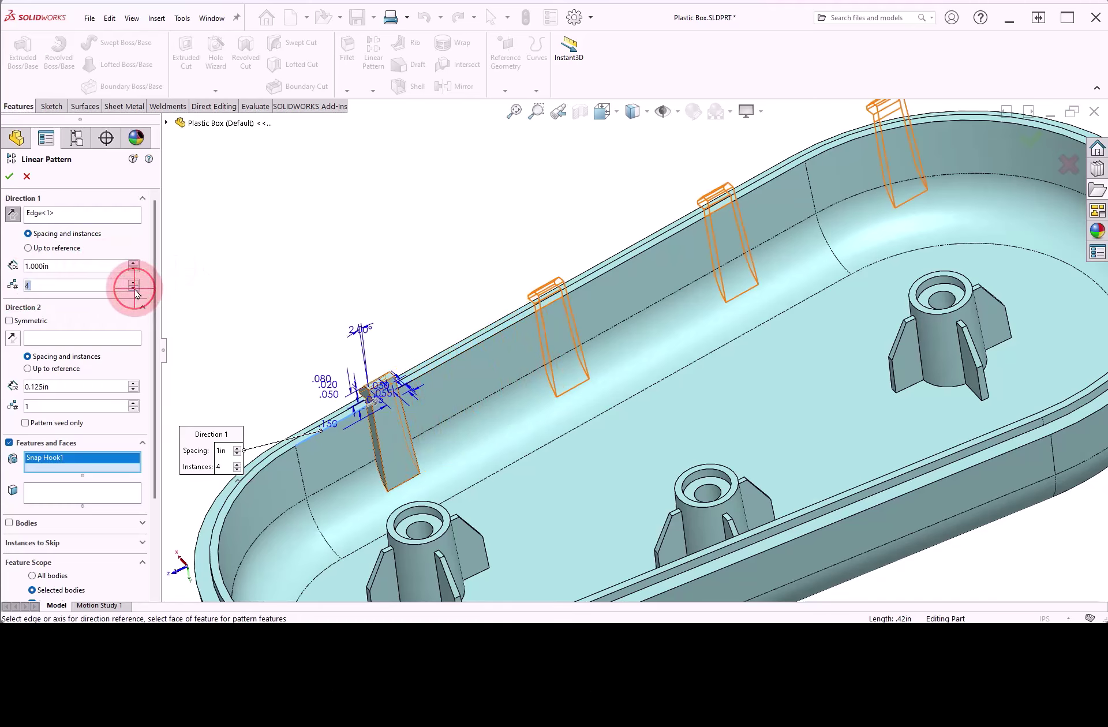
click(10, 177)
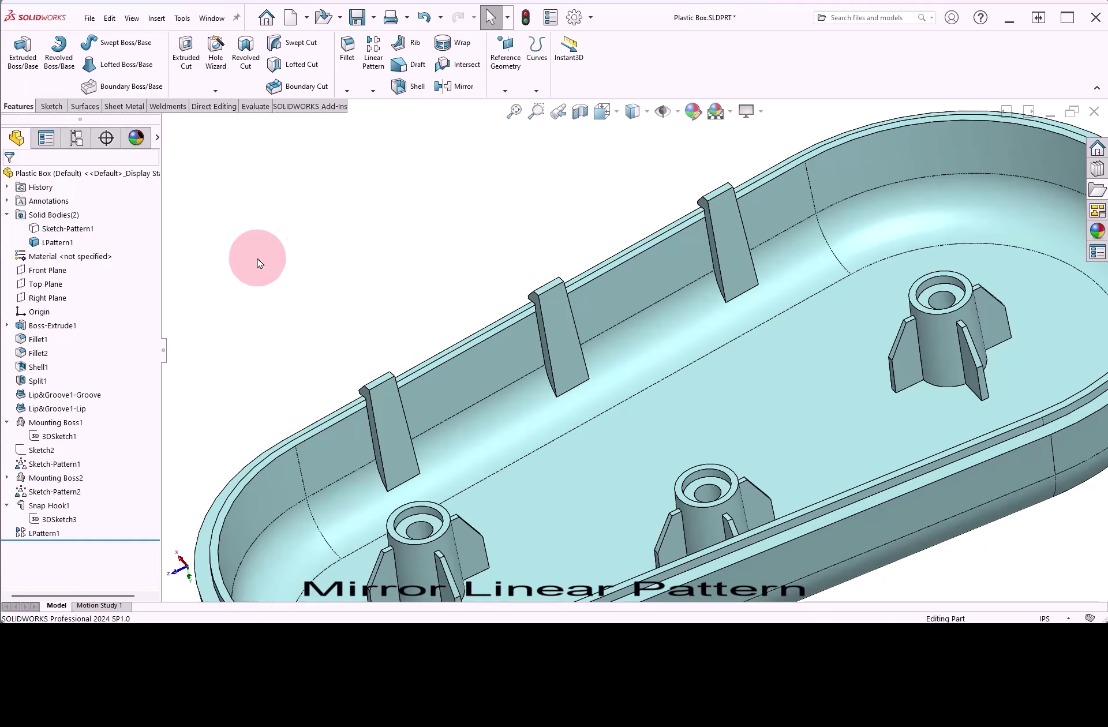
- Mirror the snap hook linear pattern about the Right Plane
click(465, 89)
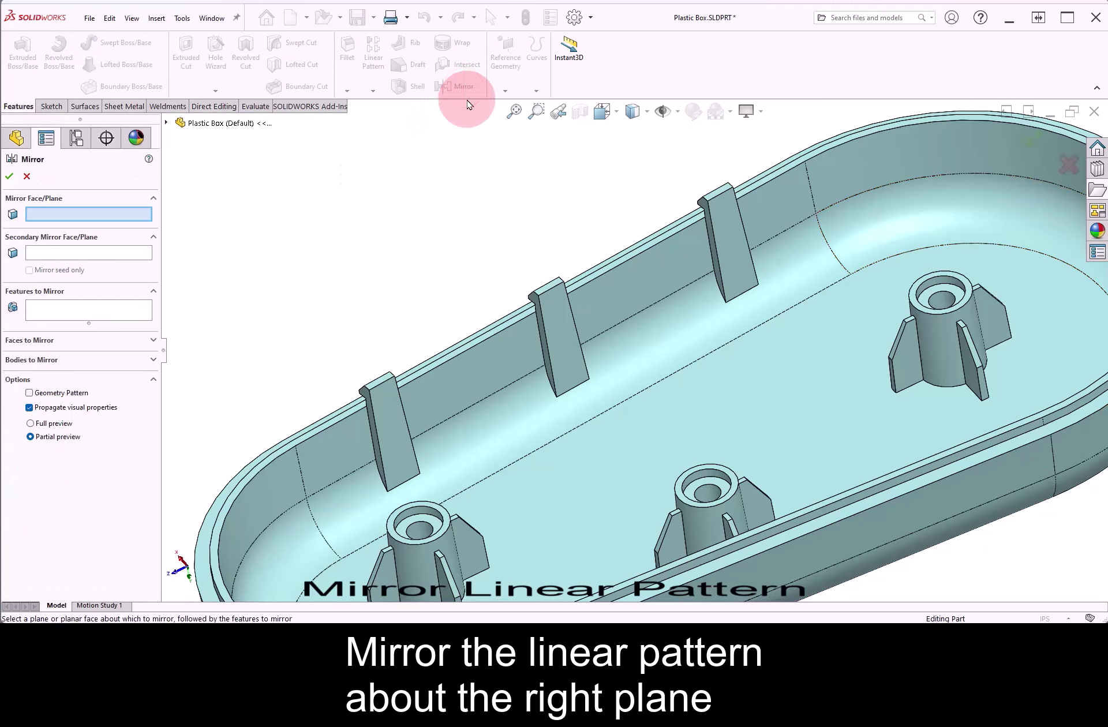
click(166, 124)
click(219, 249)
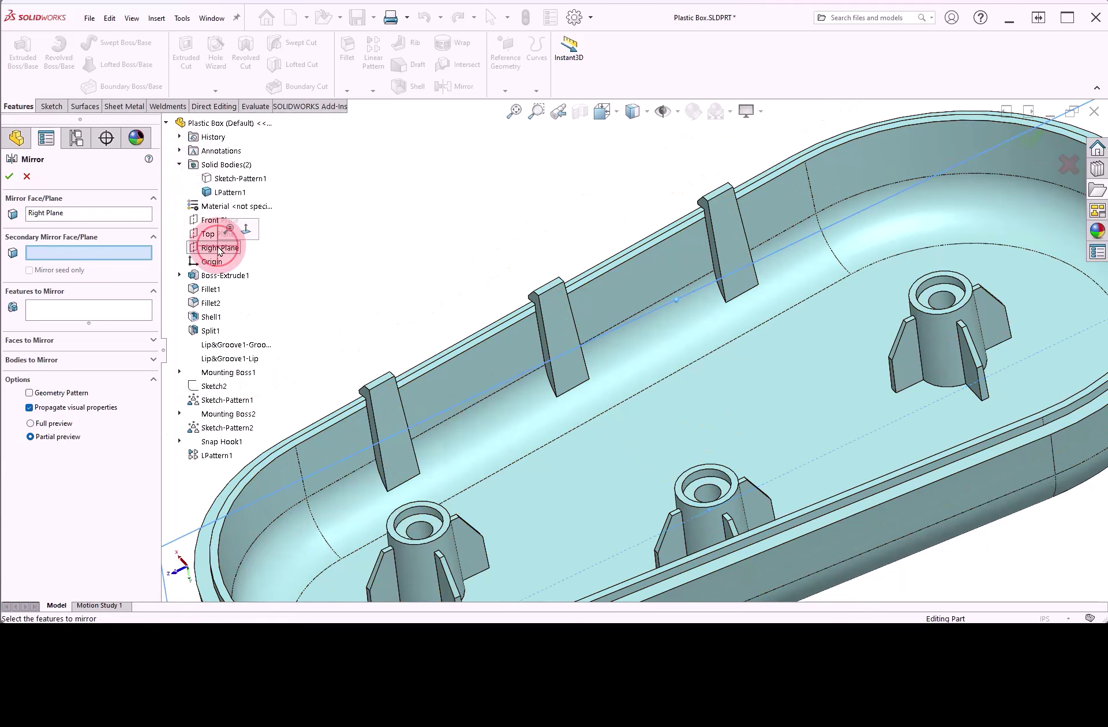
click(115, 306)
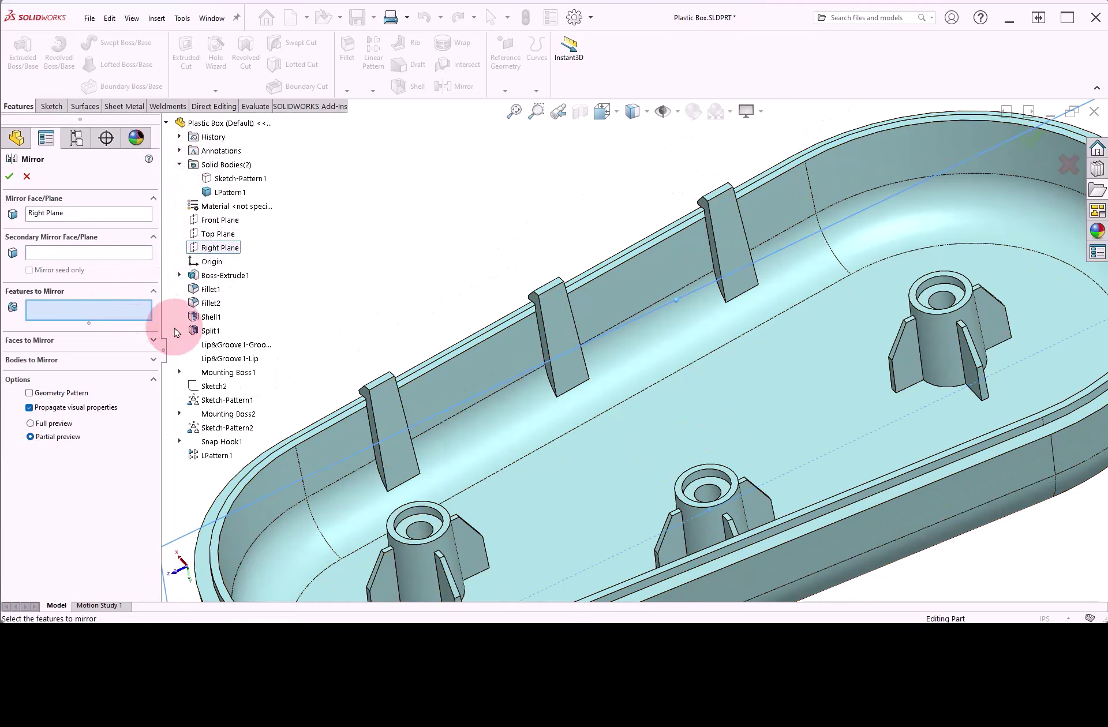
click(215, 457)
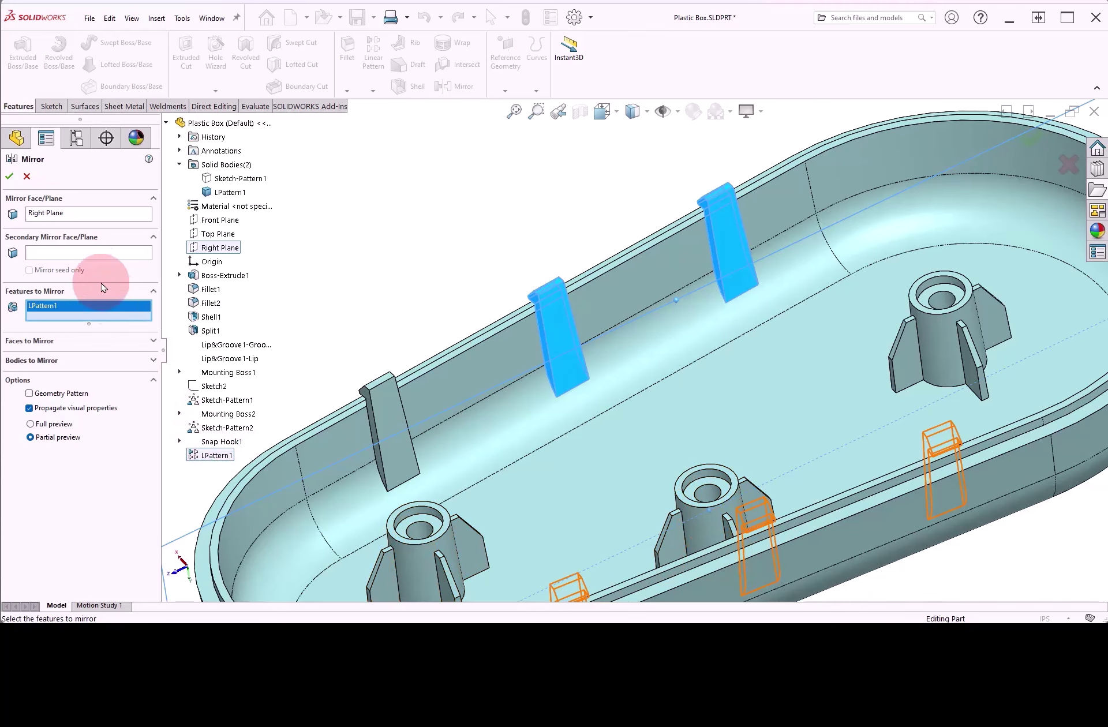
click(9, 177)
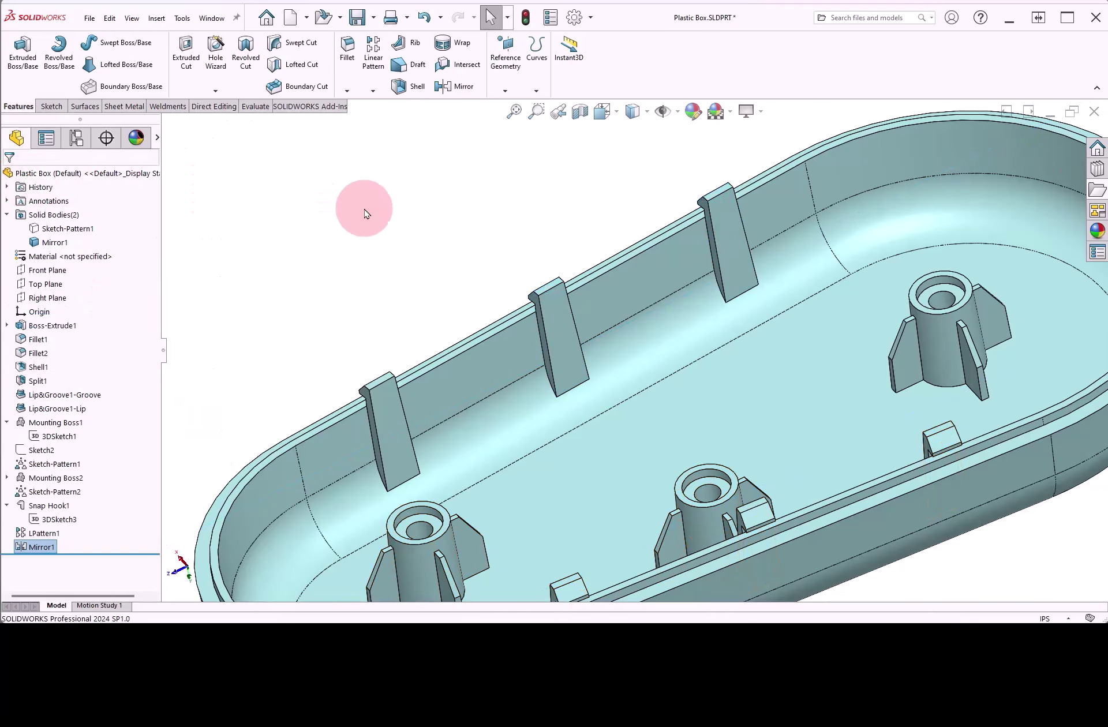
- Show the hidden groove body, make the lip body with the snap hooks transparent, and turn the model to look into the groove half
scroll(577, 357, up, 3)
mouse_move(638, 383)
middle_down()
mouse_move(712, 358)
mouse_move(729, 376)
mouse_move(629, 380)
middle_up()
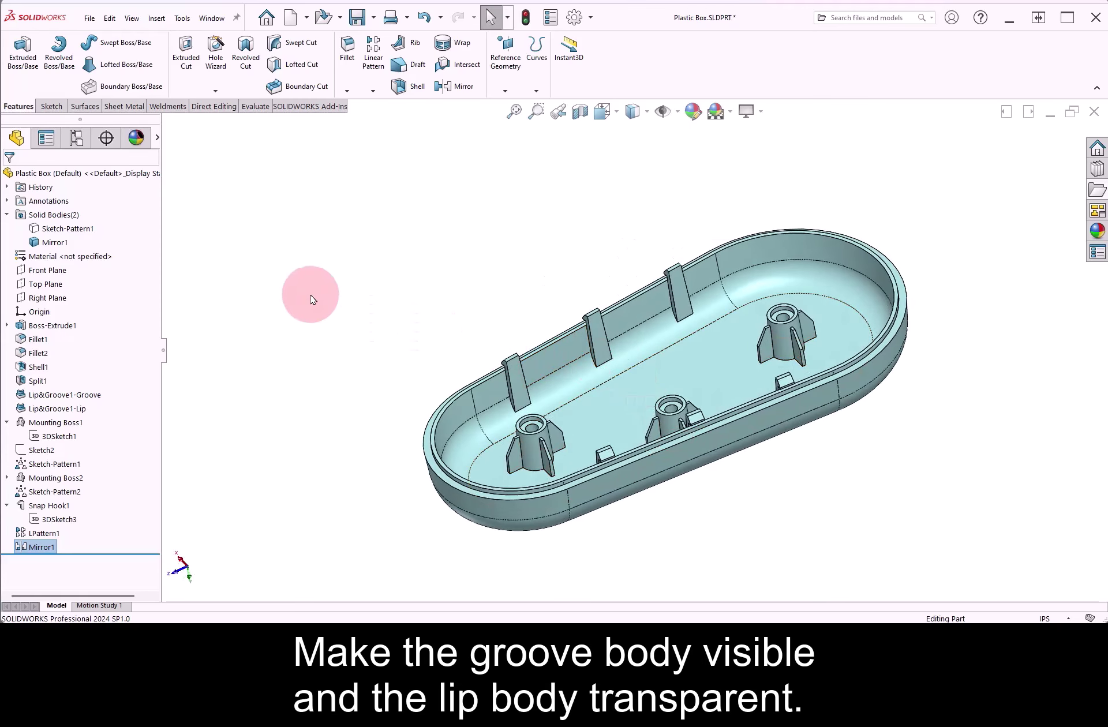
key(F8)
click(167, 229)
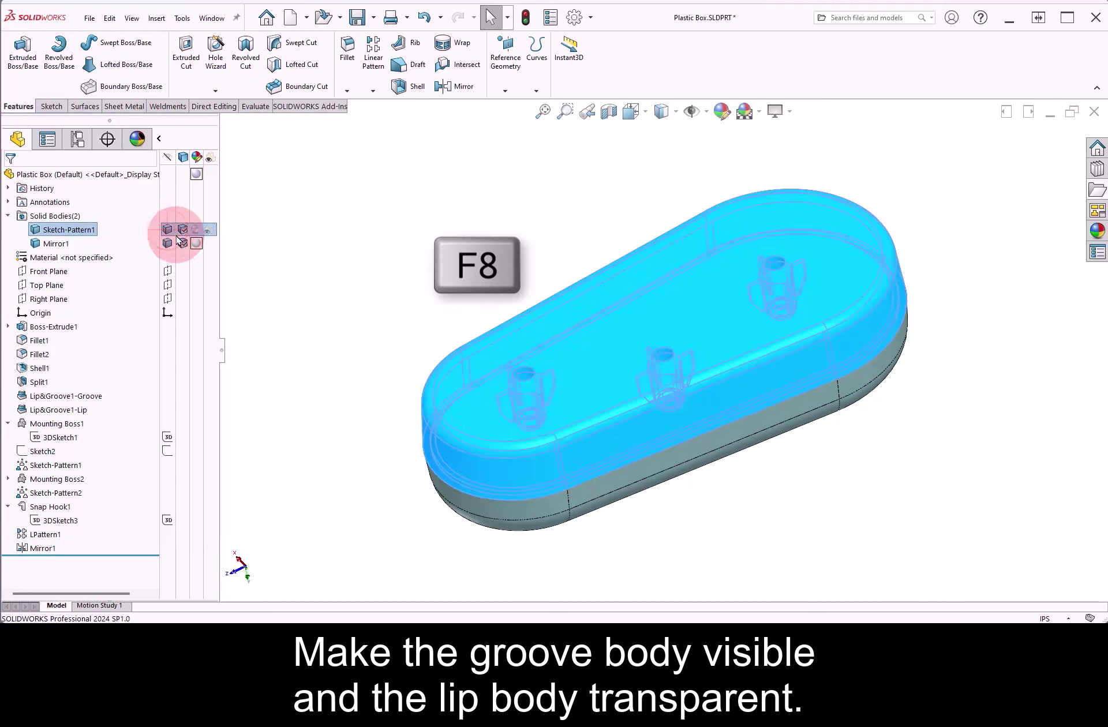
click(209, 243)
click(359, 270)
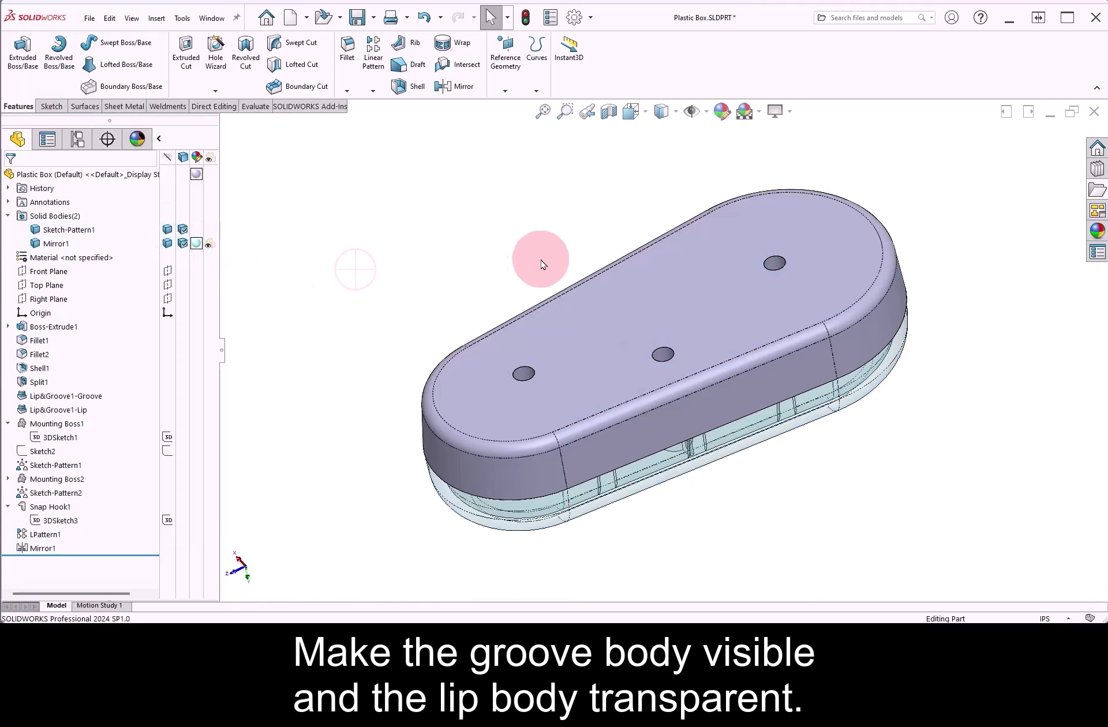
middle_drag(539, 245, 833, 334)
scroll(819, 396, down, 2)
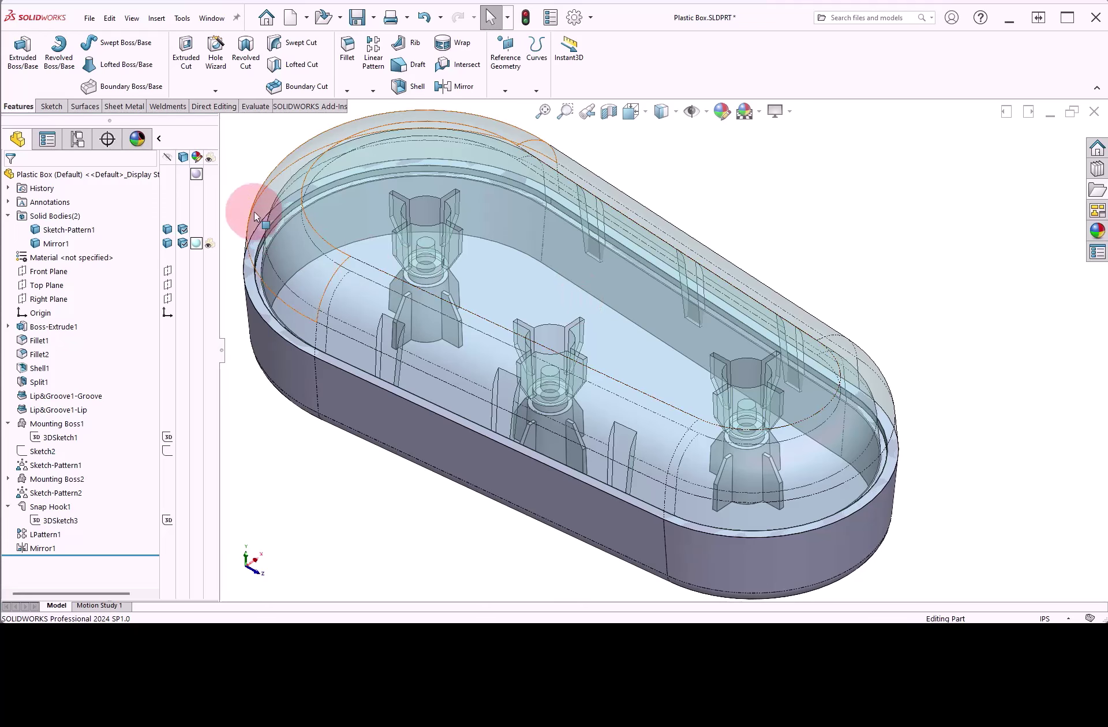
key(F8)
- Start a snap hook groove from the Snap Hook1 feature, cutting into the lower groove body
click(157, 17)
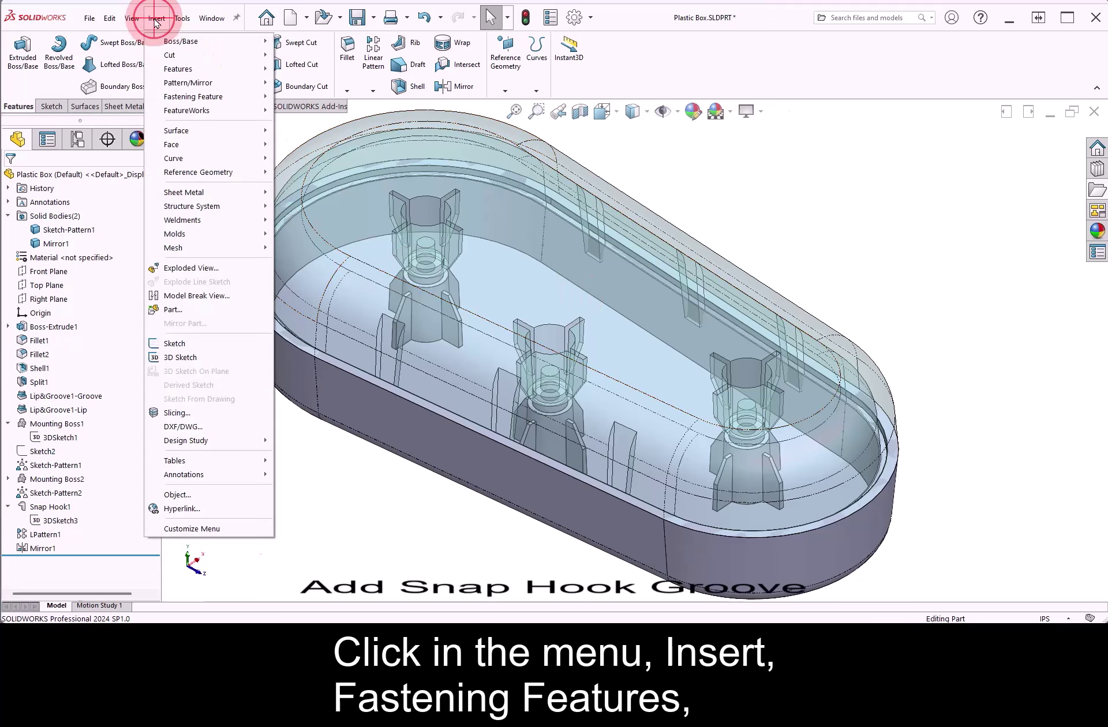
click(165, 102)
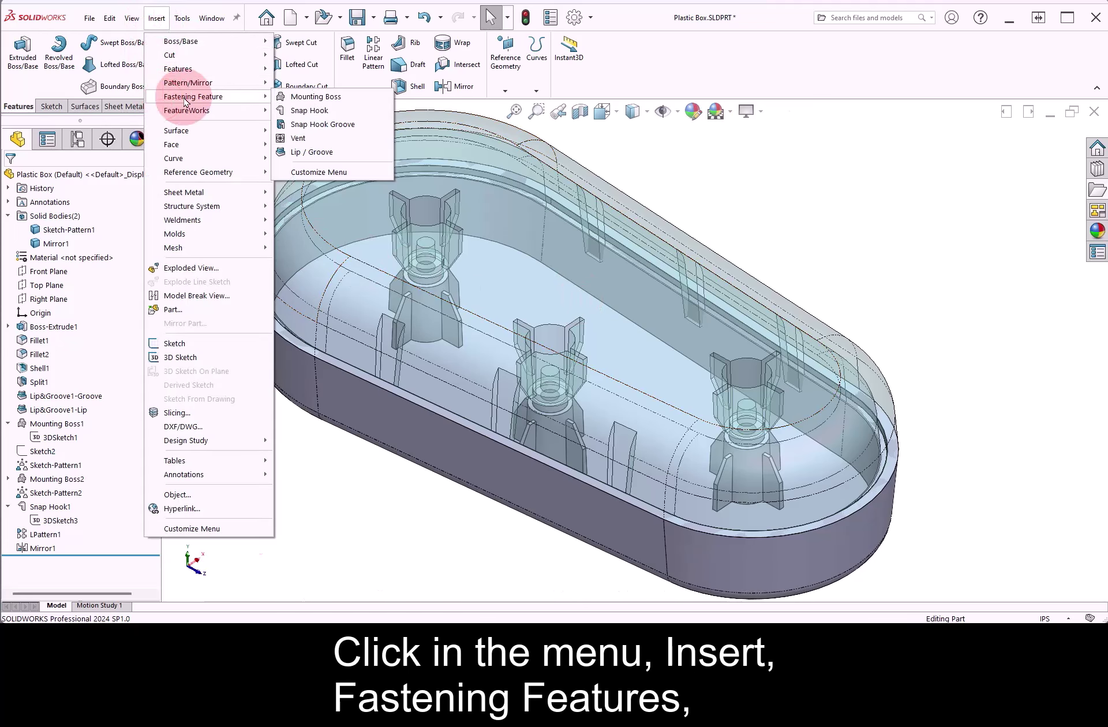
click(346, 124)
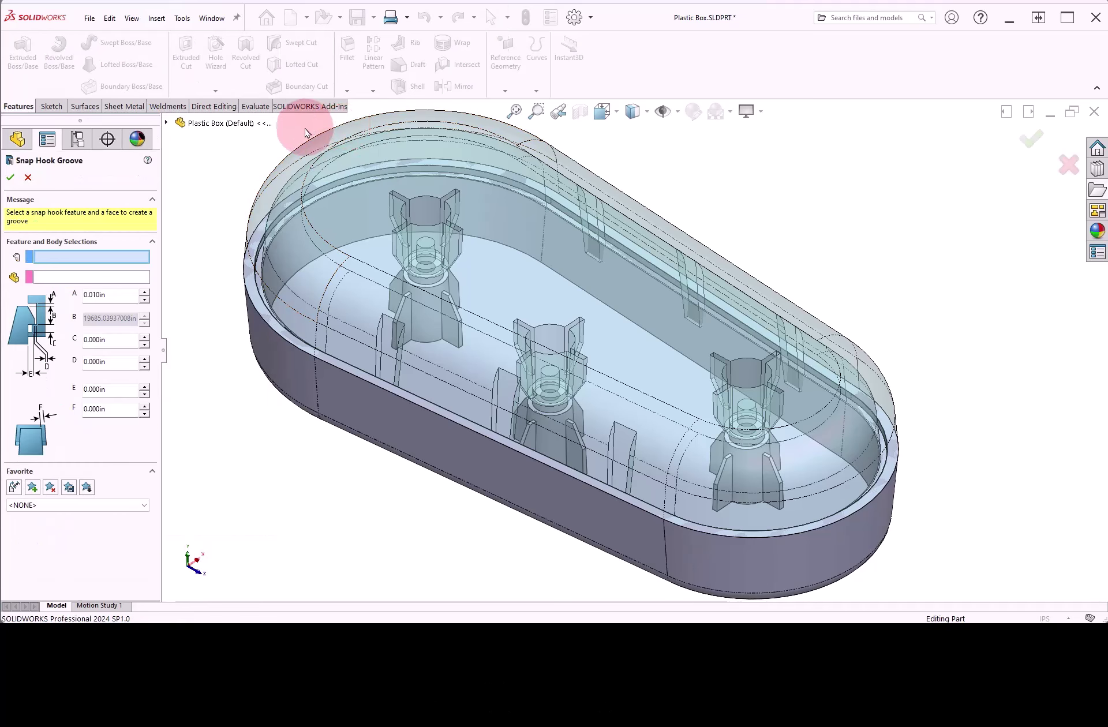
click(166, 123)
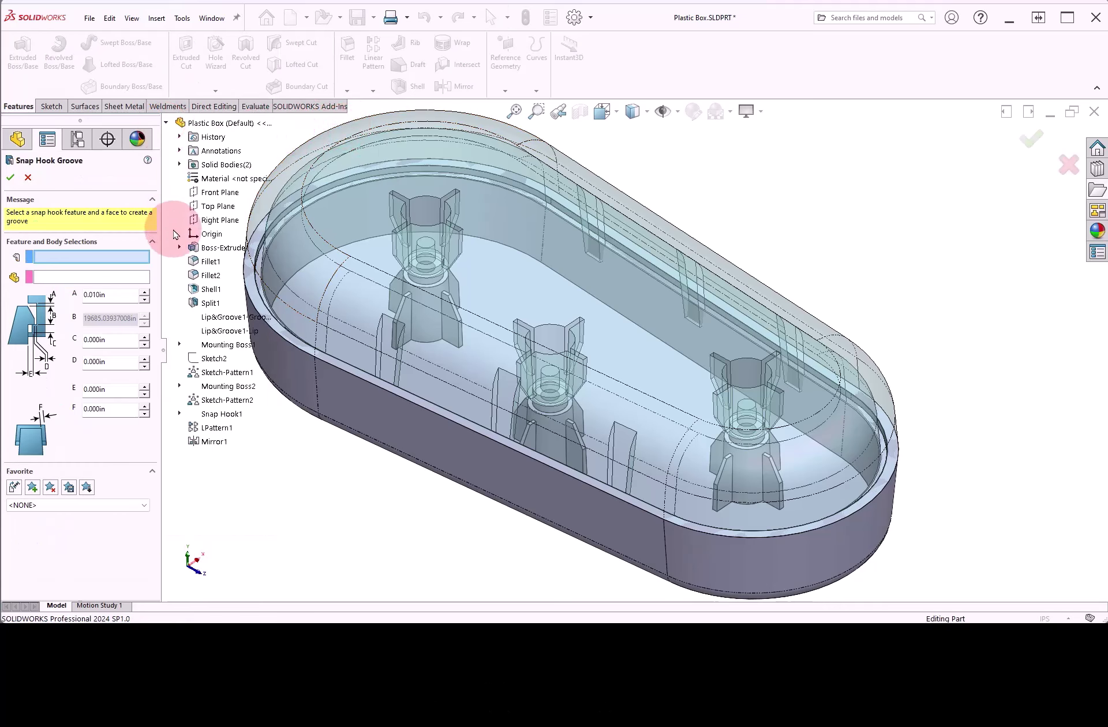
click(217, 415)
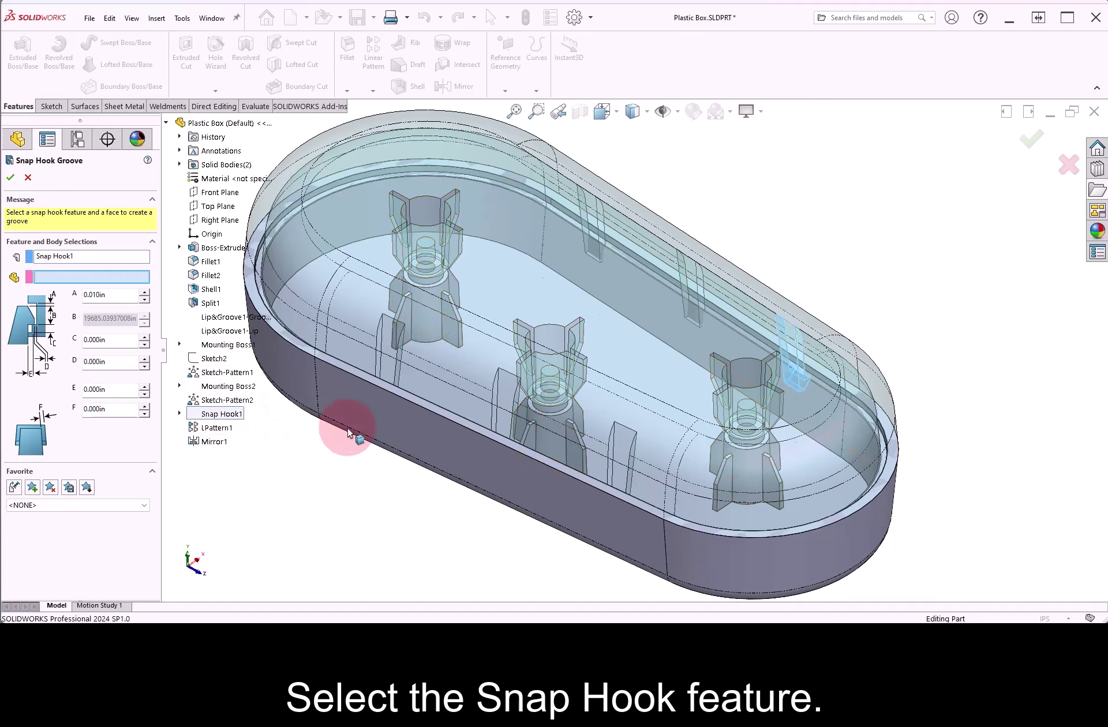
click(424, 443)
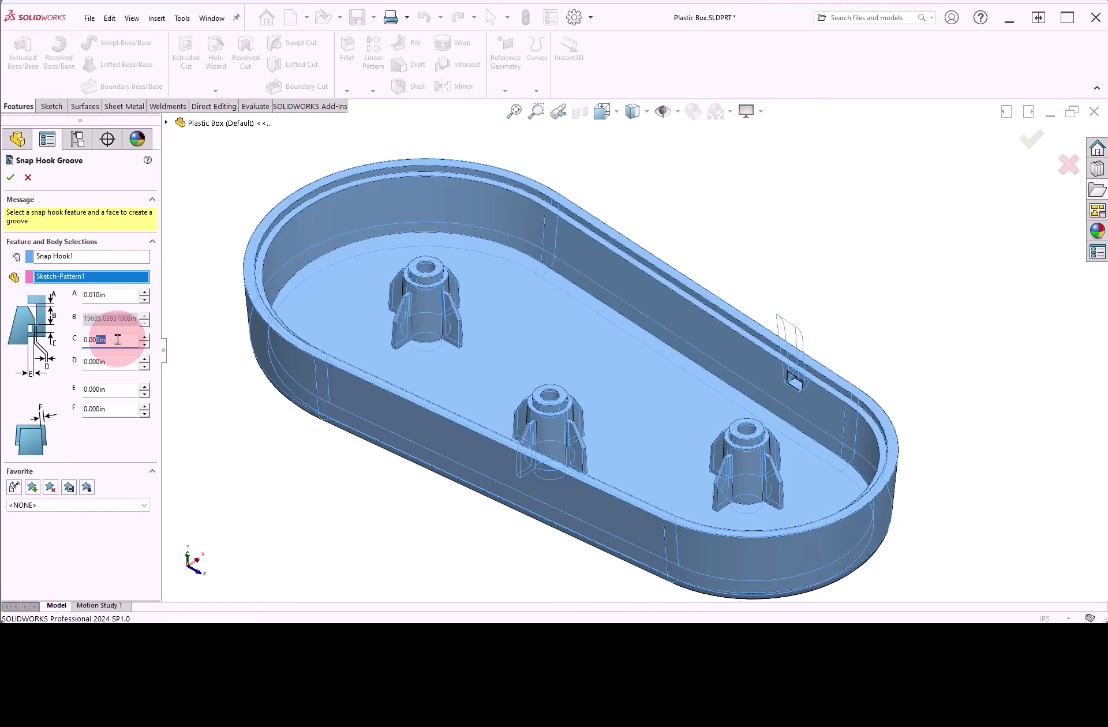
- Set snap hook groove values C, D, E and F to 0.005 in each and create the groove
text(5)
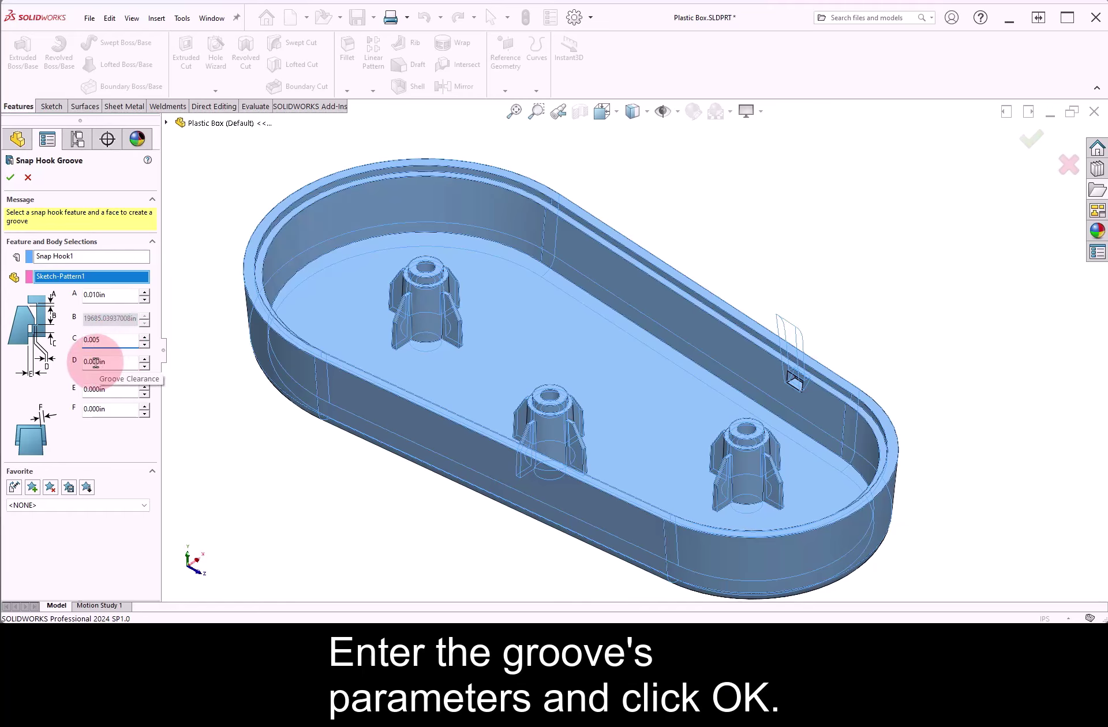
drag(95, 362, 117, 390)
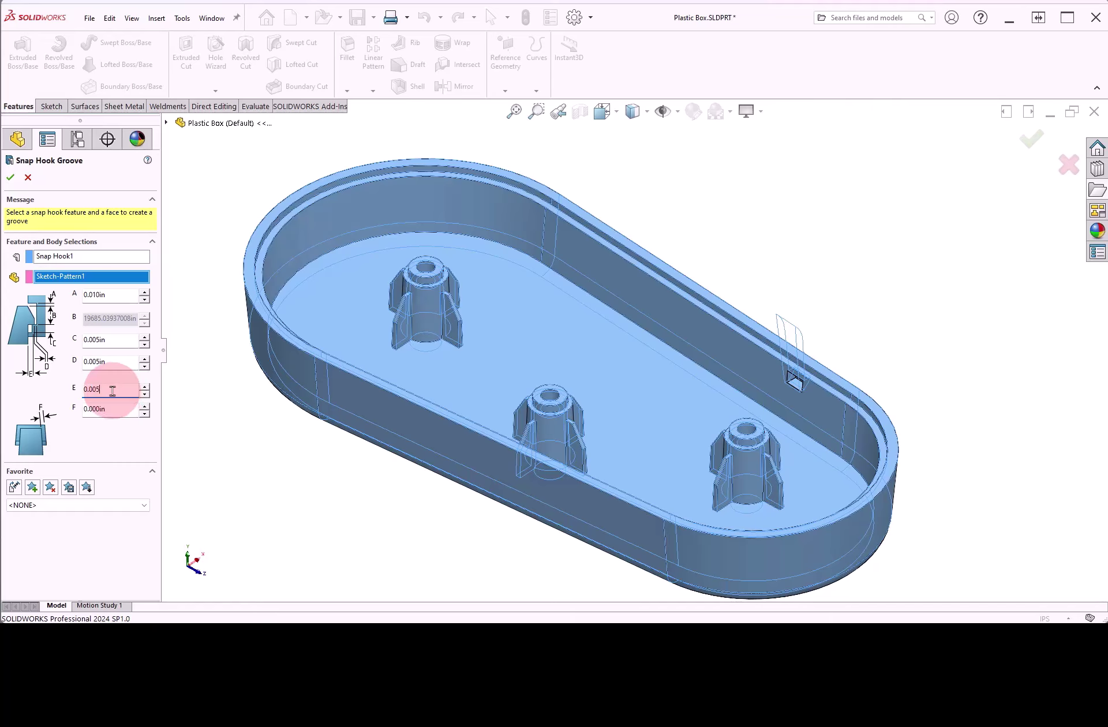
click(98, 411)
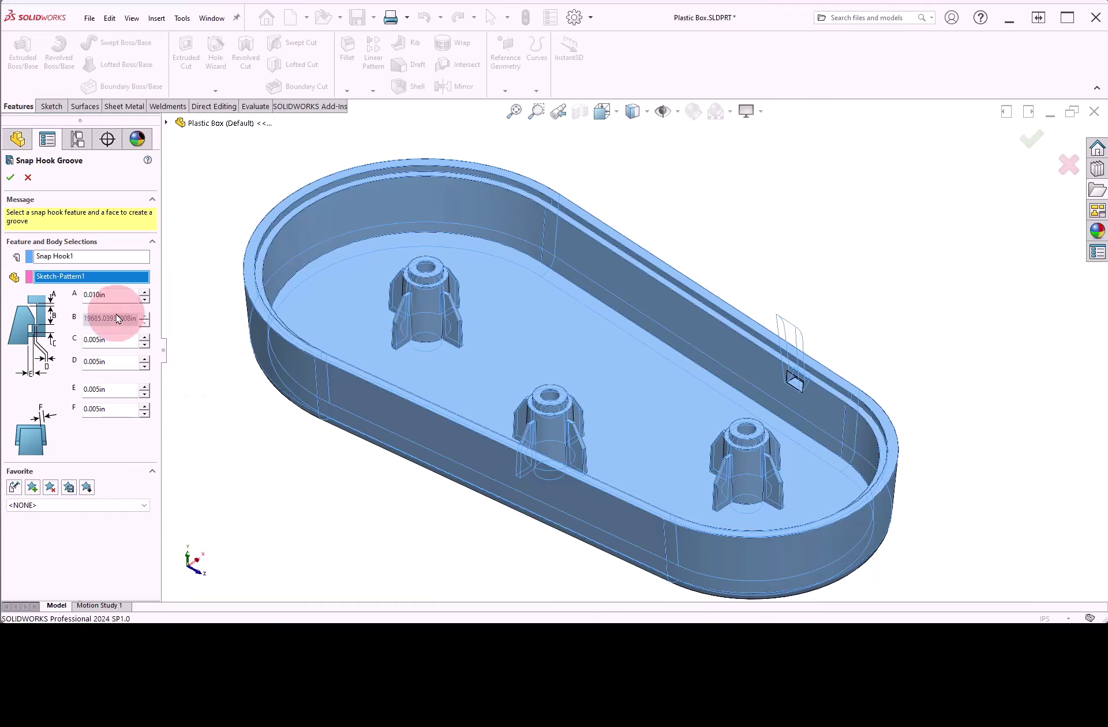
click(12, 180)
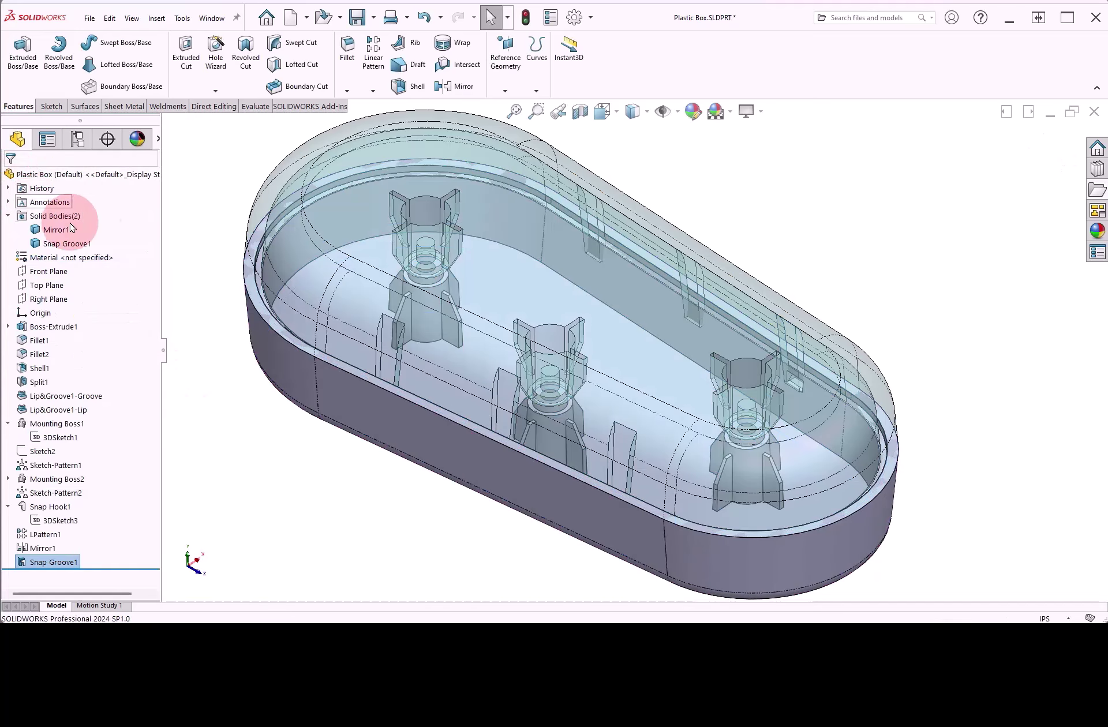
click(208, 260)
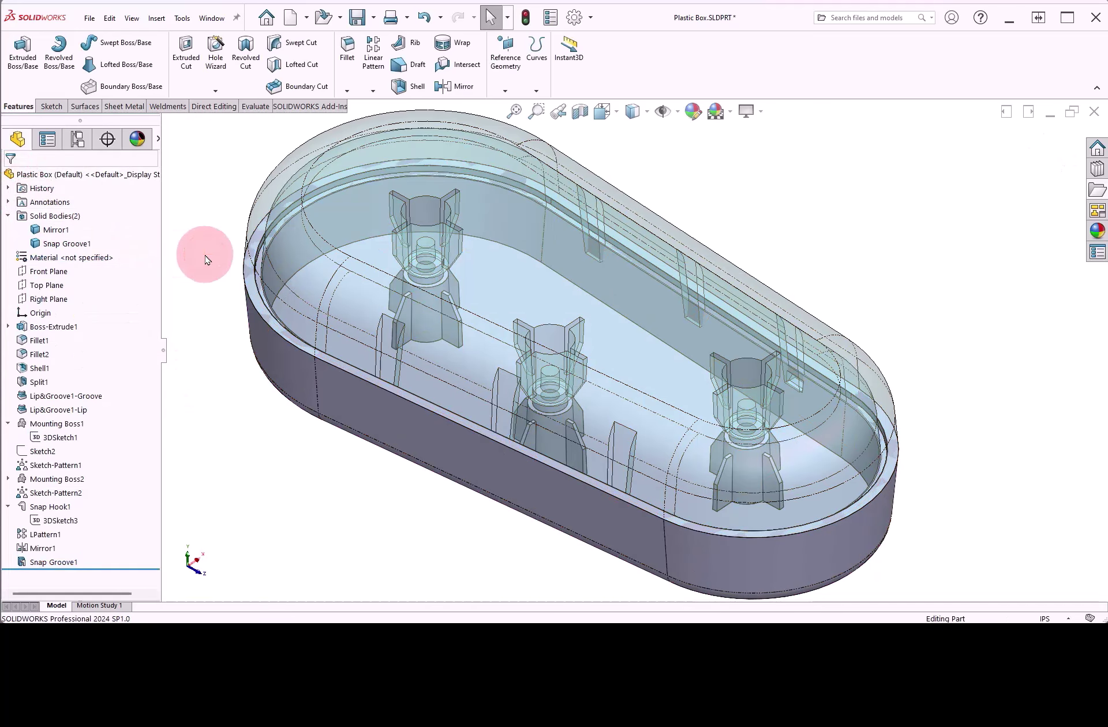
- Hide the transparent lip body
click(58, 230)
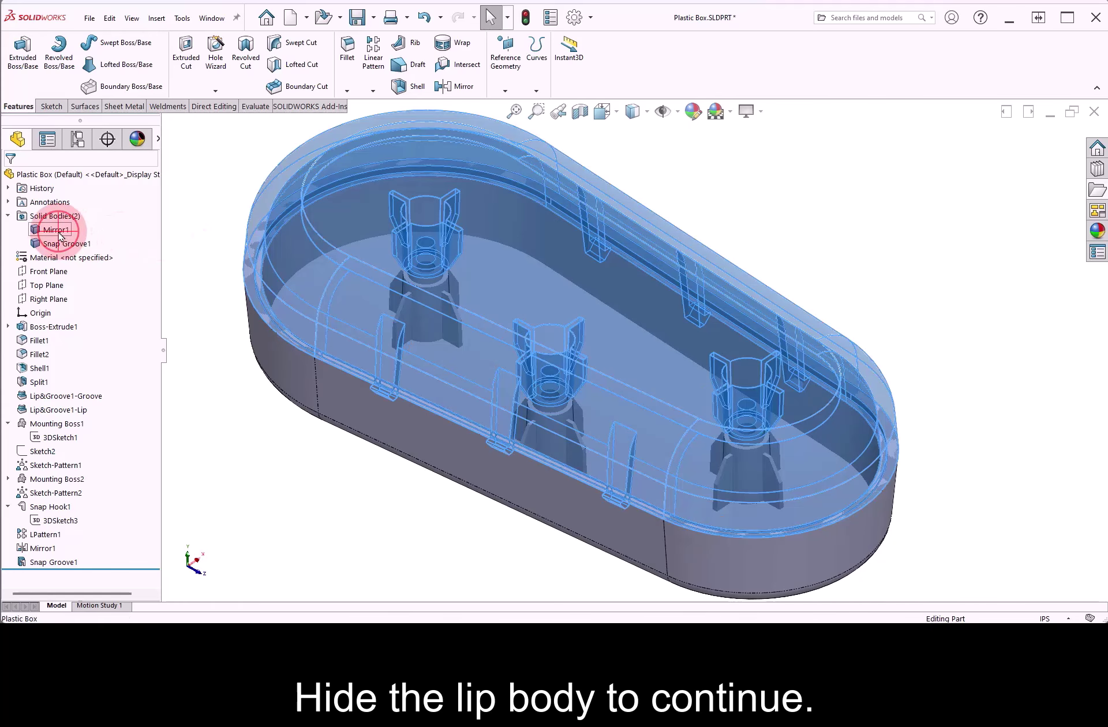
click(69, 219)
click(190, 213)
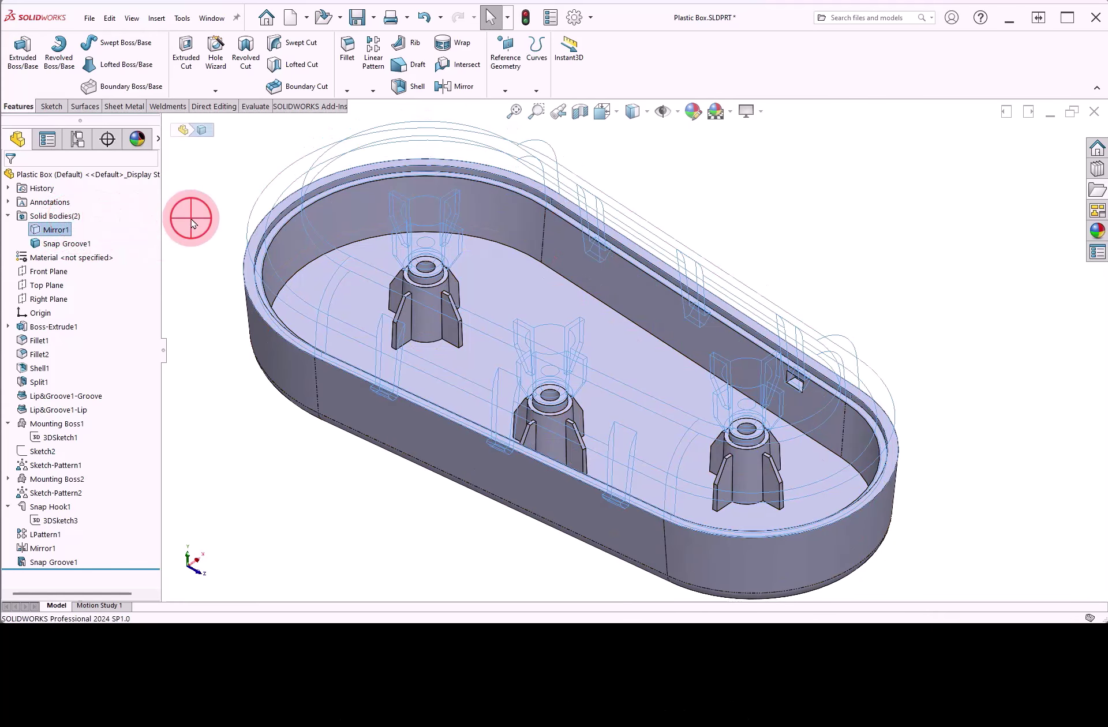
- Create a linear pattern of the snap hook groove along the long wall's inner rim edge, 3 instances at 1 in spacing, with the direction reversed
click(373, 60)
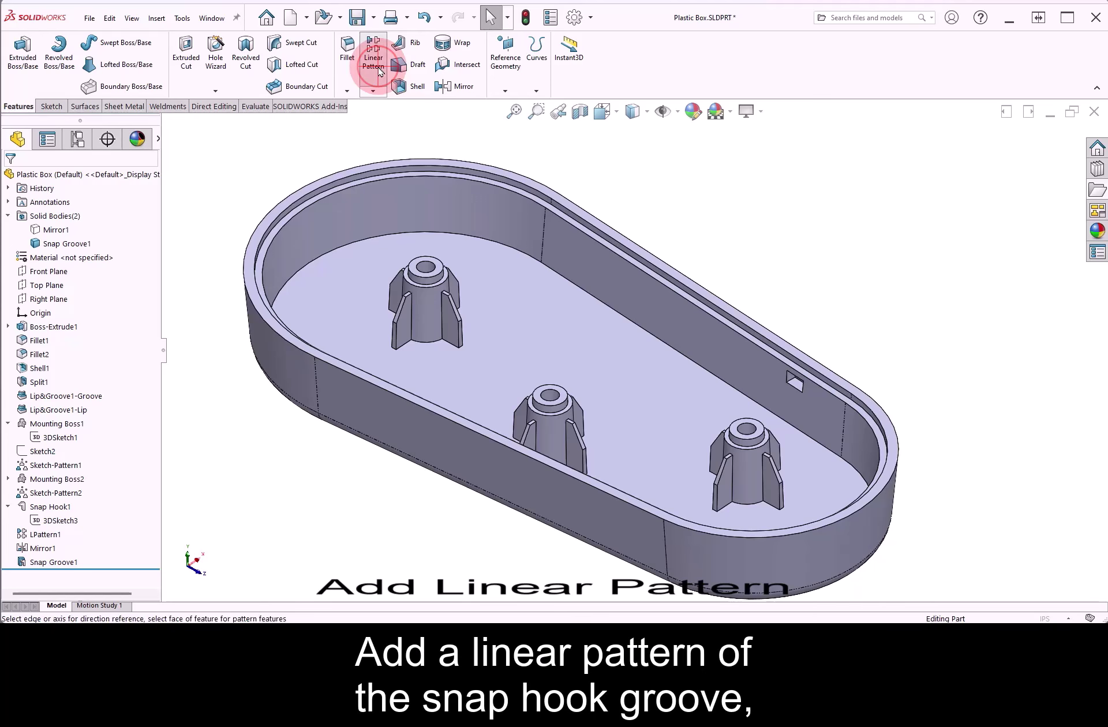
click(649, 275)
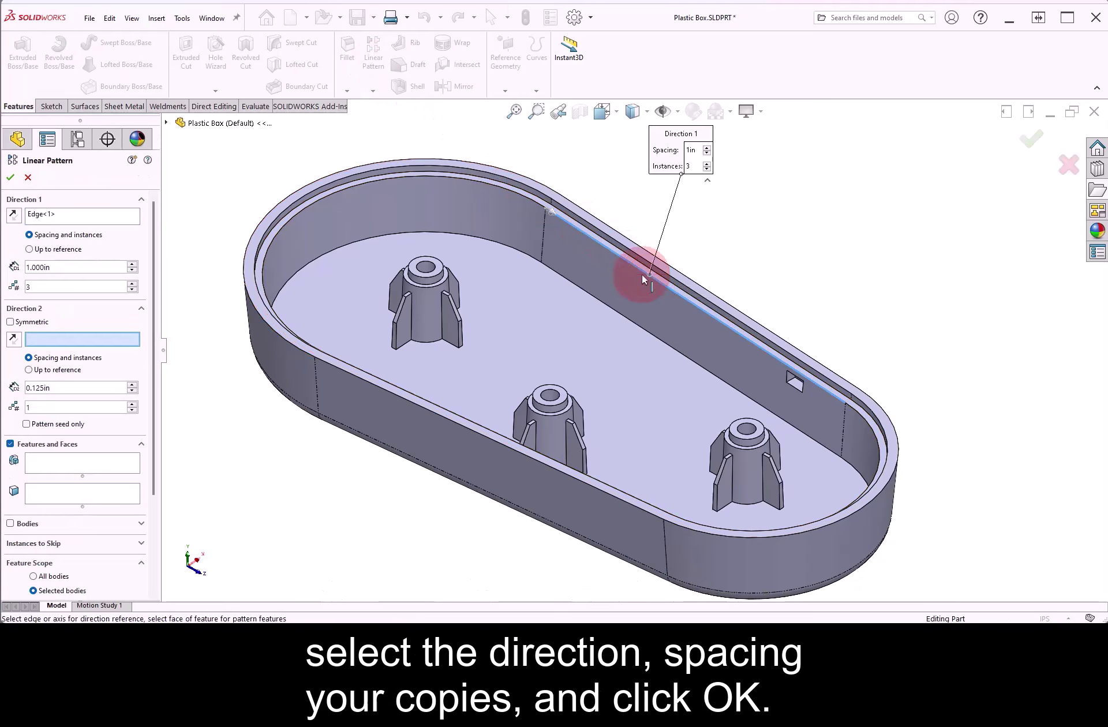
click(107, 465)
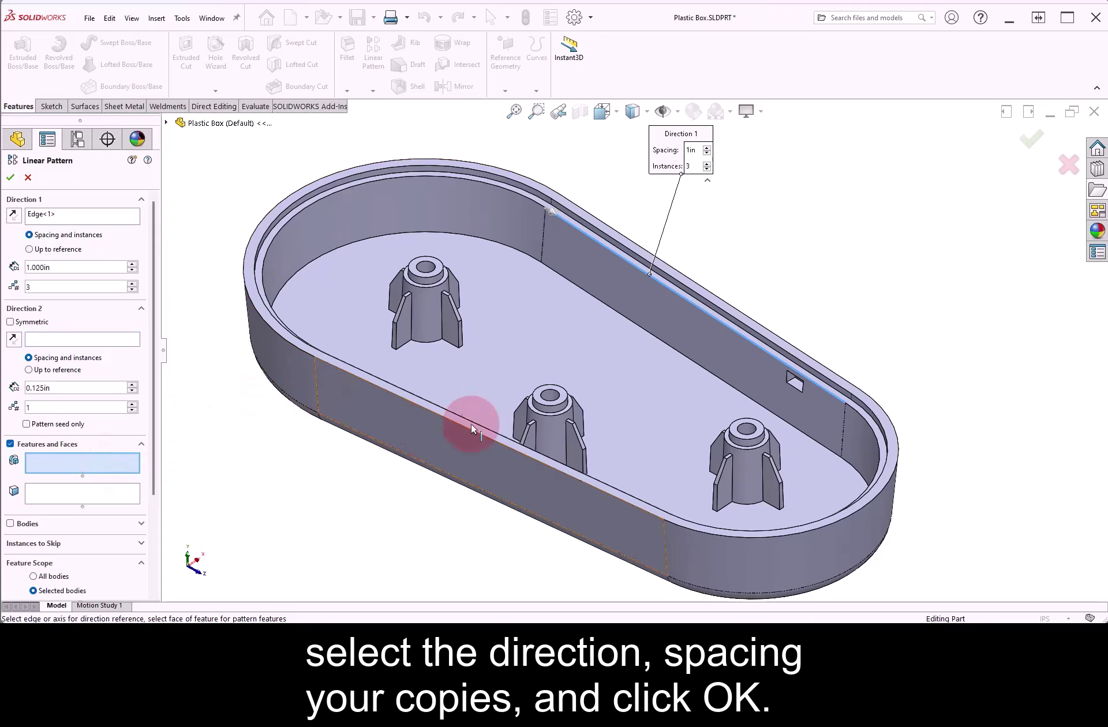
click(796, 384)
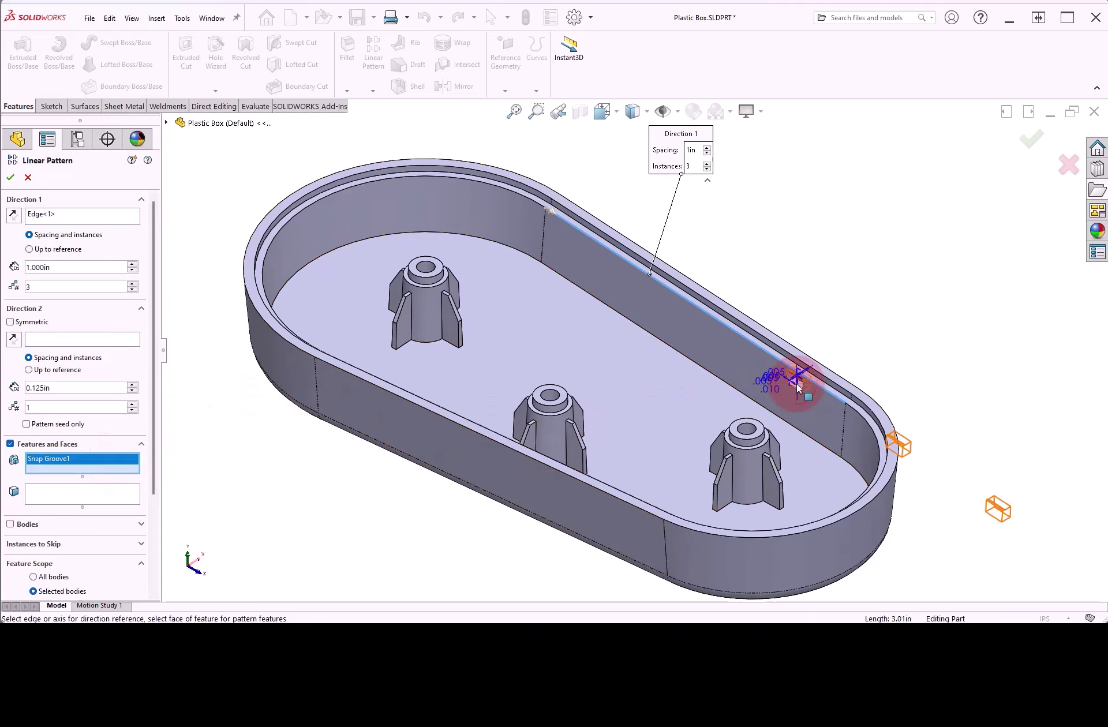
click(14, 216)
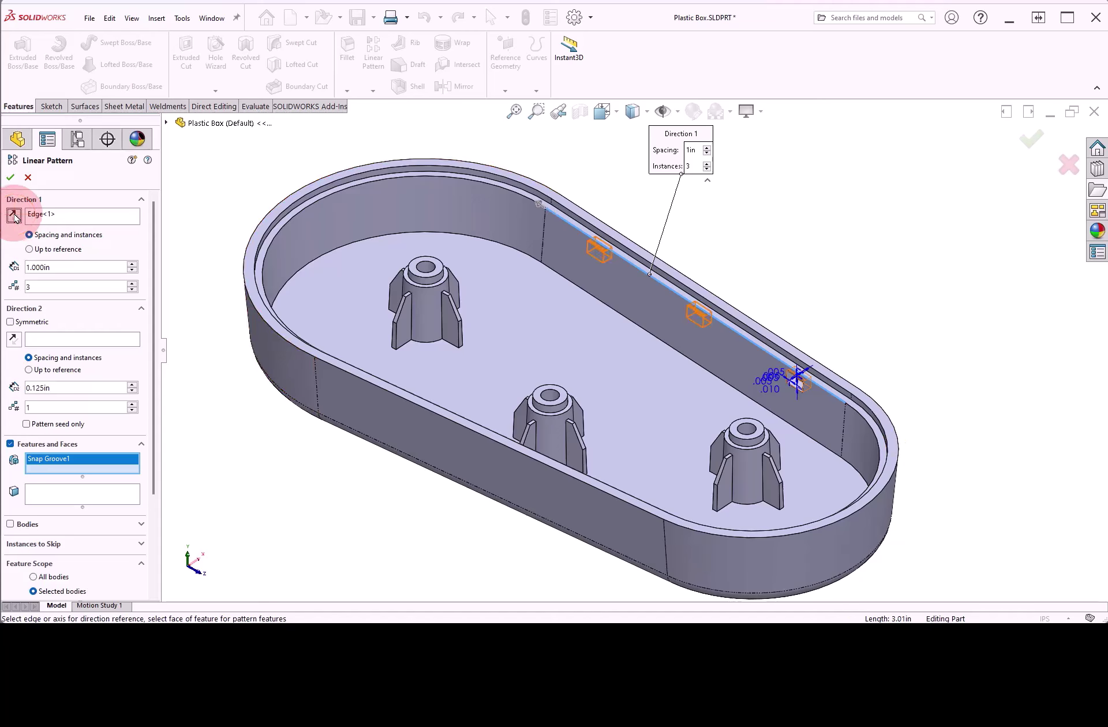
click(10, 179)
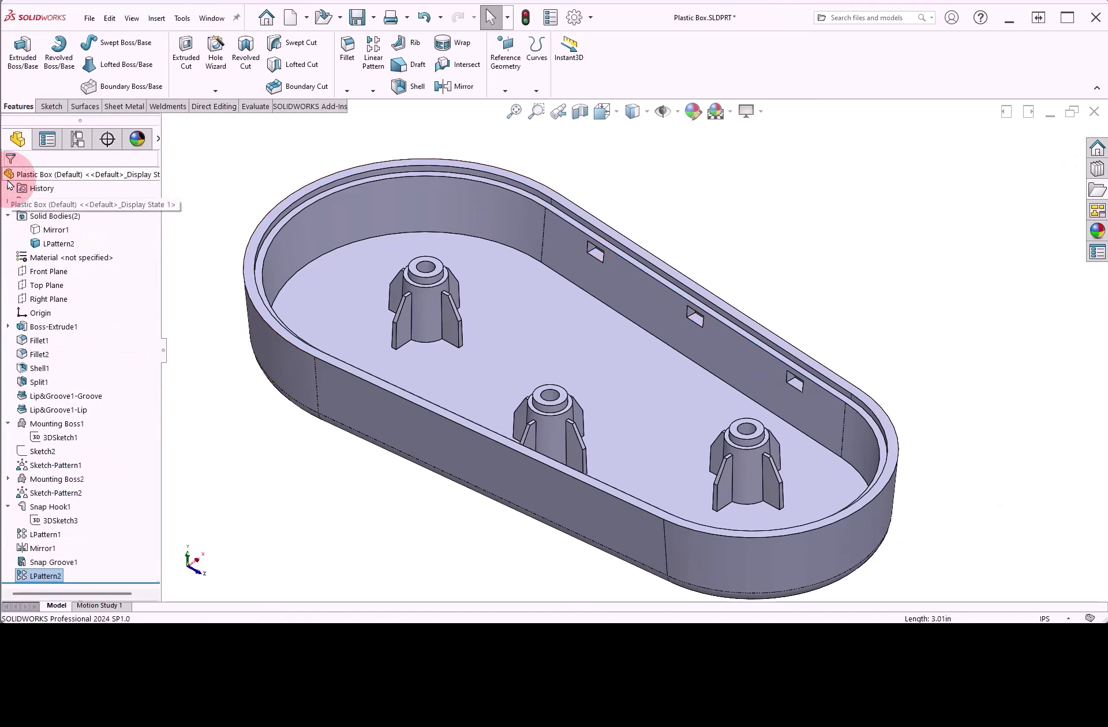
- Mirror the snap hook groove linear pattern about the Right Plane
click(462, 96)
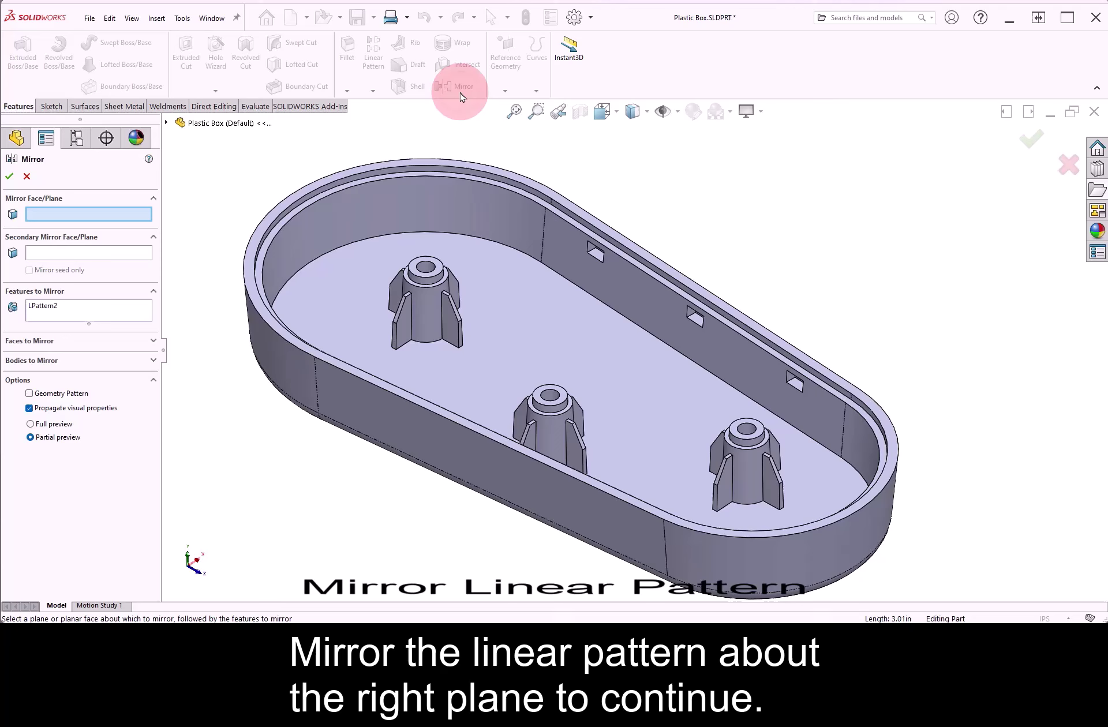
click(167, 123)
click(209, 248)
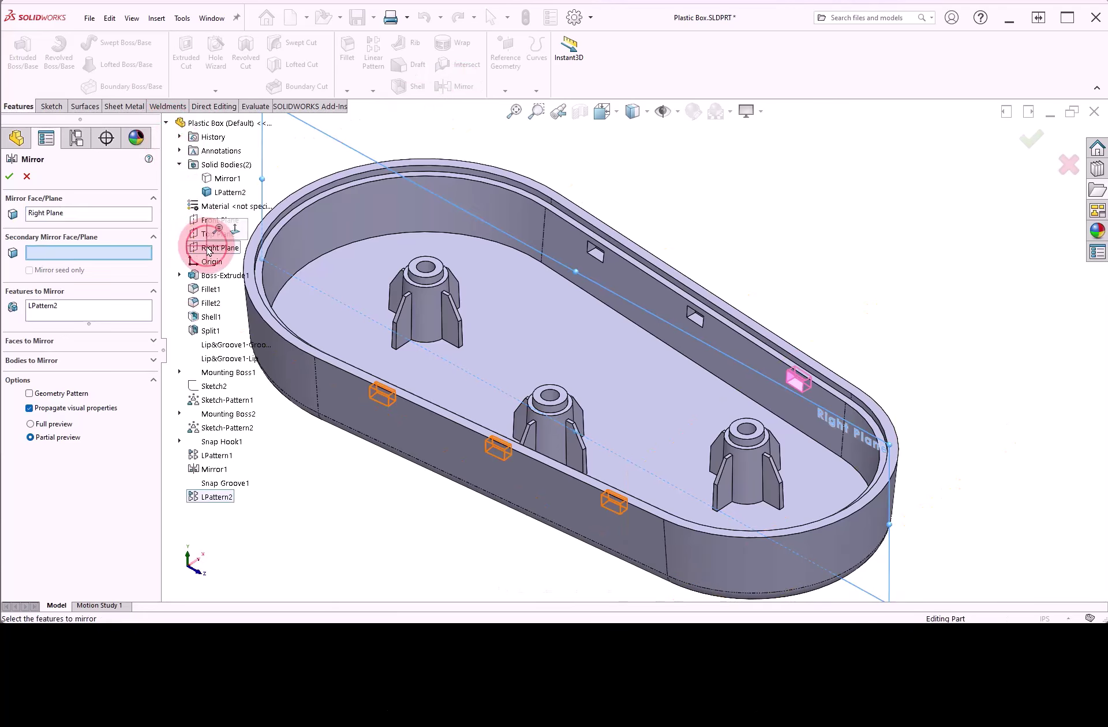
click(10, 177)
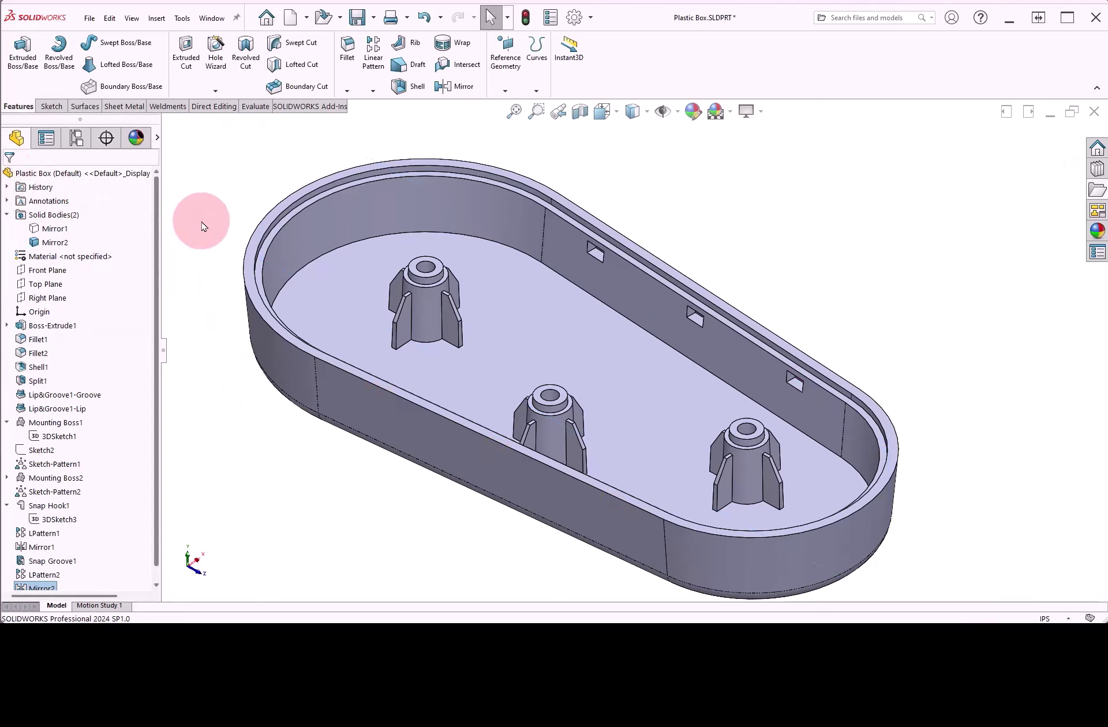
- Show the hidden lip body again together with the groove body
key(F8)
click(168, 217)
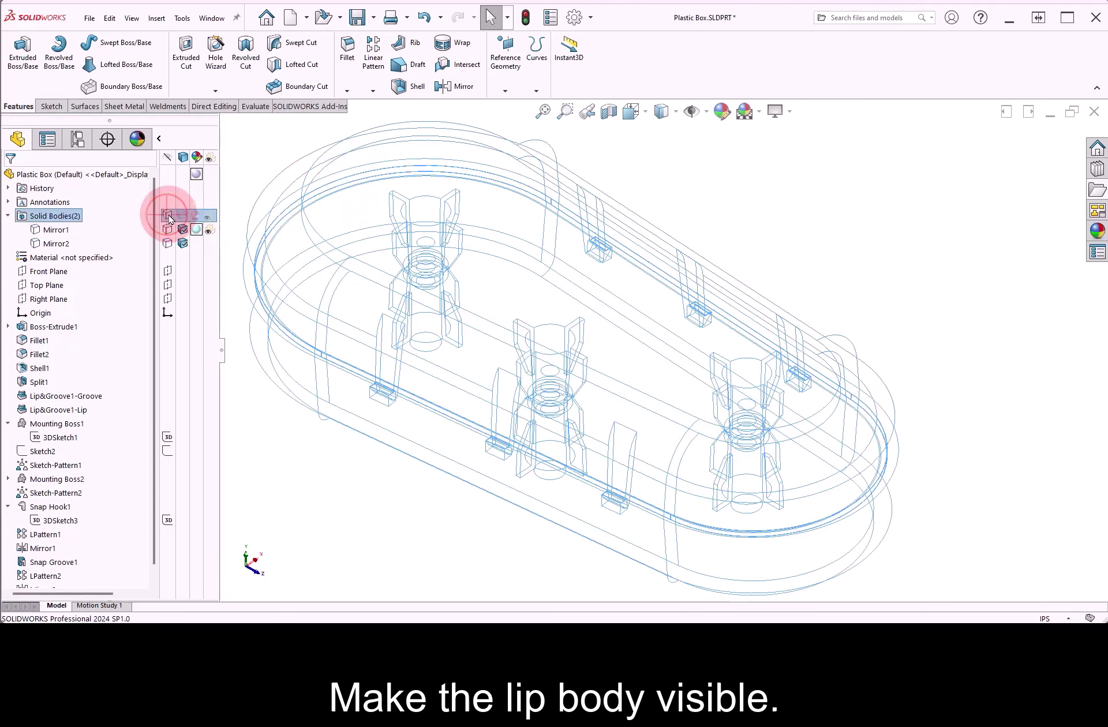
click(168, 219)
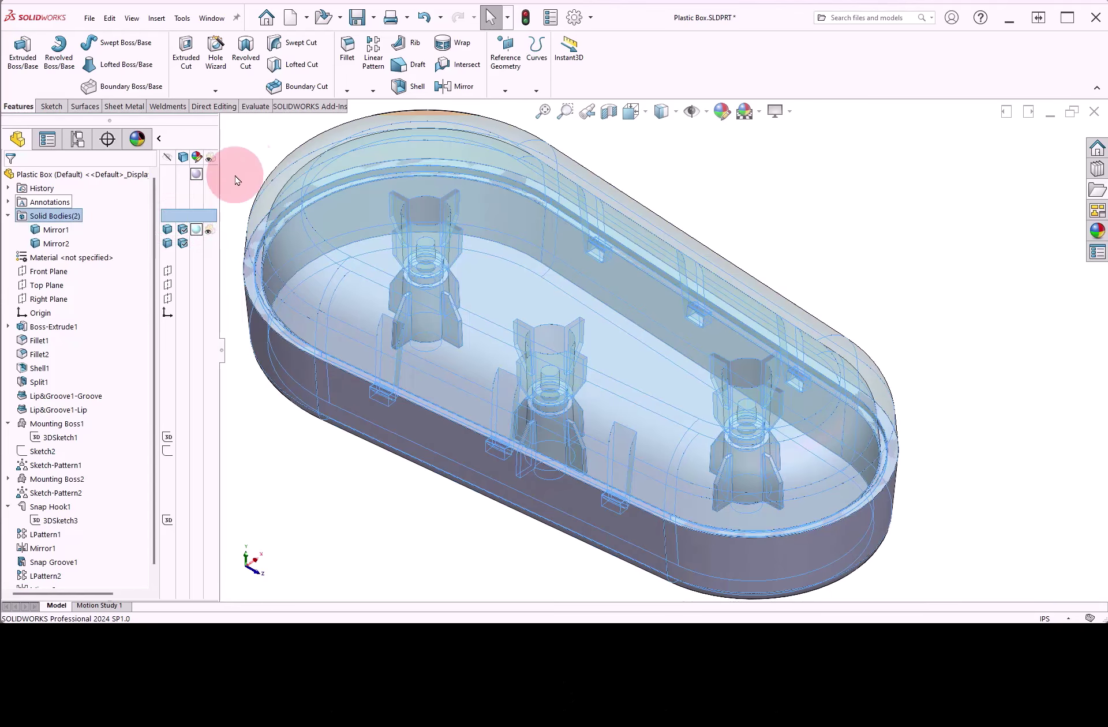
click(257, 158)
key(F8)
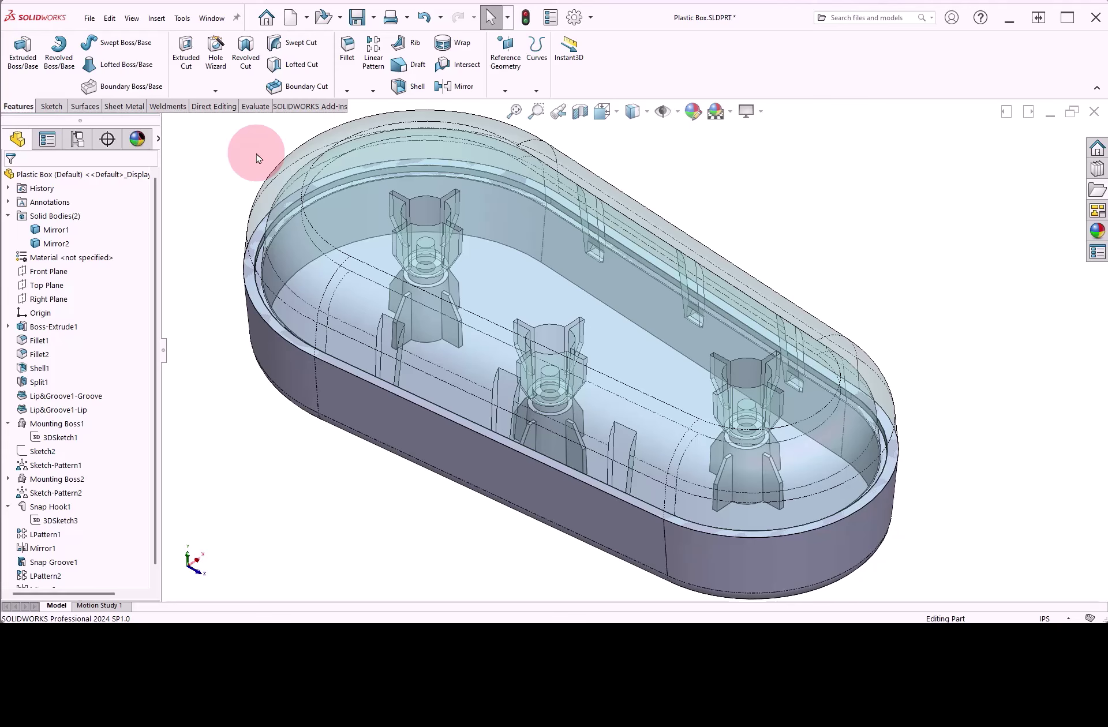
- Section the box parallel to the Front Plane with a -0.4625 in offset, cutting through a pair of snap hooks, without keeping the cap color
click(580, 112)
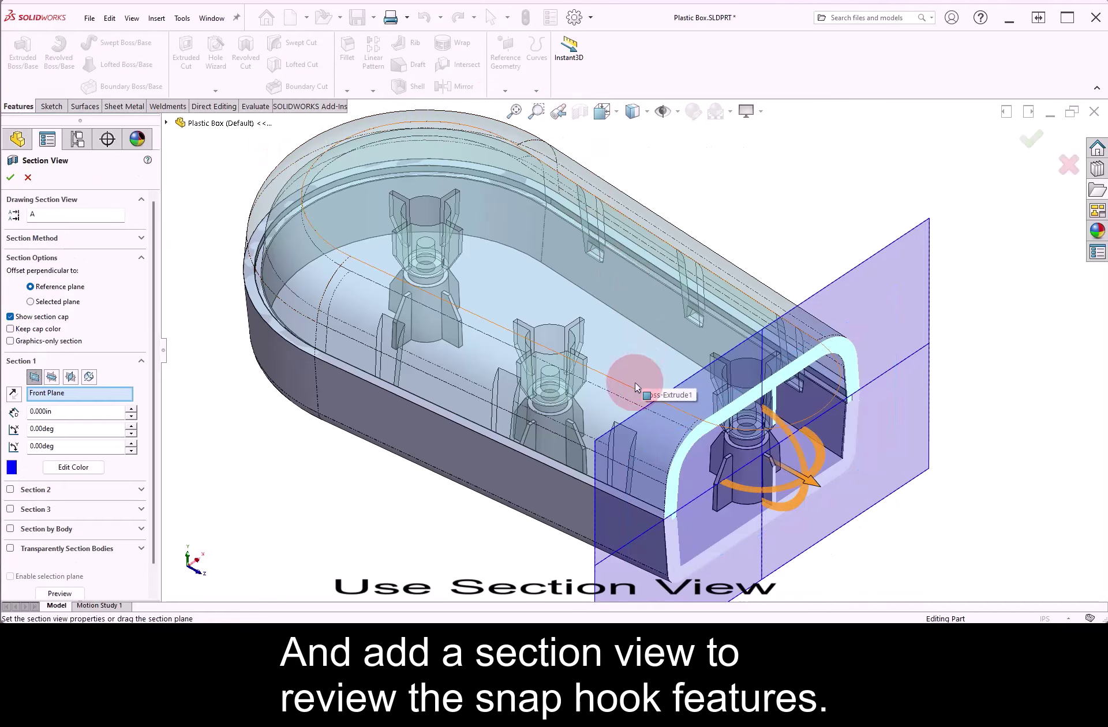
drag(814, 488, 760, 465)
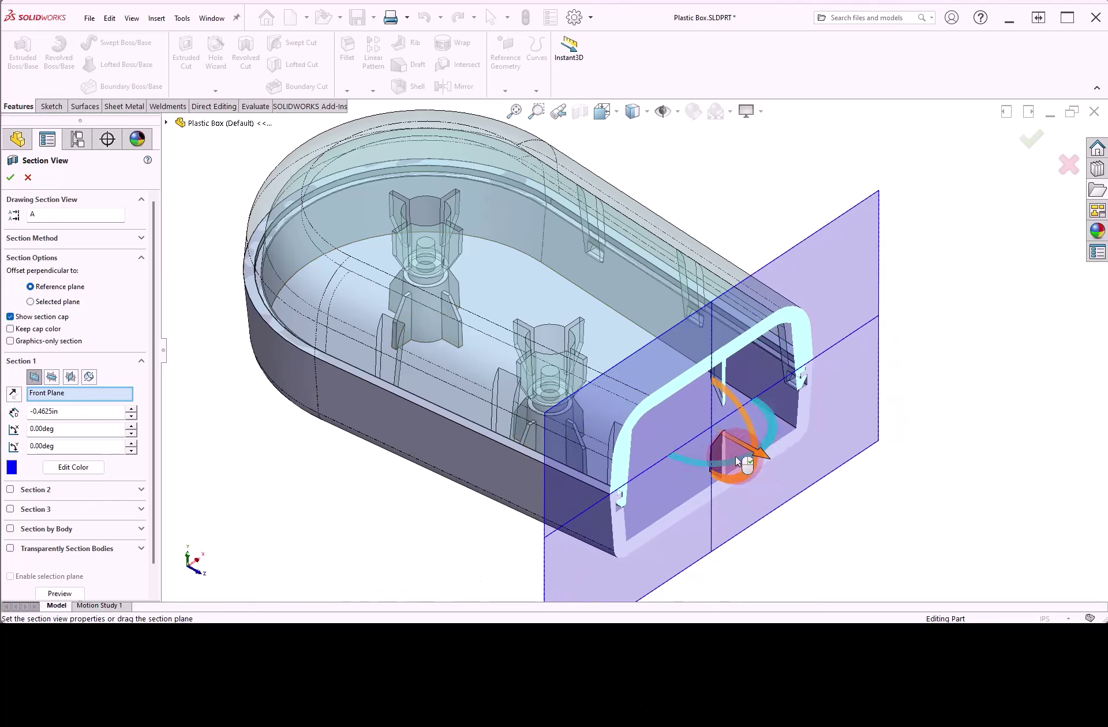
click(53, 332)
click(52, 329)
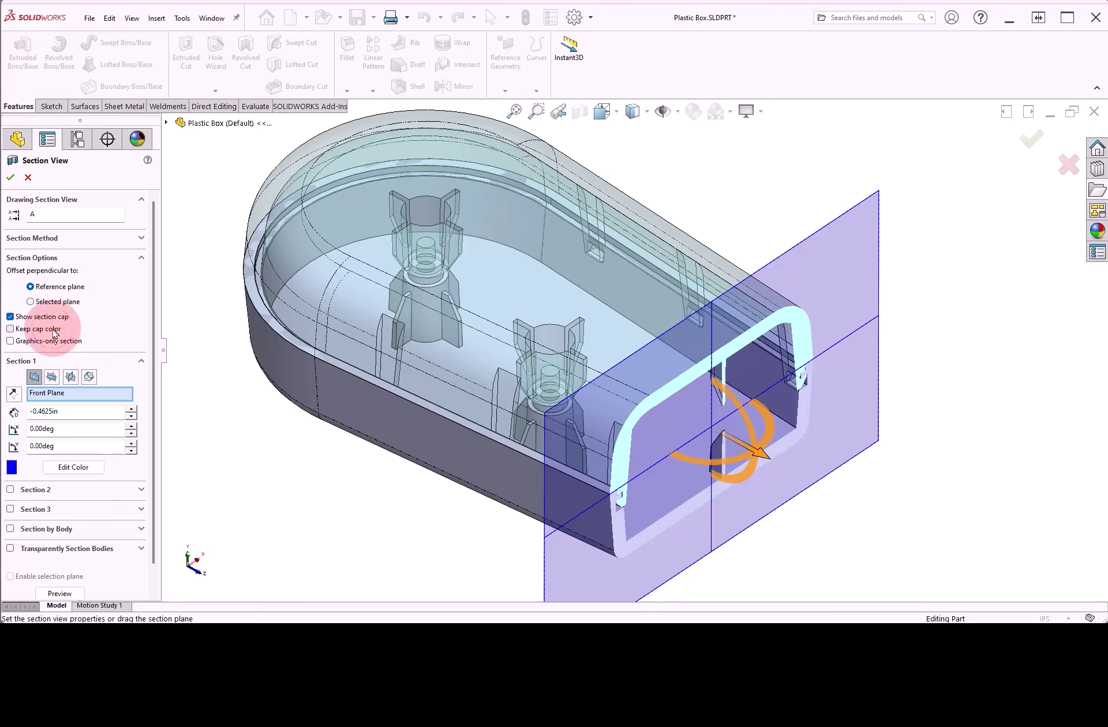
click(10, 178)
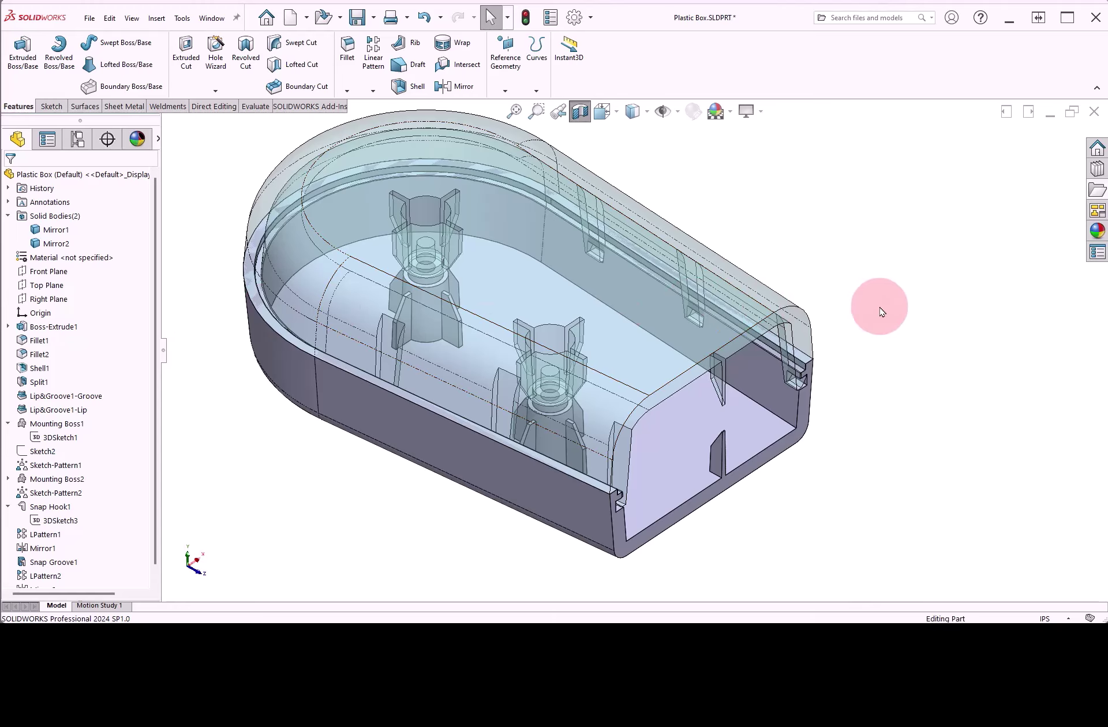
- Examine the snap hook's fit in its groove close up from the front, and turn the section view off
middle_drag(871, 292, 840, 273)
key(ctrl+1)
scroll(841, 366, up, 5)
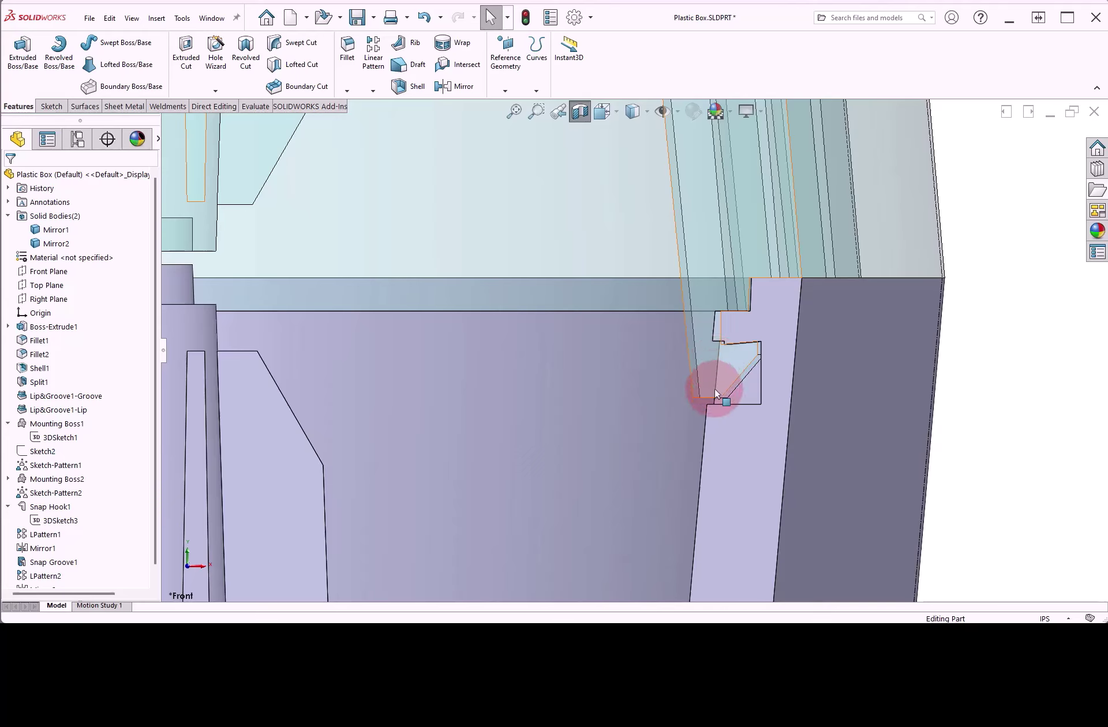
click(580, 111)
right_drag(974, 350, 1009, 317)
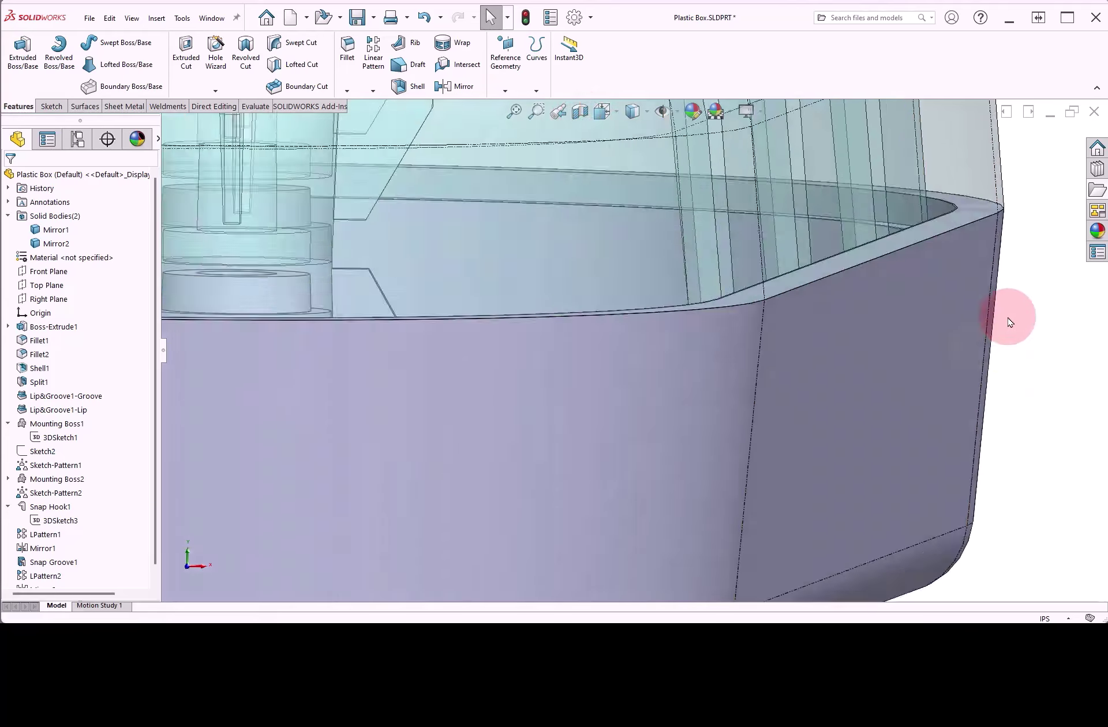